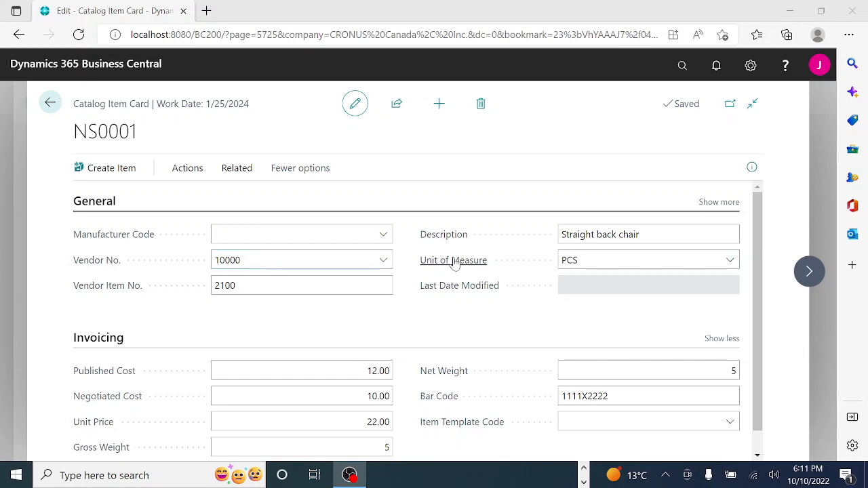
# Leave the catalog item card and open the purchase item catalog of the vendor London Postmaster from its vendor card
pyautogui.click(45, 100)
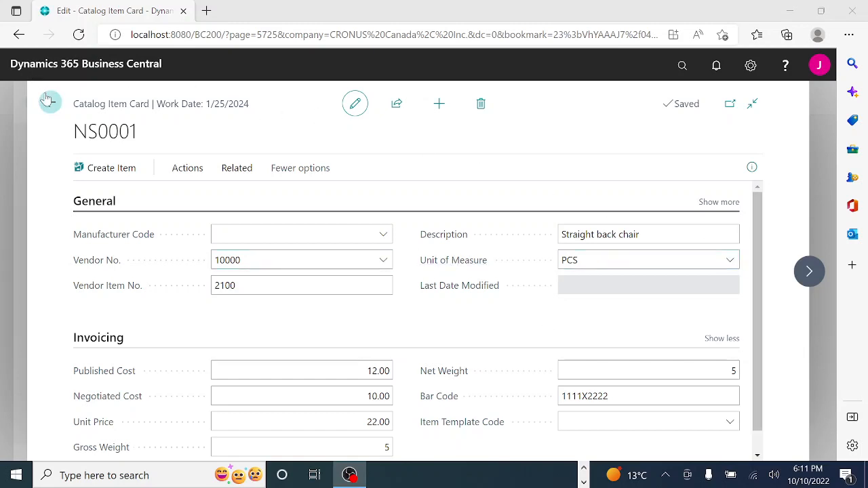
pyautogui.click(45, 100)
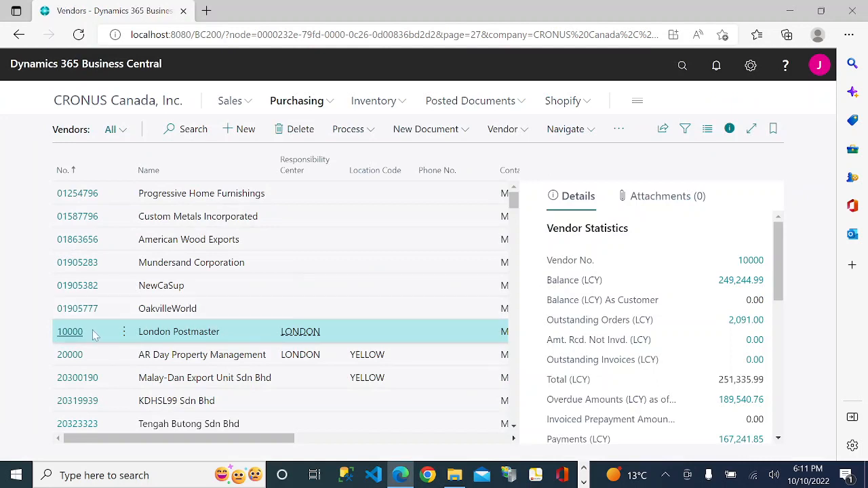
pyautogui.click(75, 334)
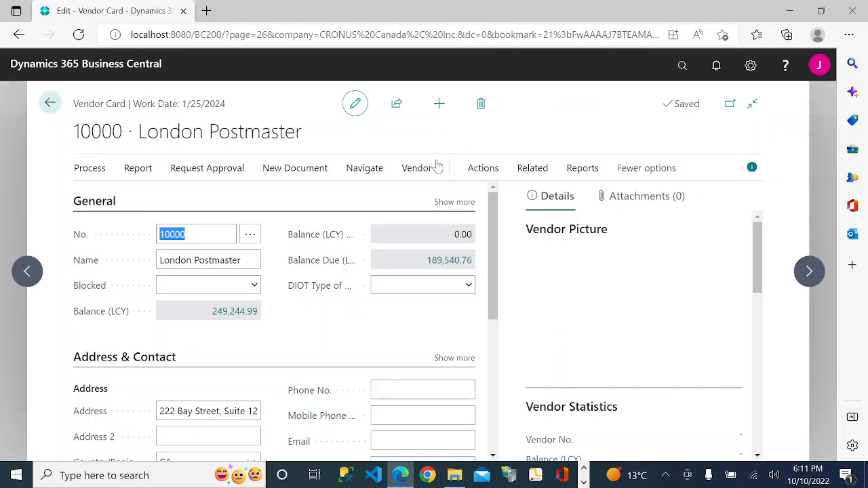
pyautogui.click(541, 172)
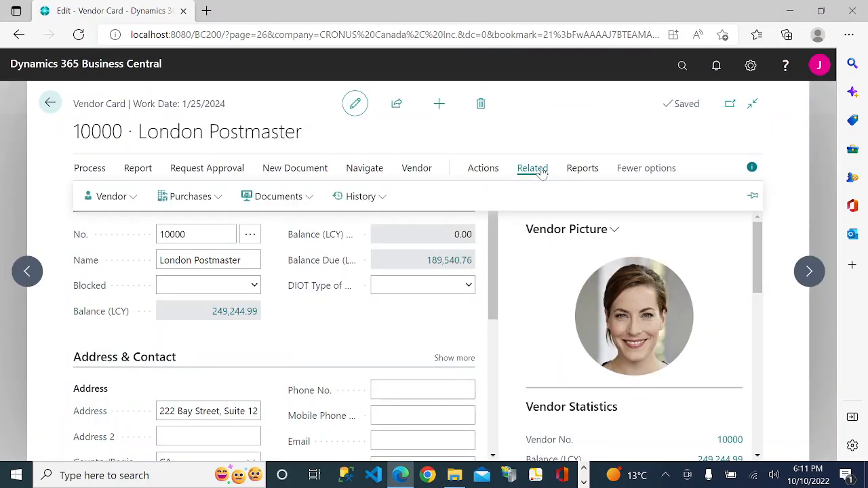
pyautogui.click(187, 195)
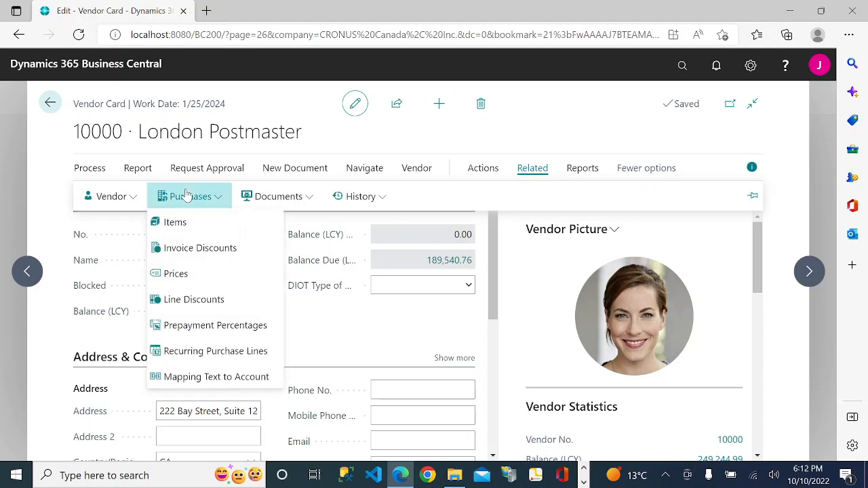
pyautogui.click(175, 222)
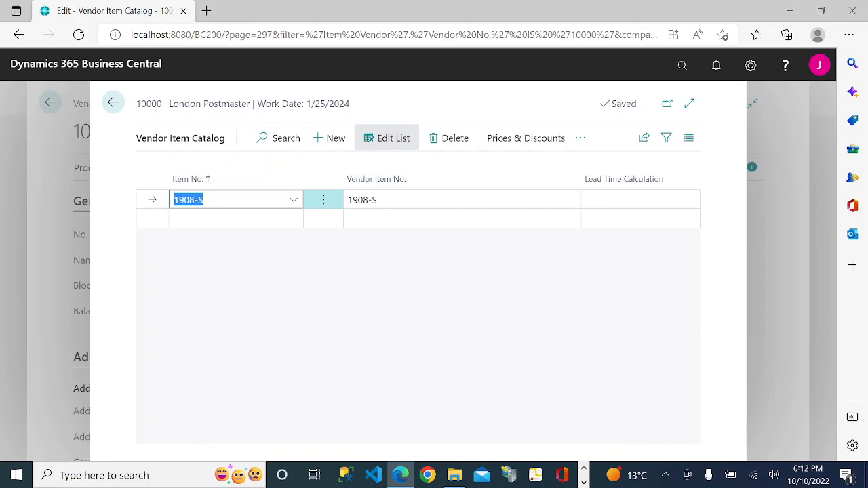
# Check the vendor item number and lead time fields of item 1908-S, and return to the vendor list
pyautogui.press('Tab')
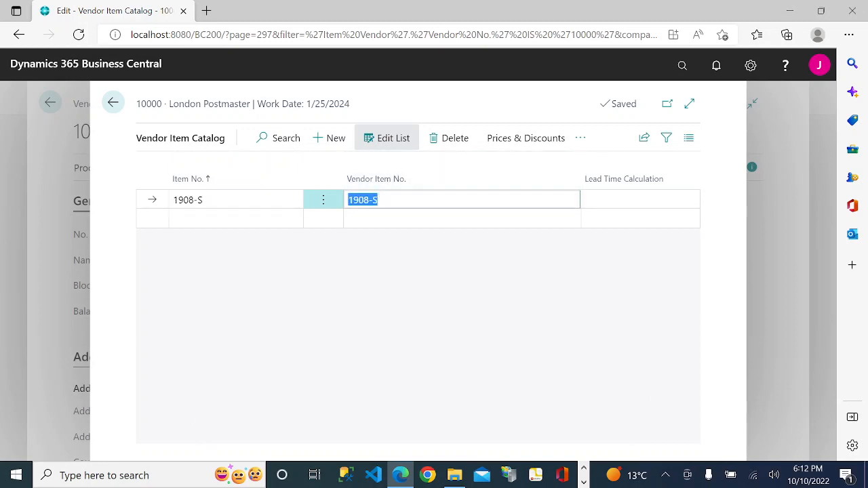
pyautogui.press('Tab')
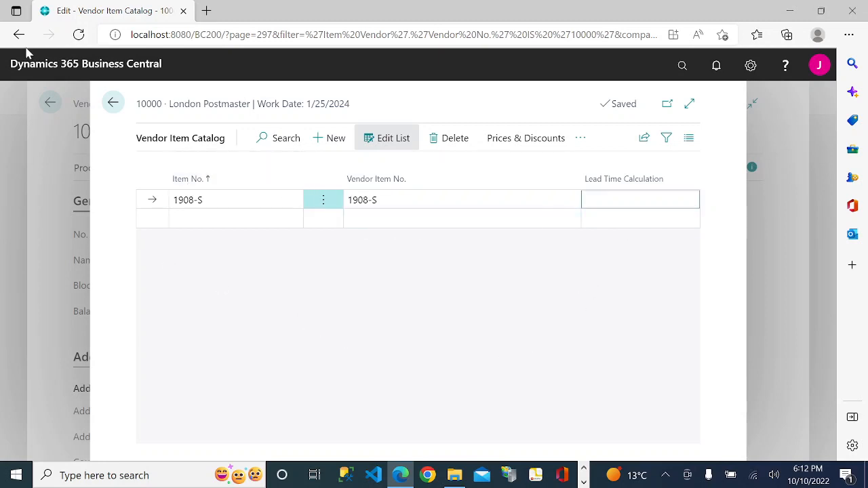
pyautogui.click(112, 103)
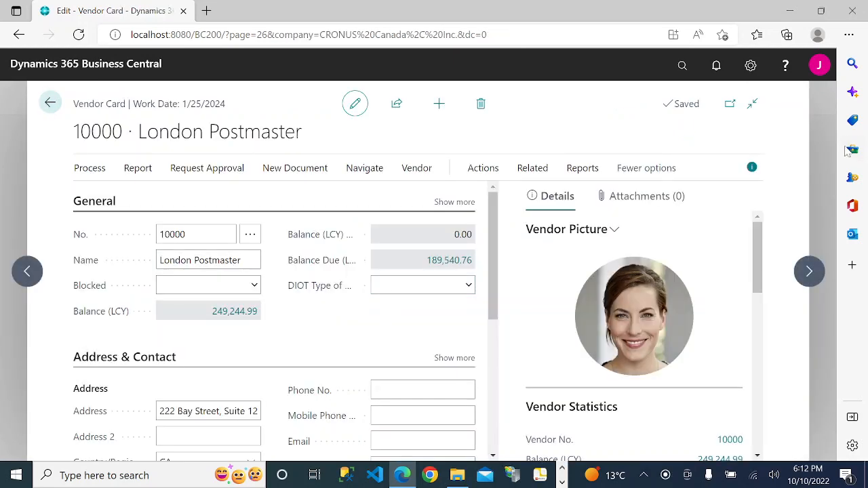
pyautogui.click(50, 102)
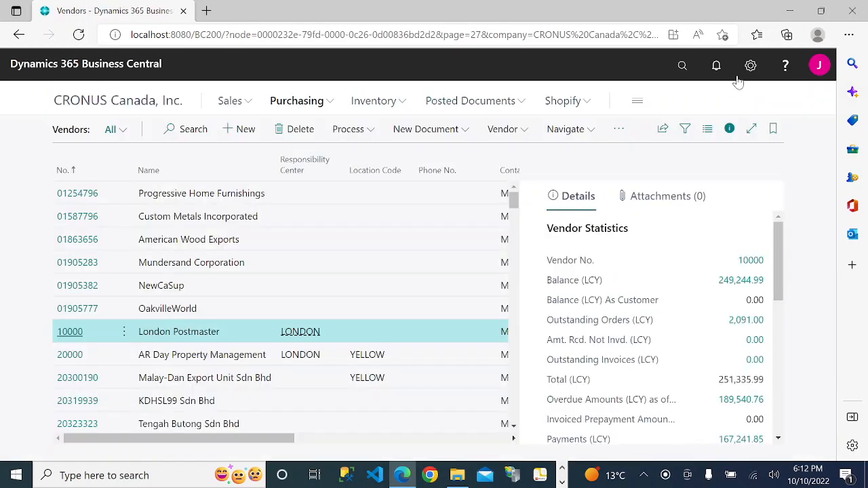
# Search the application for "cata" and open the Catalog Items page
pyautogui.click(682, 65)
pyautogui.write('ca')
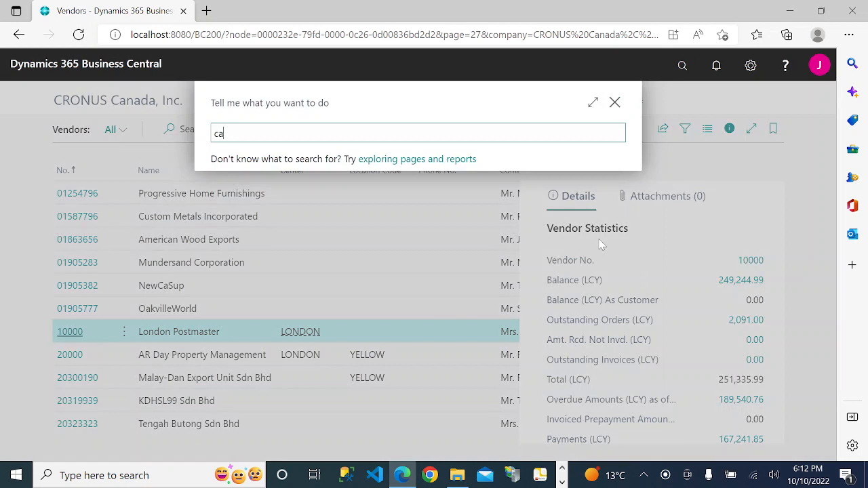
pyautogui.write('t')
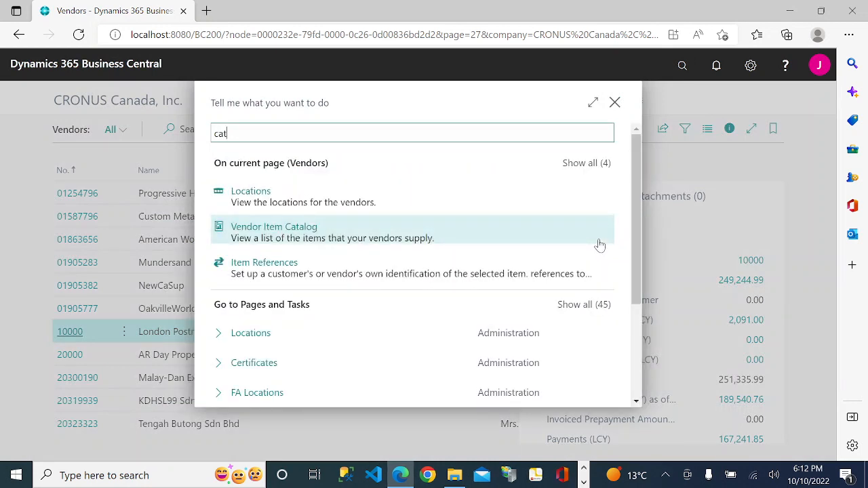
pyautogui.write('a')
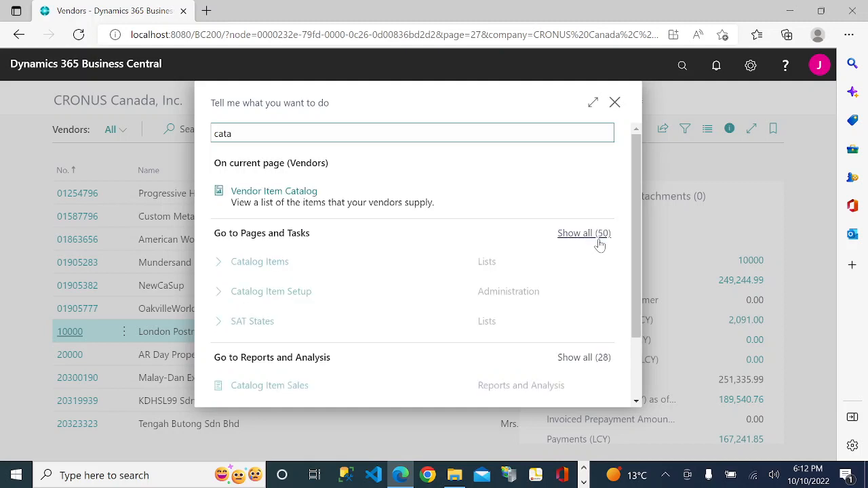
pyautogui.click(285, 264)
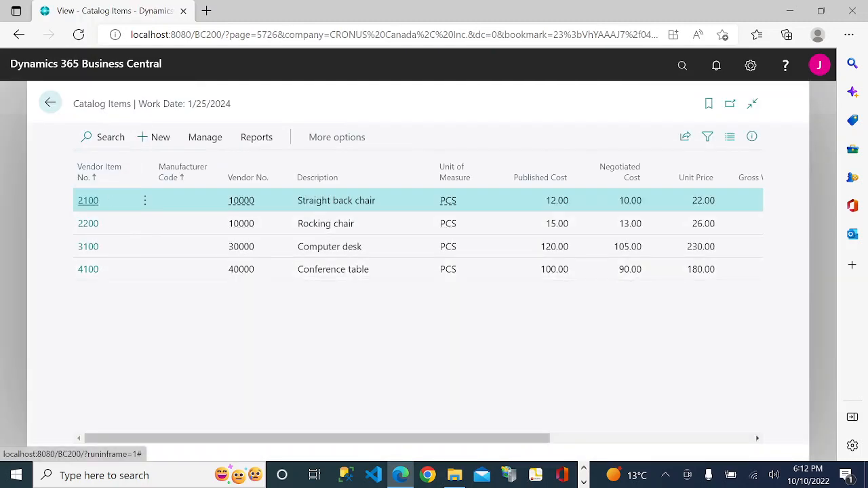
# View the catalog item card of the Straight back chair, and return to the vendor list
pyautogui.click(89, 201)
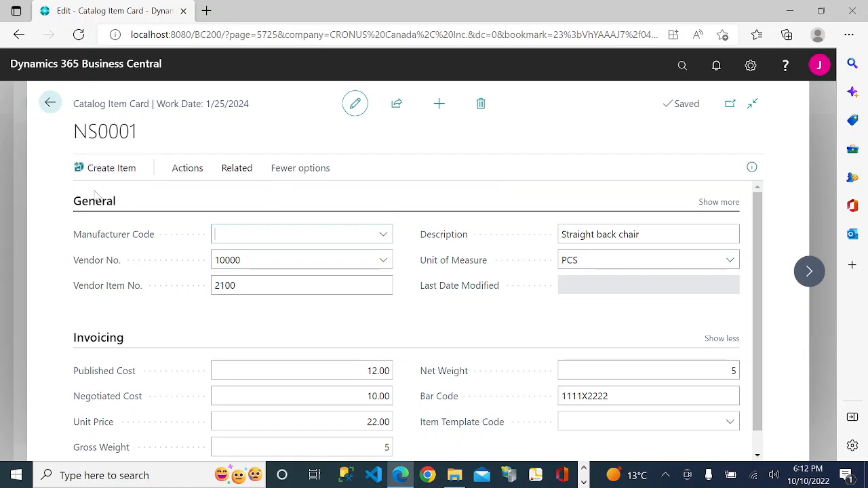
pyautogui.click(50, 103)
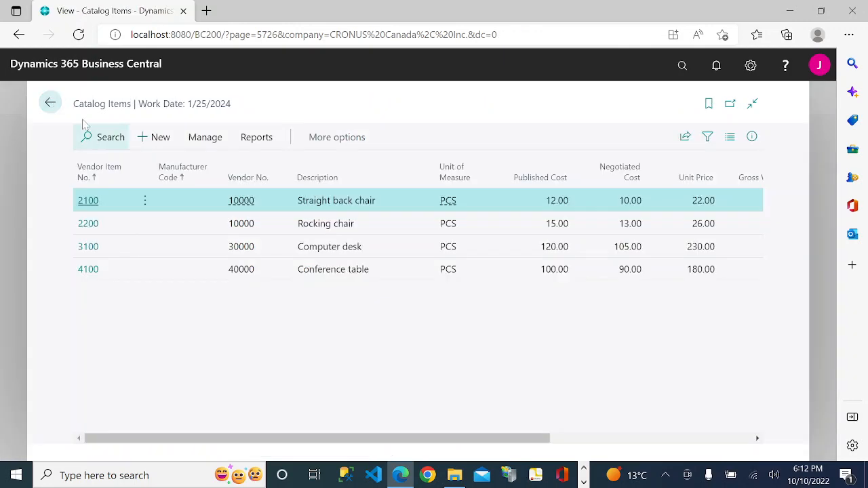
pyautogui.click(51, 103)
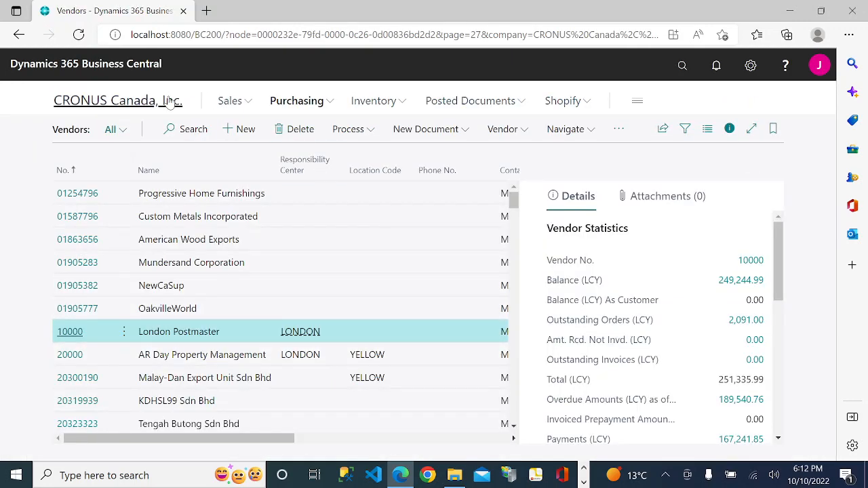
# Open the Bicycle item card from the home page's item list, hiding the card's details pane and tour tip
pyautogui.click(173, 100)
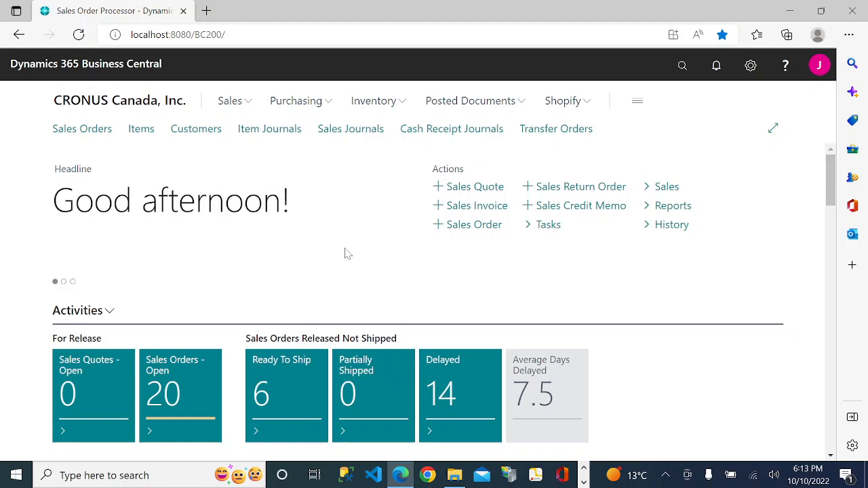
pyautogui.click(149, 136)
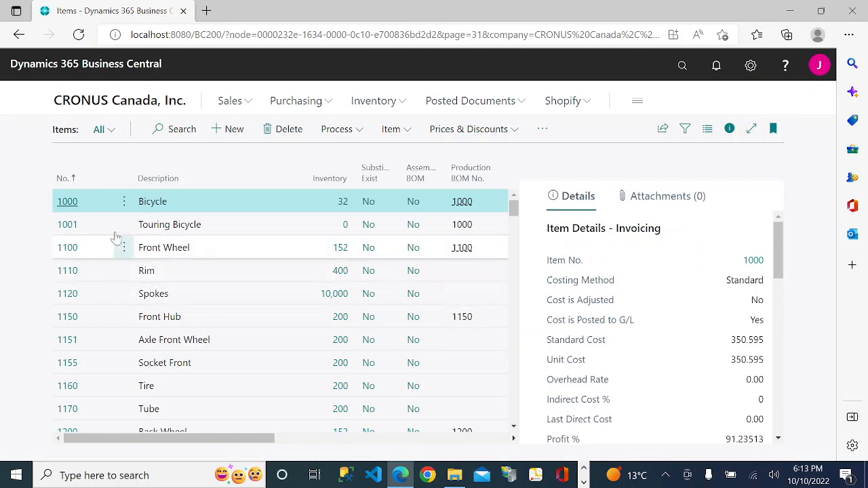
pyautogui.click(244, 296)
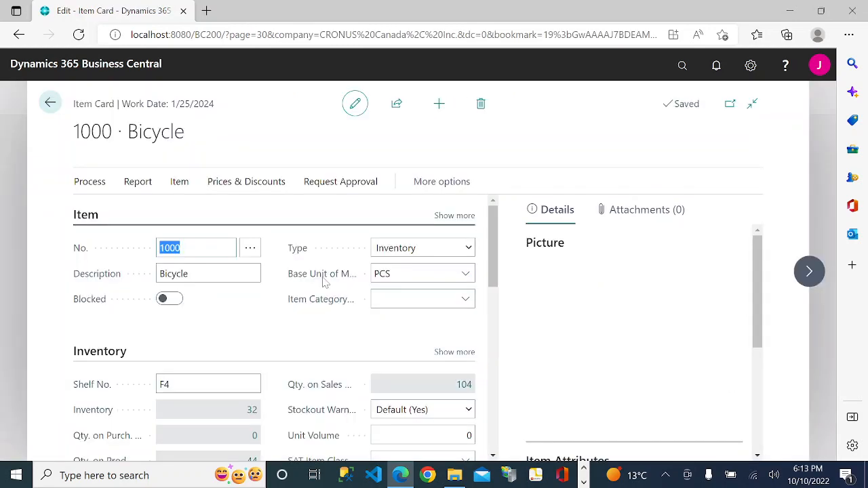
pyautogui.click(752, 199)
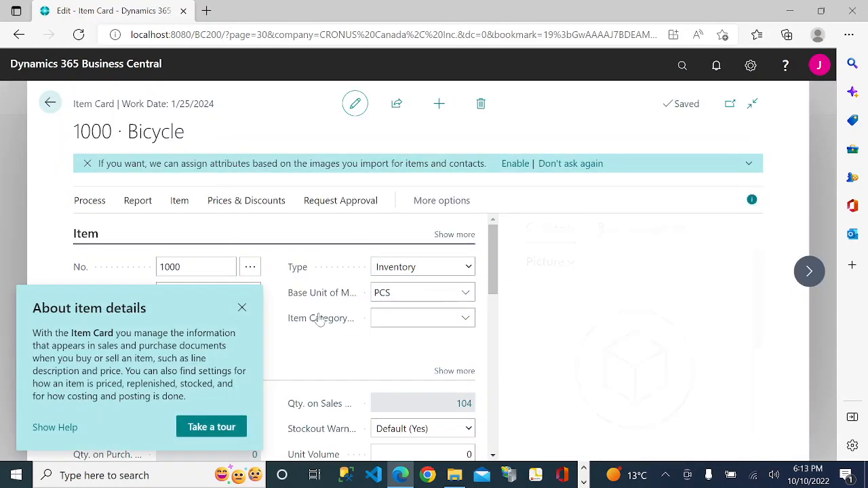
pyautogui.click(242, 308)
# Expand and examine the Replenishment settings on the Bicycle item card, and return to the item list
pyautogui.scroll(-10, 448, 320)
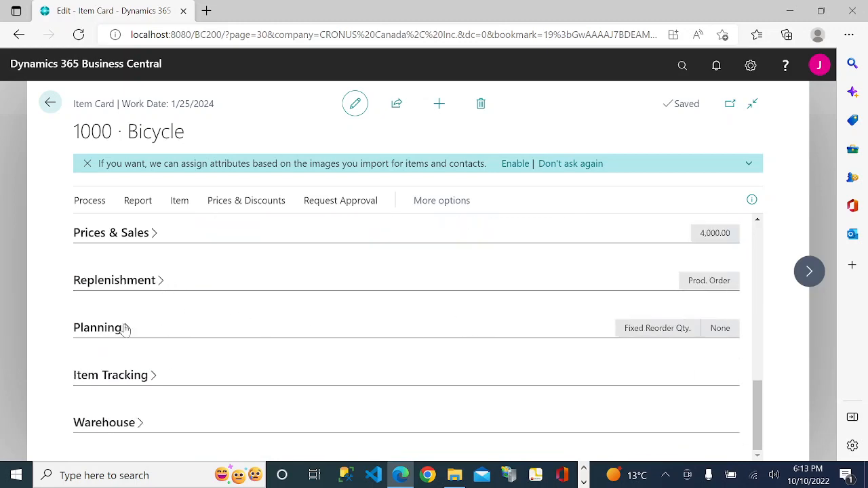
pyautogui.click(156, 281)
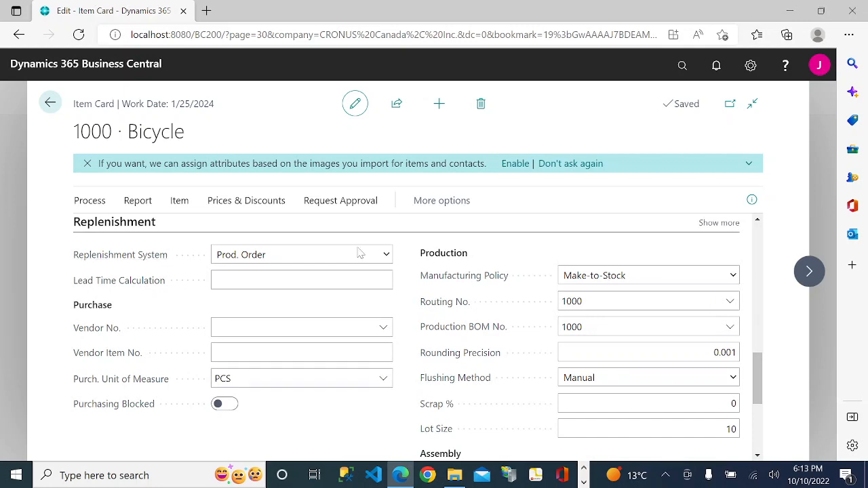
pyautogui.scroll(-2, 347, 345)
pyautogui.scroll(-2, 322, 356)
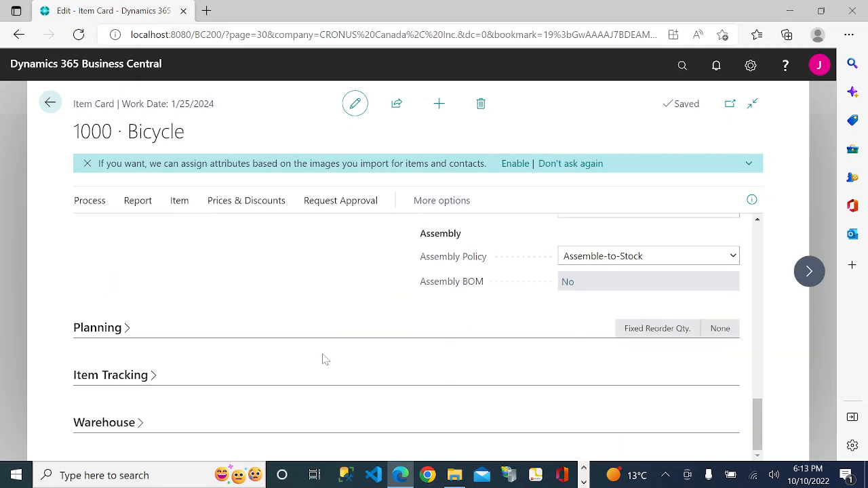
pyautogui.scroll(3, 323, 360)
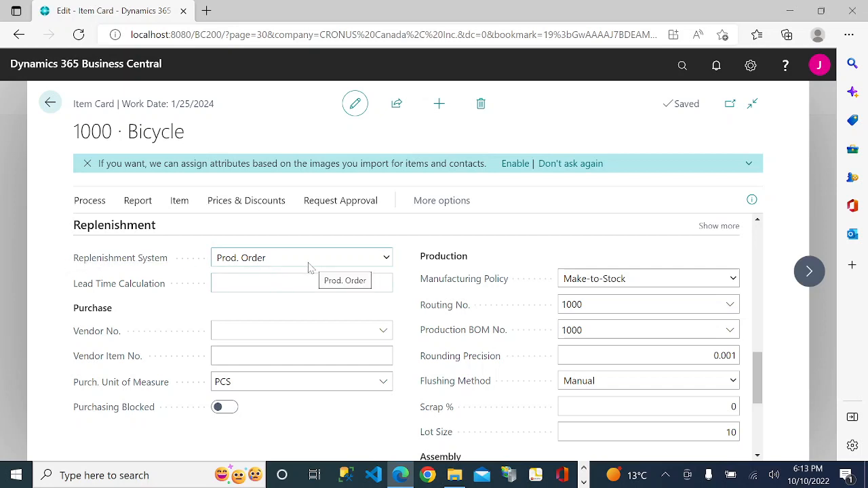
pyautogui.click(51, 103)
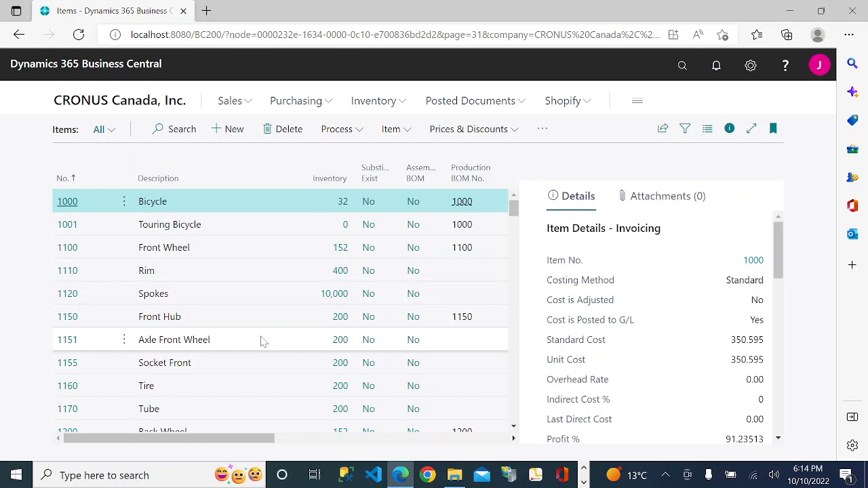
# Add a filter on the Replenishment System field to the item list
pyautogui.hotkey('shift', 'F3')
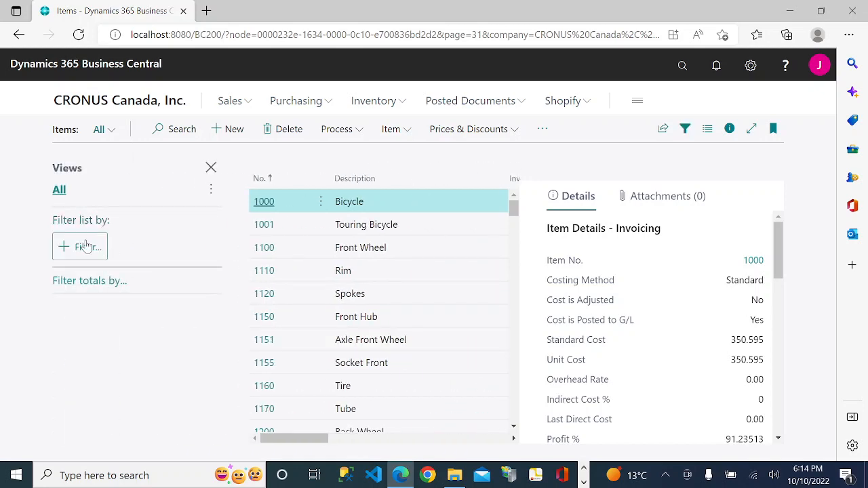
pyautogui.click(82, 246)
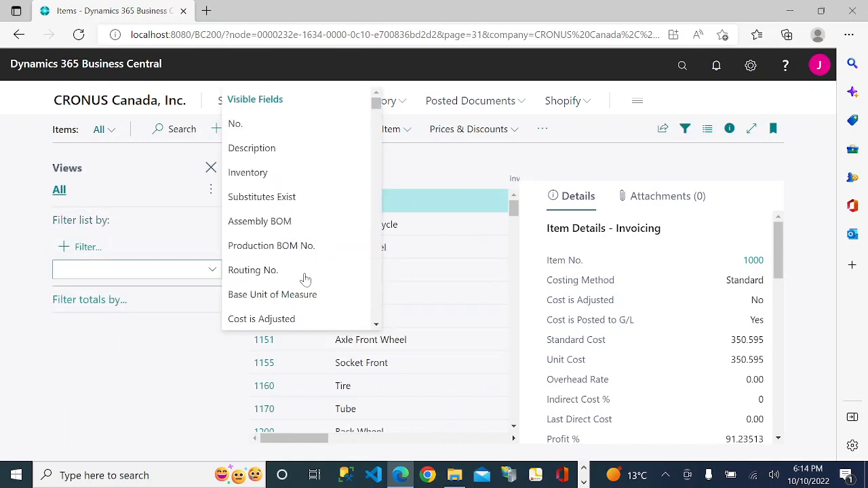
pyautogui.scroll(-4, 304, 280)
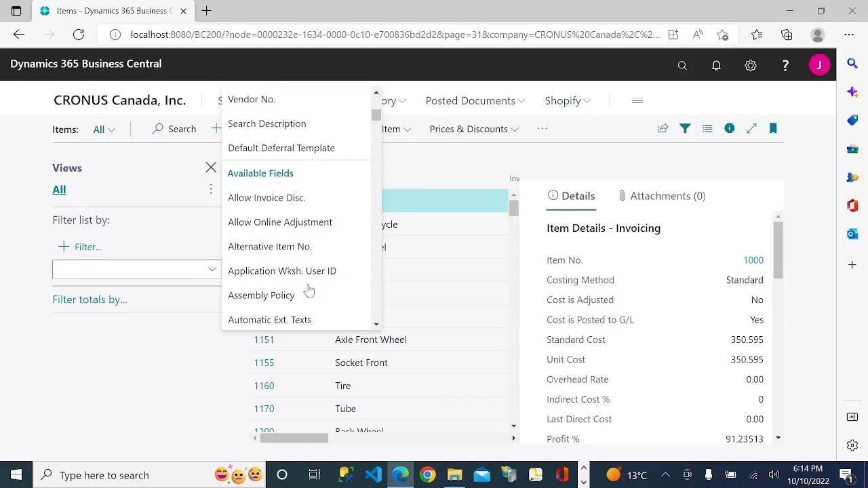
pyautogui.write('Rel')
pyautogui.press('BackSpace')
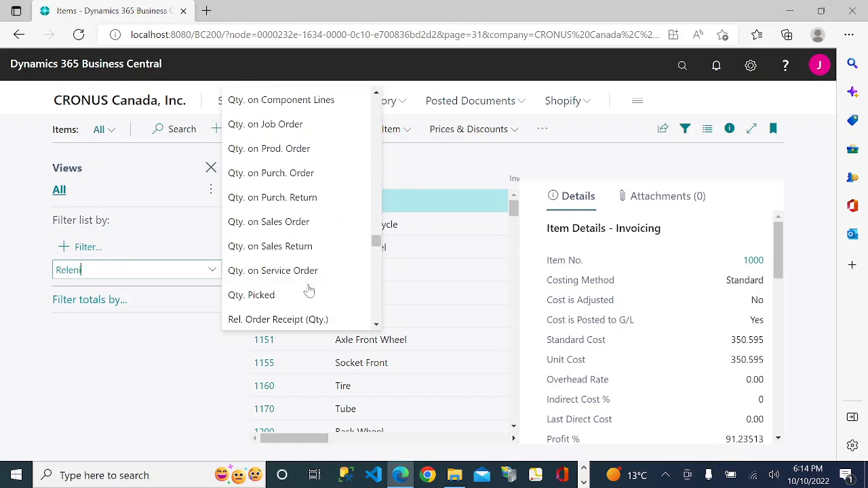
pyautogui.write('eni')
pyautogui.press('BackSpace')
pyautogui.press('BackSpace')
pyautogui.press('BackSpace')
pyautogui.press('BackSpace')
pyautogui.press('BackSpace')
pyautogui.write('epl')
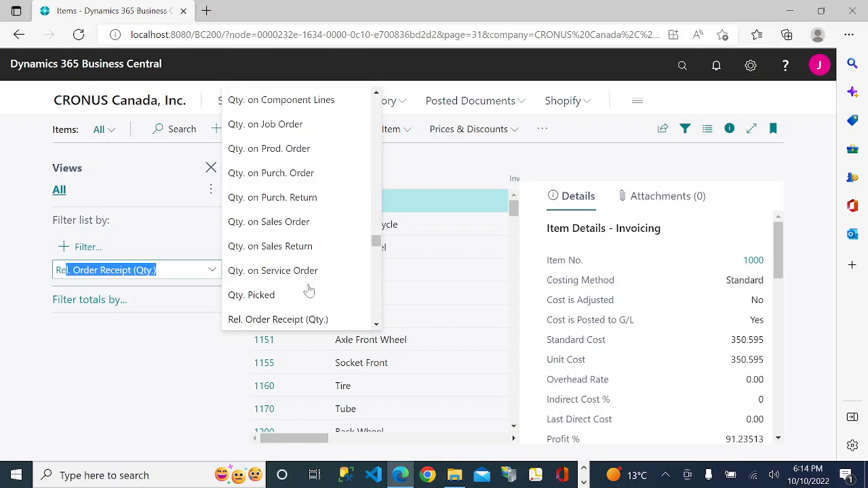
pyautogui.press('Return')
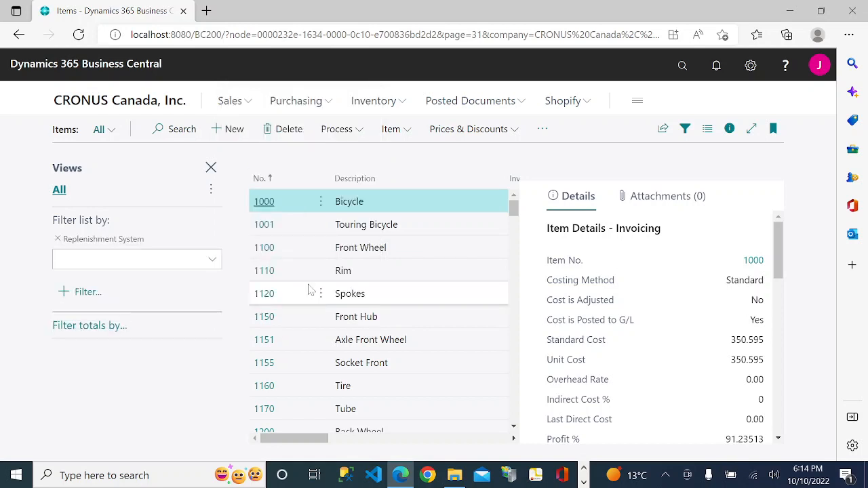
# Limit the Replenishment System filter to Purchase and close the filter pane
pyautogui.click(190, 261)
pyautogui.click(120, 290)
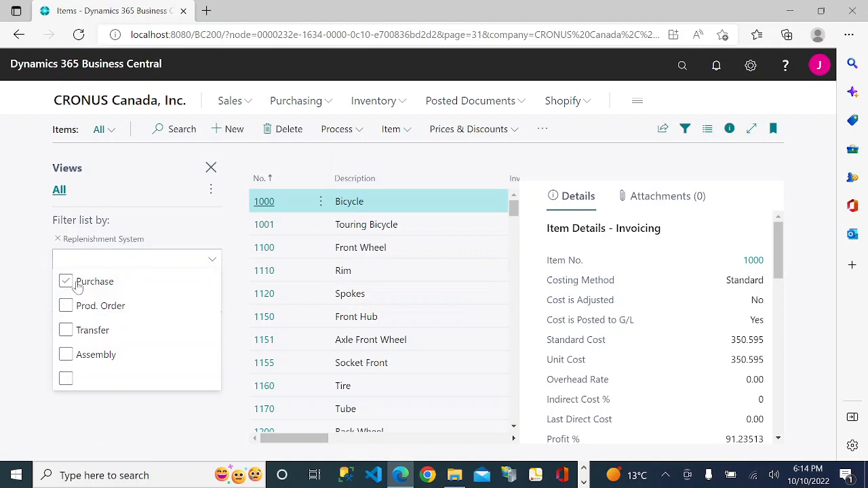
pyautogui.click(213, 167)
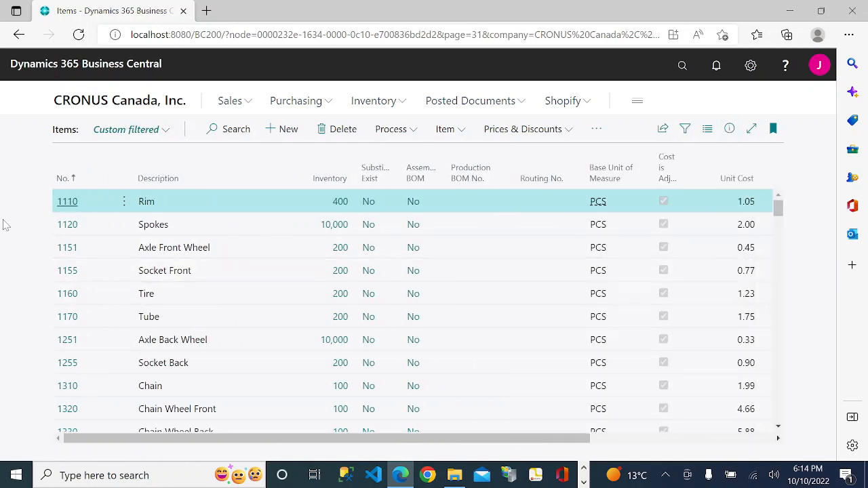
# Open the item card of Rim (1110) and examine its Replenishment settings, including the vendor number
pyautogui.click(67, 202)
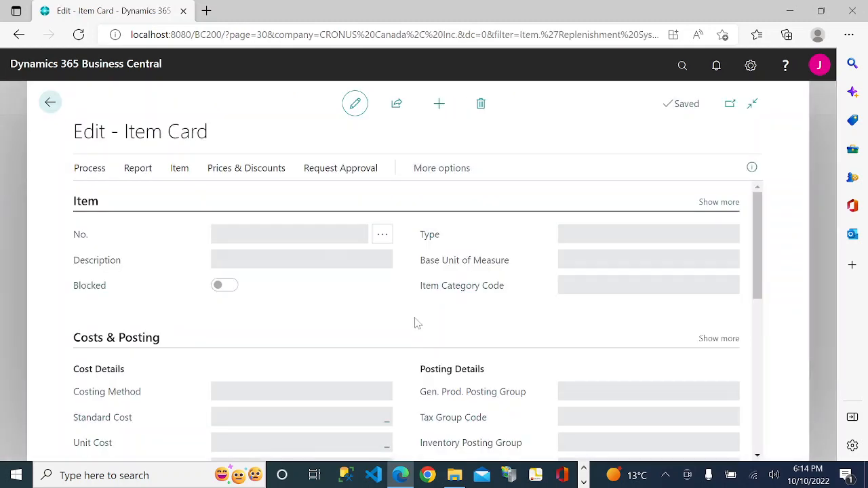
pyautogui.scroll(-5, 409, 380)
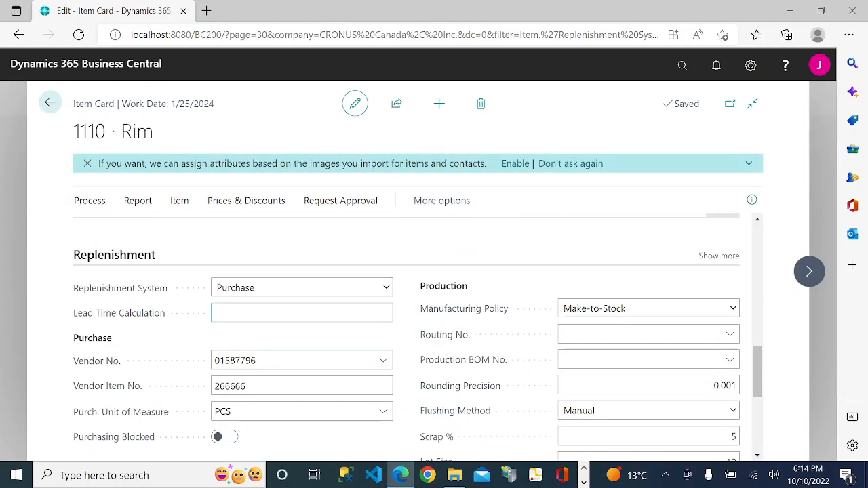
pyautogui.press('Tab')
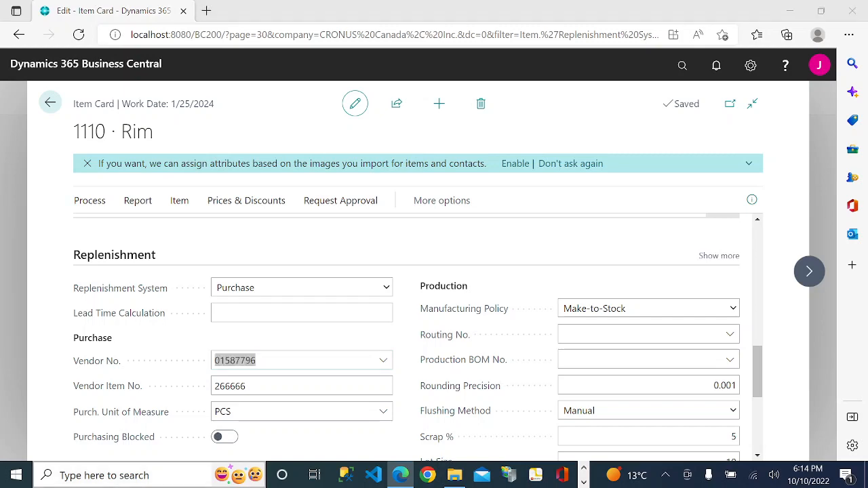
# Open Notepad, write item number 1110 on the first line, and move the window clear of the item card's vendor fields
pyautogui.click(215, 478)
pyautogui.write('e')
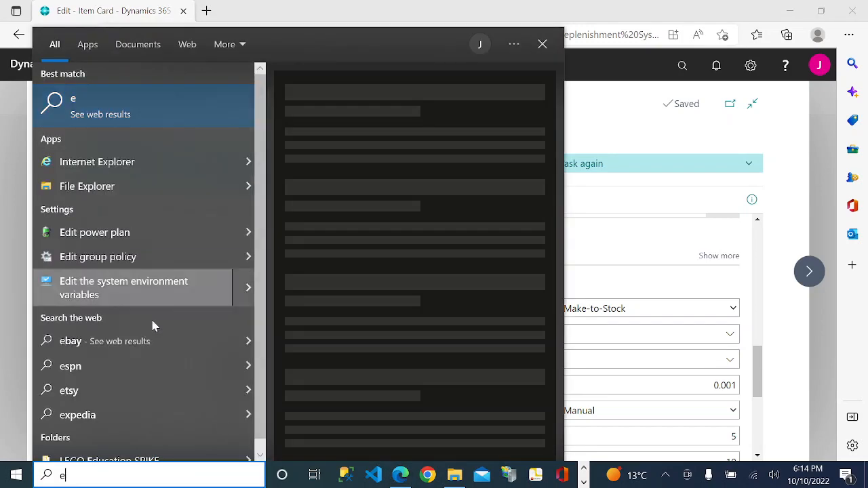
pyautogui.press('BackSpace')
pyautogui.write('nte')
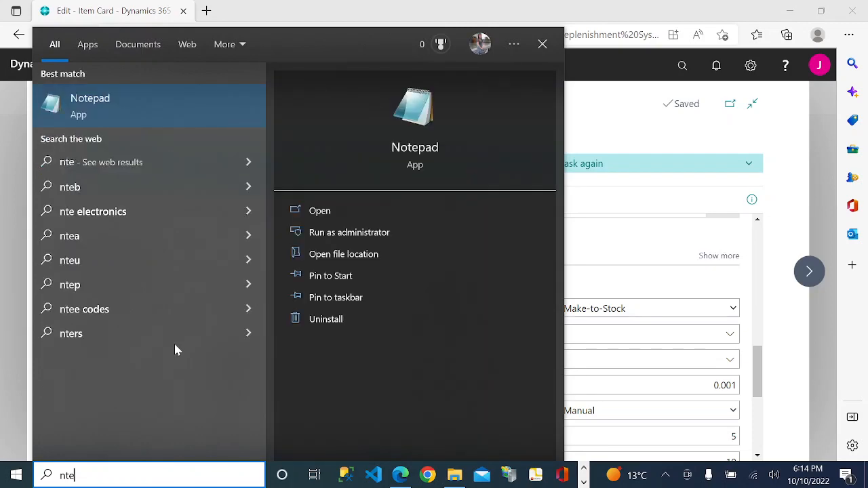
pyautogui.press('BackSpace')
pyautogui.press('BackSpace')
pyautogui.write('ote')
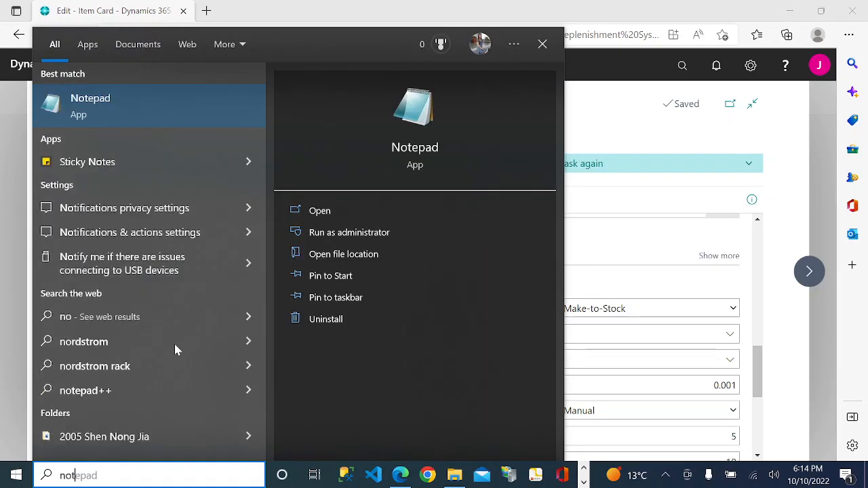
pyautogui.click(196, 108)
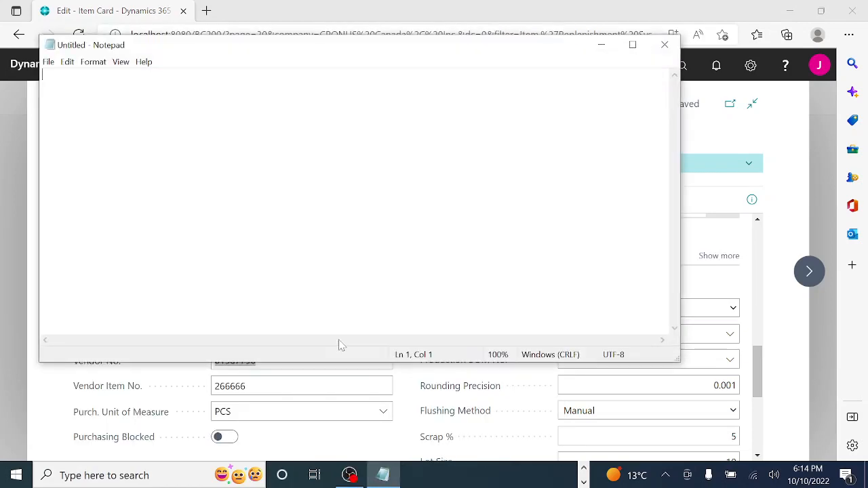
pyautogui.write('110')
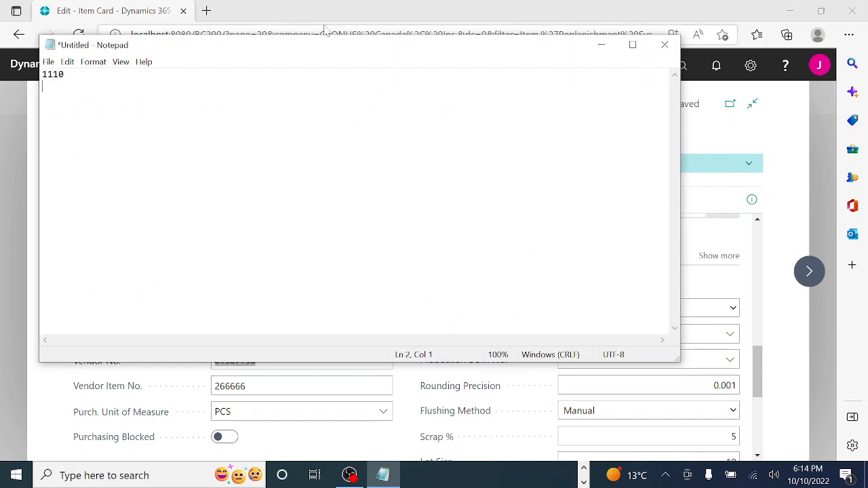
pyautogui.moveTo(329, 45); pyautogui.dragTo(643, 63)
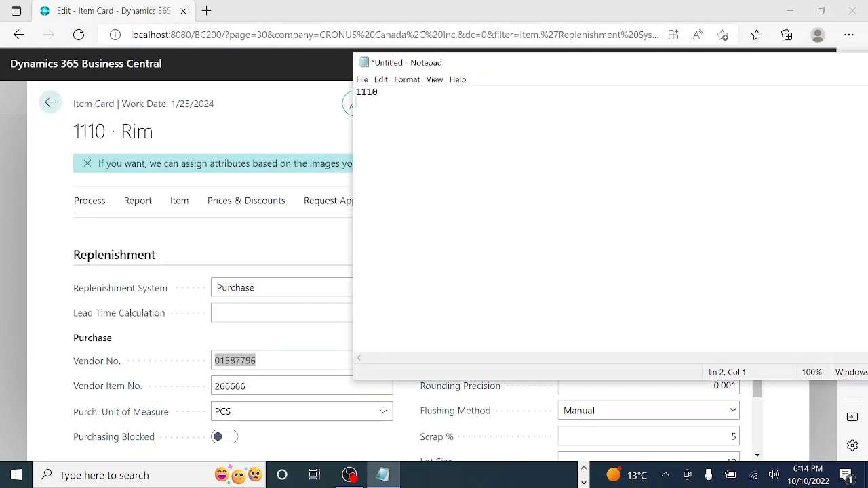
# Copy the Rim item's vendor number from its Replenishment settings to the line below 1110 in Notepad
pyautogui.moveTo(270, 361); pyautogui.dragTo(16, 380)
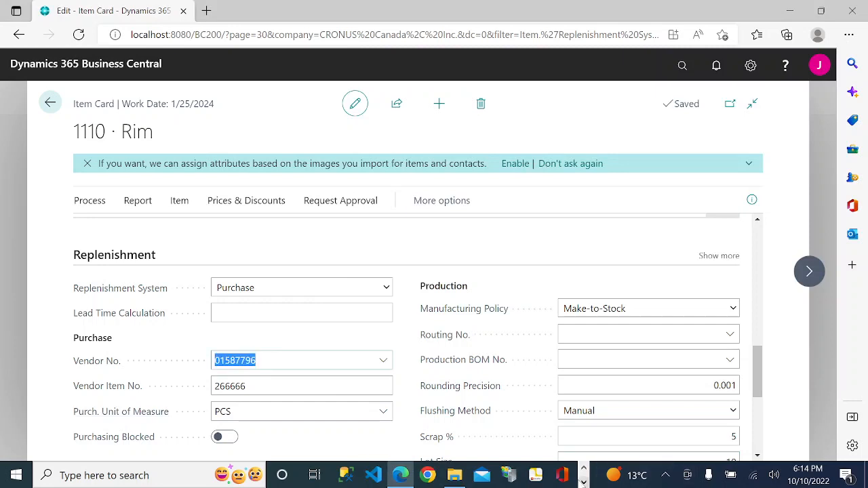
pyautogui.click(584, 483)
pyautogui.click(385, 476)
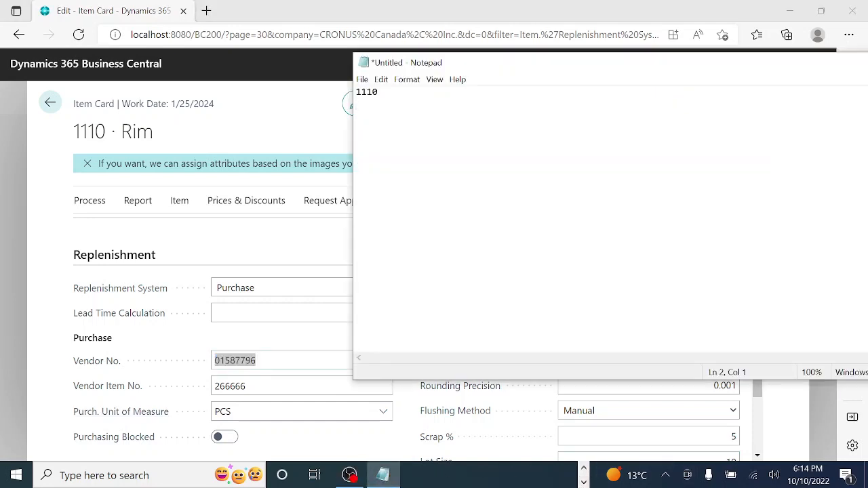
pyautogui.click(270, 381)
pyautogui.moveTo(257, 361); pyautogui.dragTo(51, 364)
pyautogui.hotkey('ctrl', 'c')
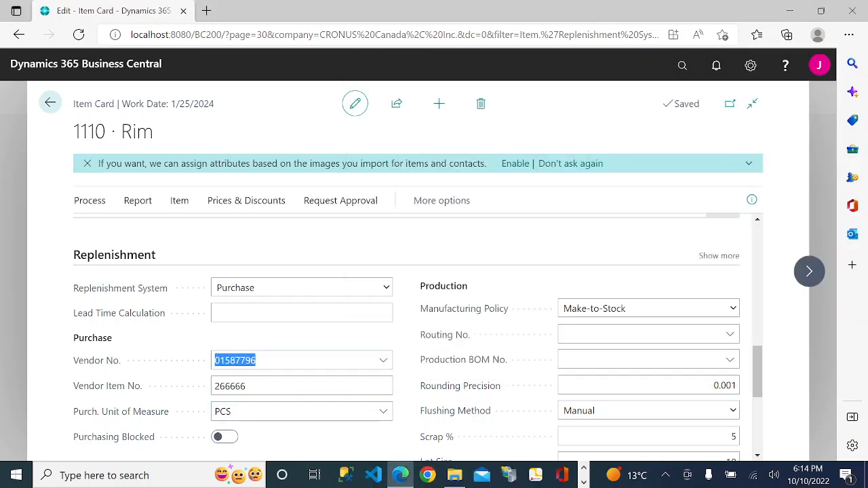
pyautogui.click(583, 482)
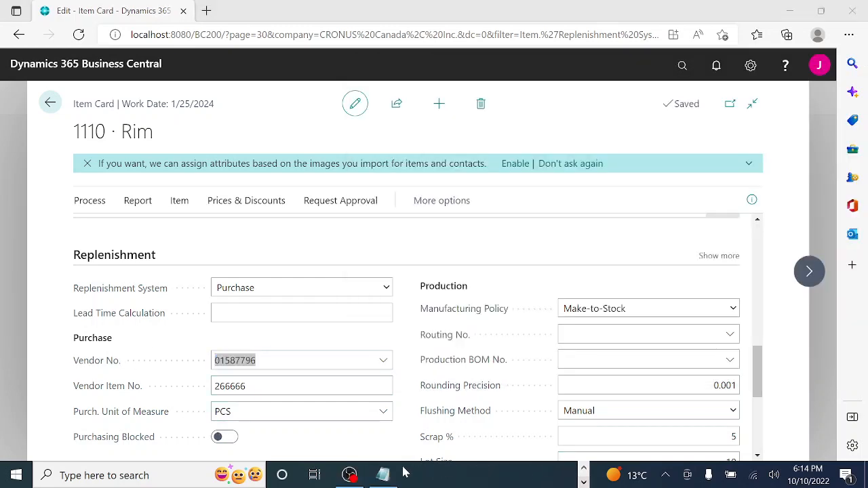
pyautogui.click(383, 475)
pyautogui.hotkey('ctrl', 'v')
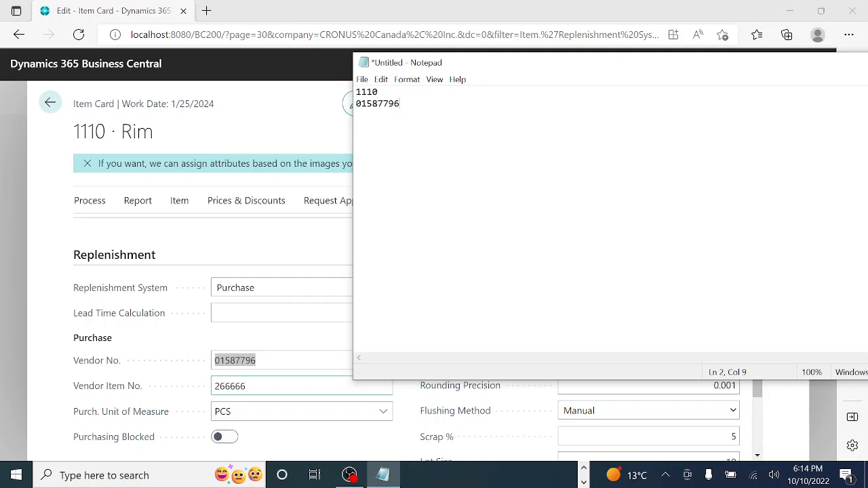
# Return to the item list, open the Spokes item card (1120), and compare its vendor number with the one noted in Notepad
pyautogui.click(50, 103)
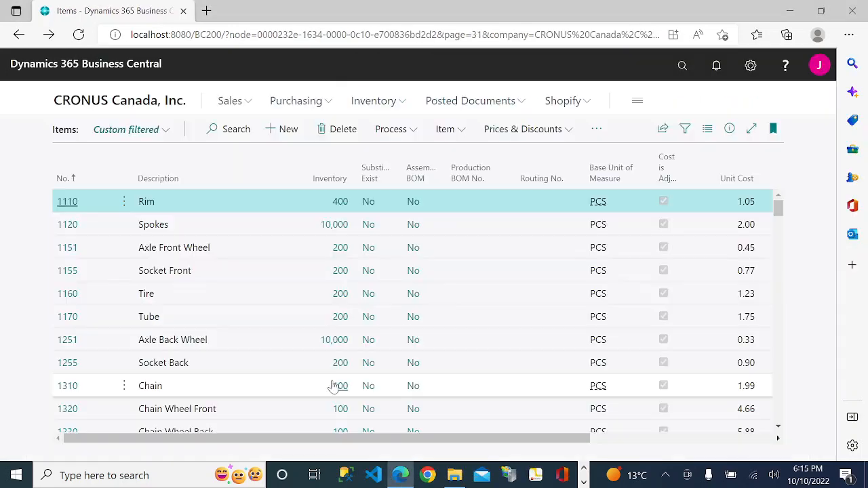
pyautogui.click(67, 224)
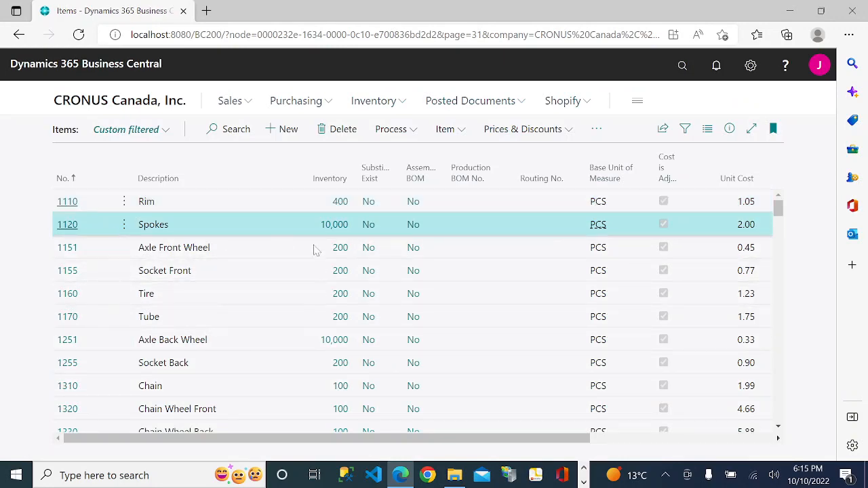
pyautogui.scroll(-5, 439, 290)
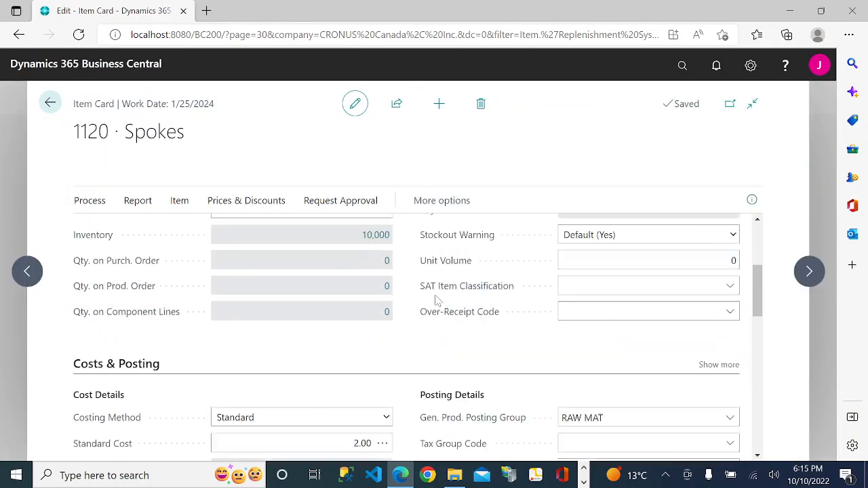
pyautogui.scroll(-5, 436, 284)
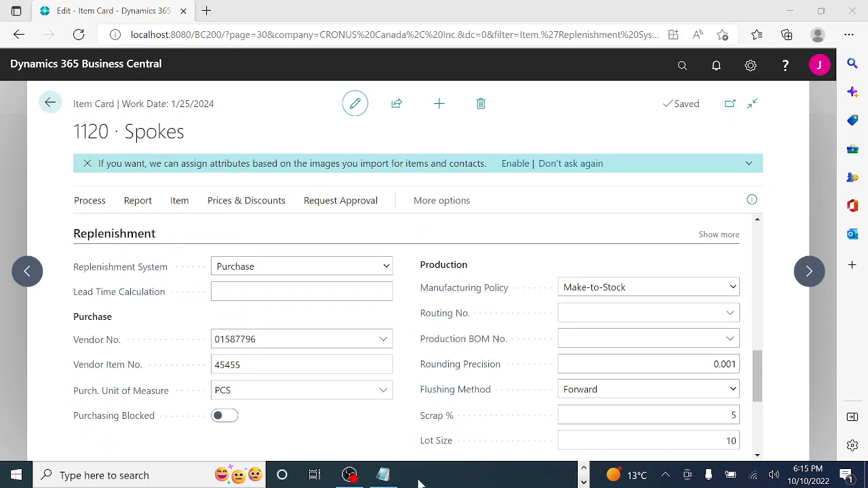
pyautogui.click(394, 475)
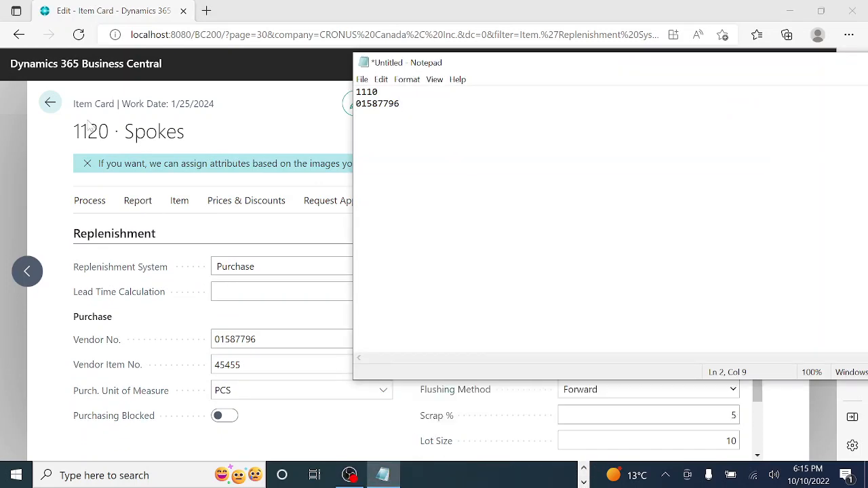
pyautogui.click(265, 138)
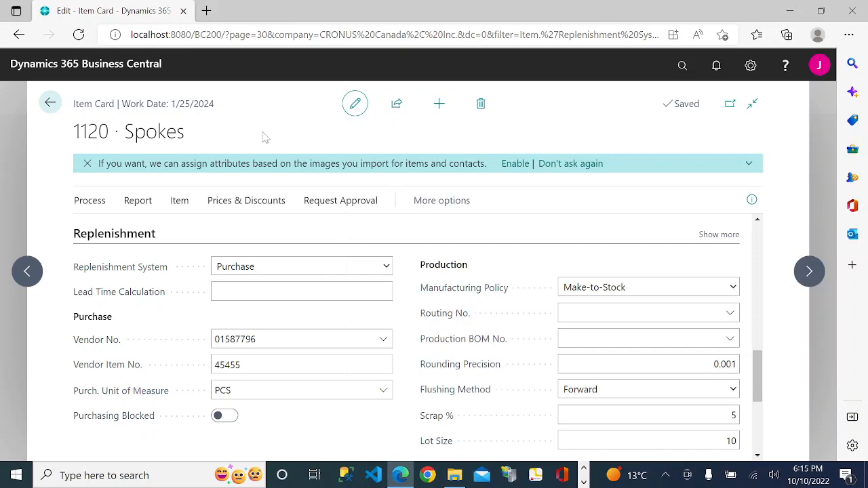
# Go to the Axle Front Wheel item card and copy its item number 1151 into Notepad, below a blank line
pyautogui.click(814, 274)
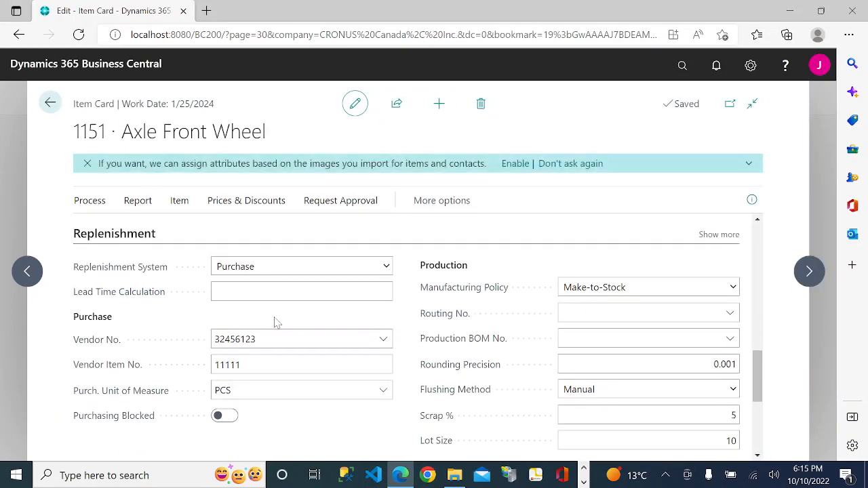
pyautogui.scroll(1, 396, 285)
pyautogui.middleClick(374, 261)
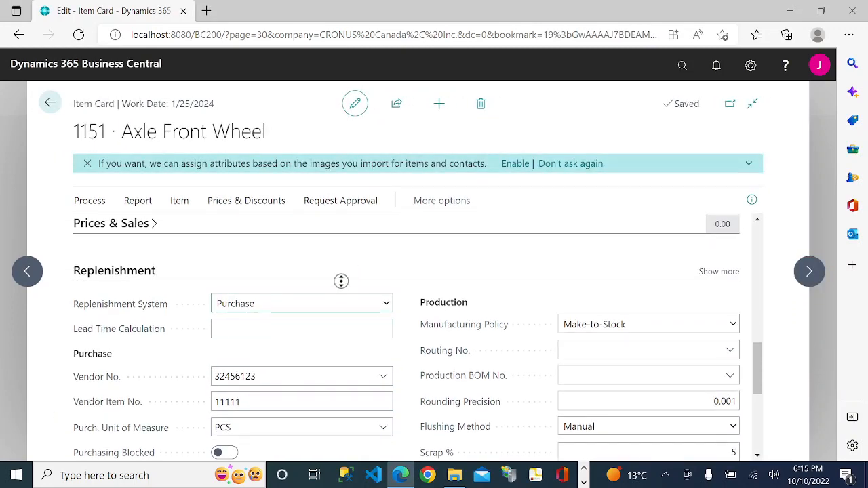
pyautogui.moveTo(753, 417); pyautogui.dragTo(748, 258)
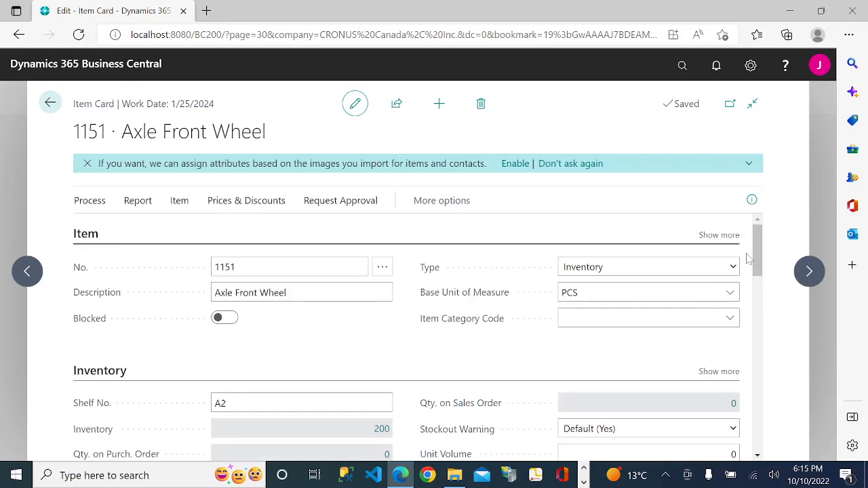
pyautogui.doubleClick(225, 267)
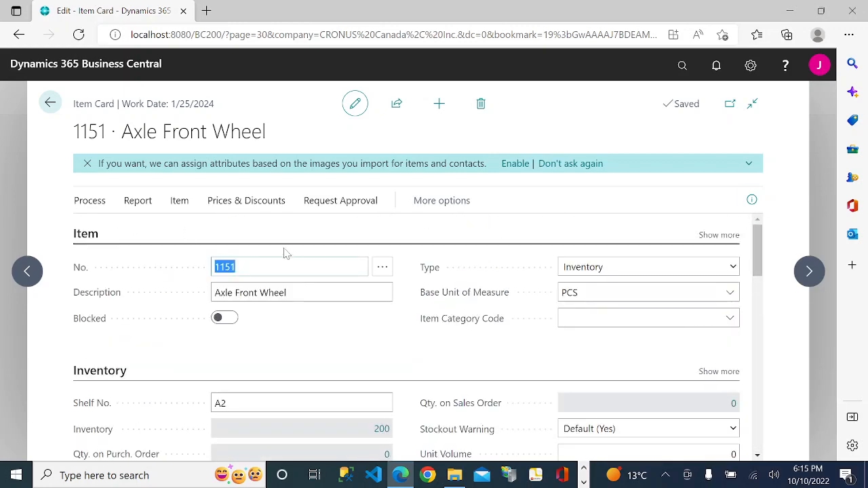
pyautogui.click(584, 482)
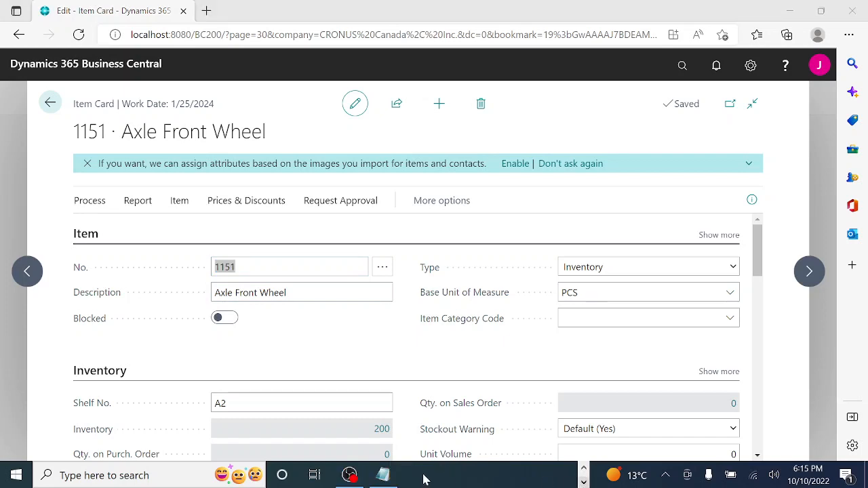
pyautogui.click(383, 475)
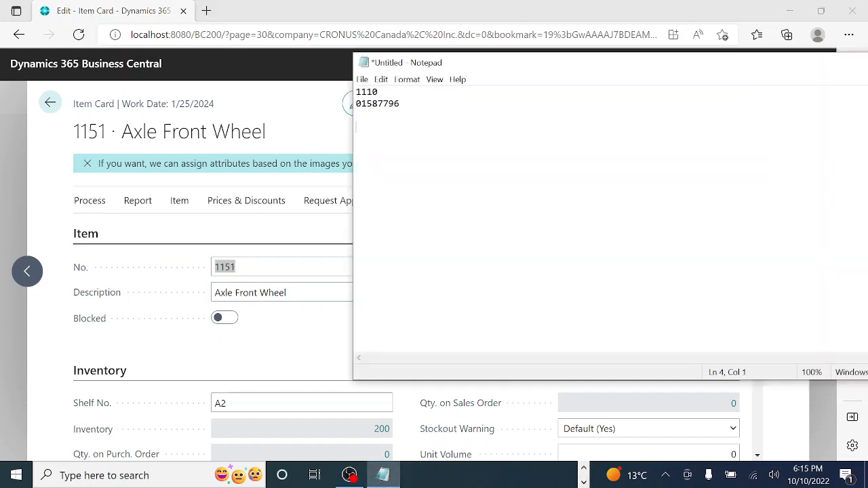
# Copy the Axle Front Wheel's vendor number from its Replenishment settings to the line below 1151 in Notepad
pyautogui.scroll(-10, 301, 350)
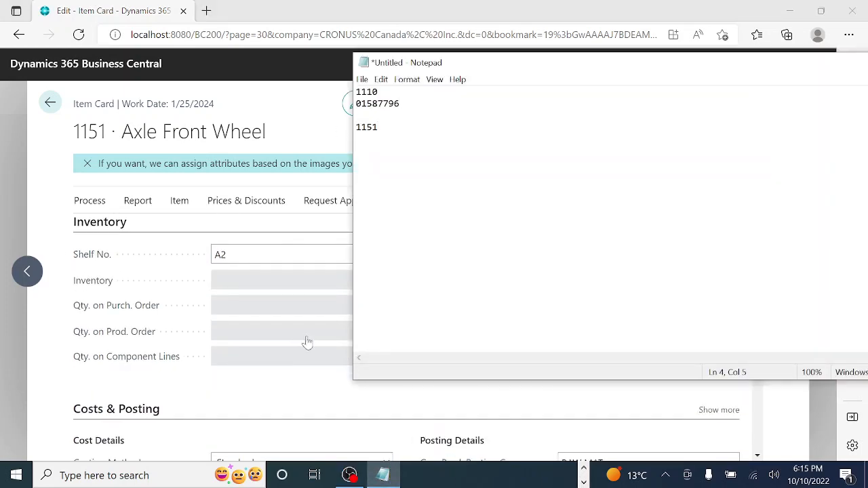
pyautogui.scroll(-3, 321, 357)
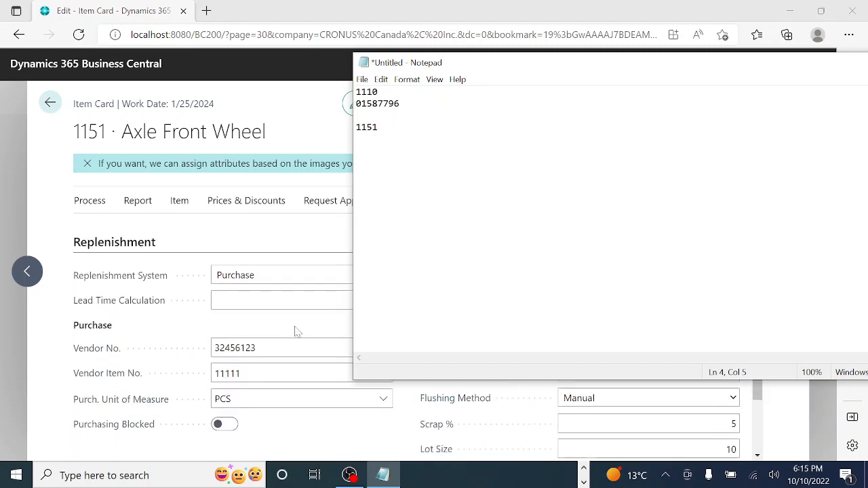
pyautogui.click(285, 346)
pyautogui.hotkey('ctrl', 'c')
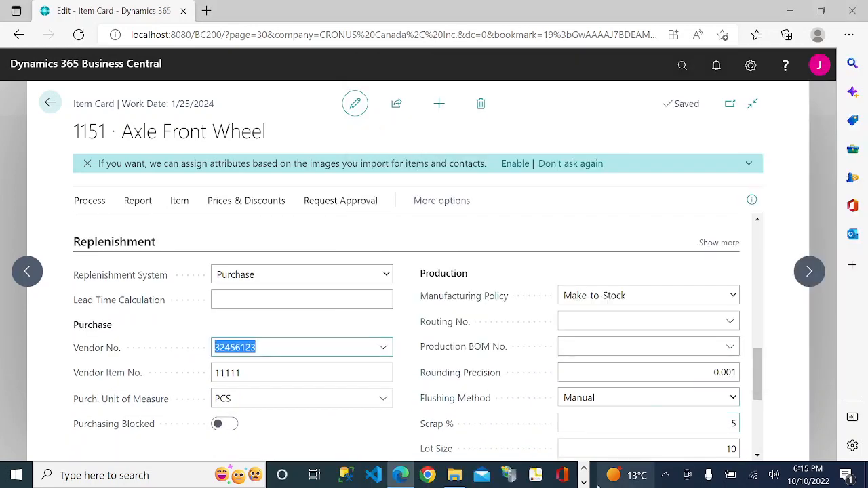
pyautogui.hotkey('alt', 'Tab')
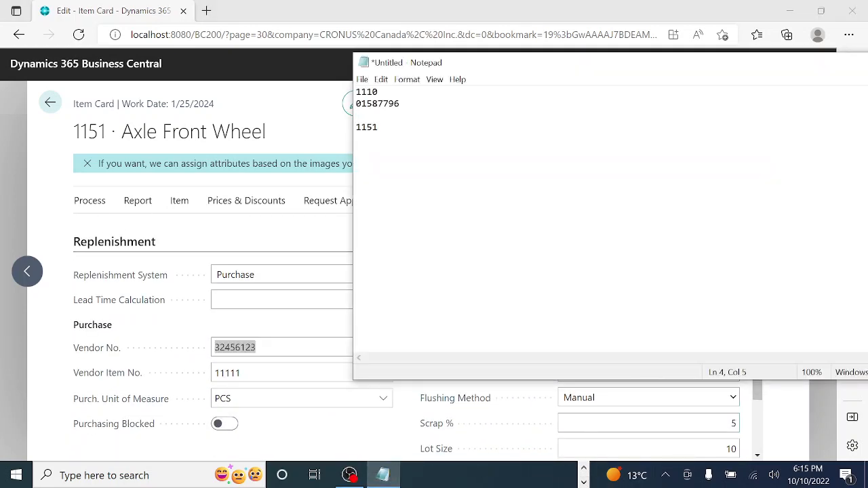
pyautogui.hotkey('ctrl', 'v')
# Examine the two pairs of item and vendor numbers noted in Notepad, and return to the item list
pyautogui.hotkey('shift', 'Up')
pyautogui.hotkey('shift', 'Up')
pyautogui.press('Left')
pyautogui.hotkey('shift', 'Up')
pyautogui.hotkey('shift', 'Up')
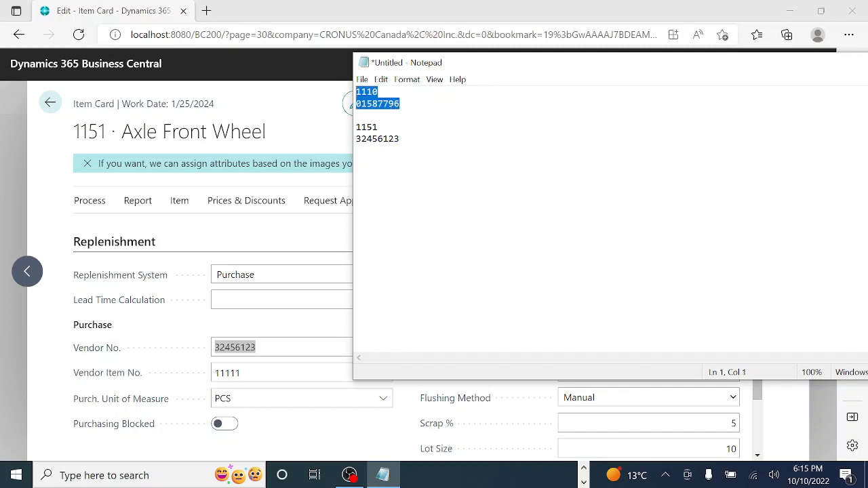
pyautogui.moveTo(400, 139); pyautogui.dragTo(356, 127)
pyautogui.click(400, 103)
pyautogui.hotkey('ctrl', 'shift', 'Home')
pyautogui.press('Right')
pyautogui.hotkey('shift', 'Home')
pyautogui.hotkey('ctrl', 'End')
pyautogui.hotkey('shift', 'Home')
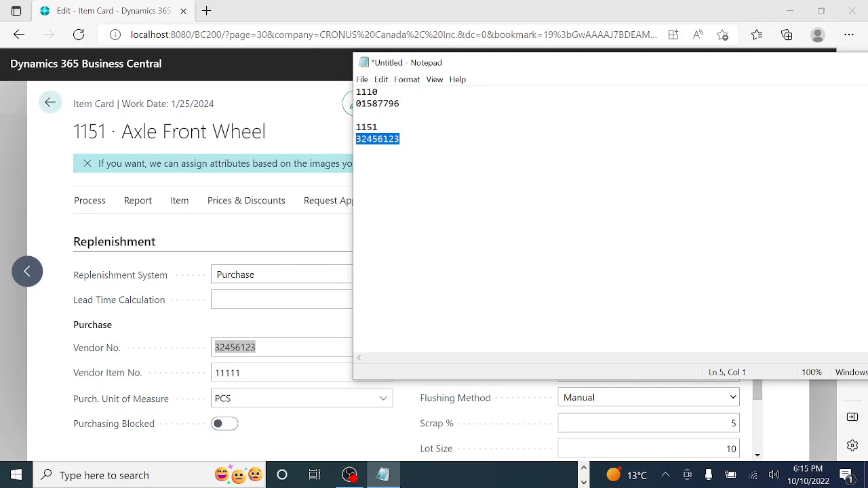
pyautogui.moveTo(401, 104); pyautogui.dragTo(357, 104)
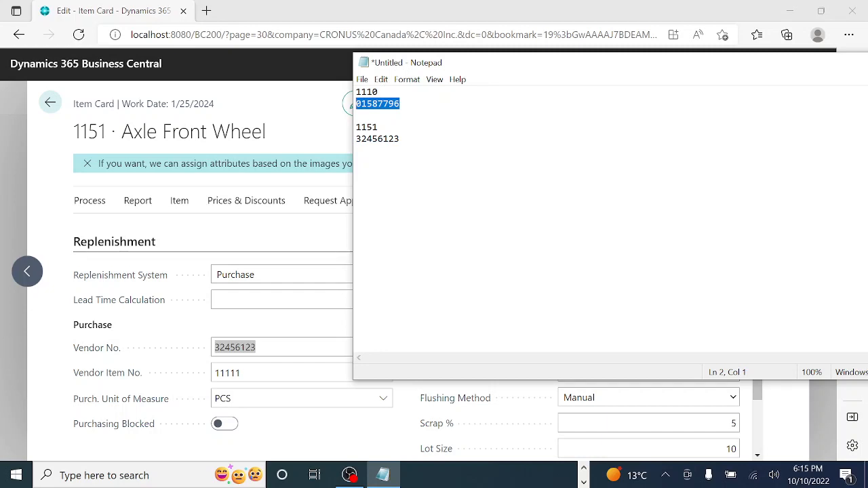
pyautogui.moveTo(379, 92); pyautogui.dragTo(356, 92)
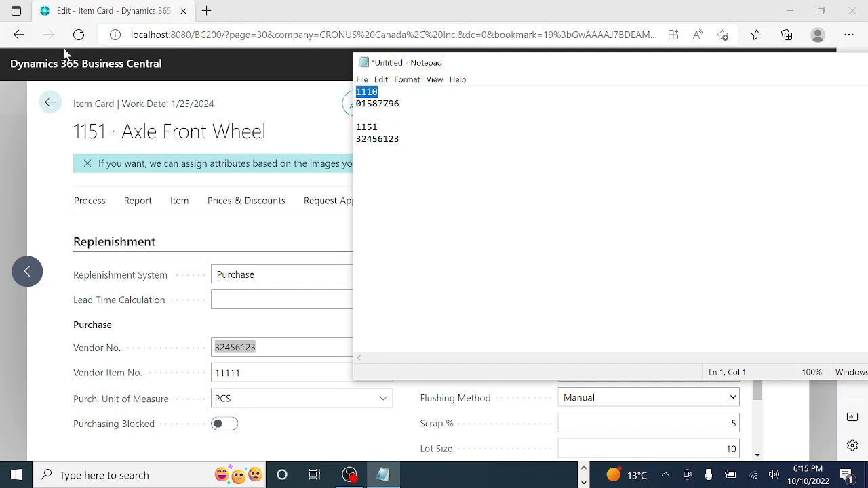
pyautogui.click(49, 102)
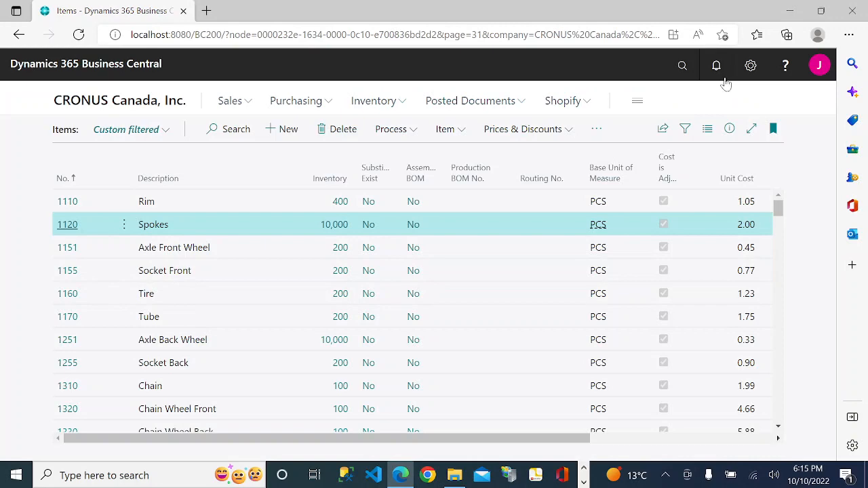
# Find the Sales Orders list and create a new sales order from it
pyautogui.click(683, 65)
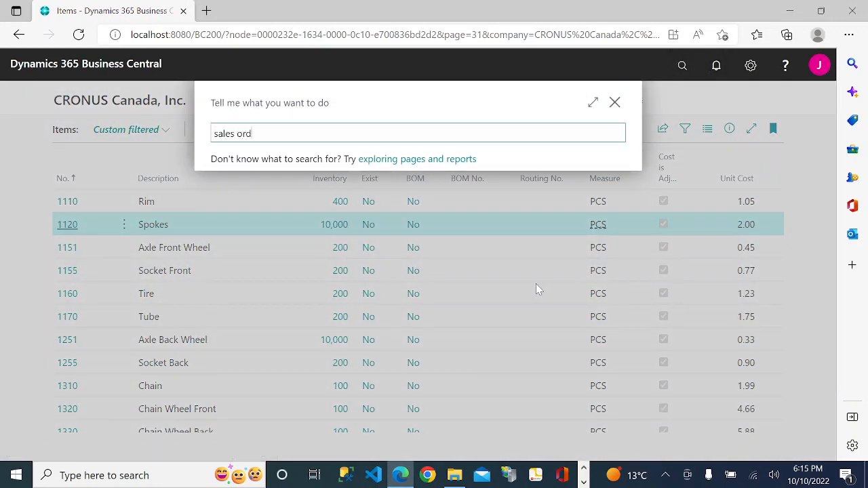
pyautogui.write('sales orders')
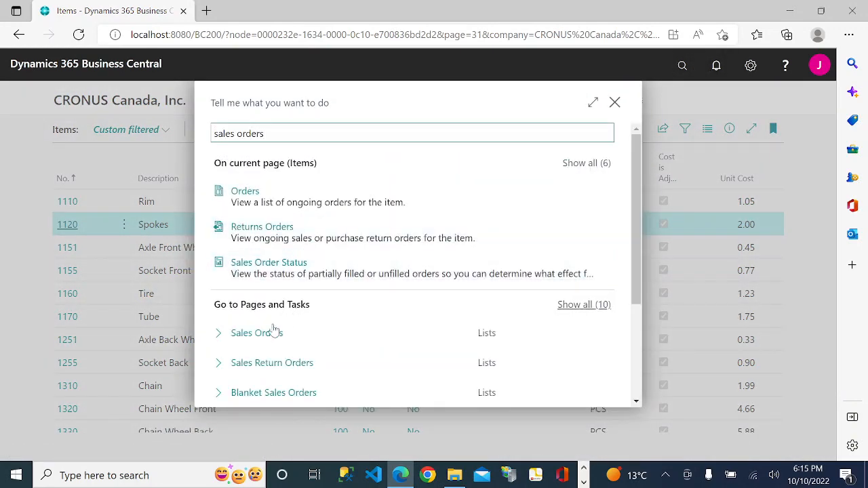
pyautogui.click(268, 332)
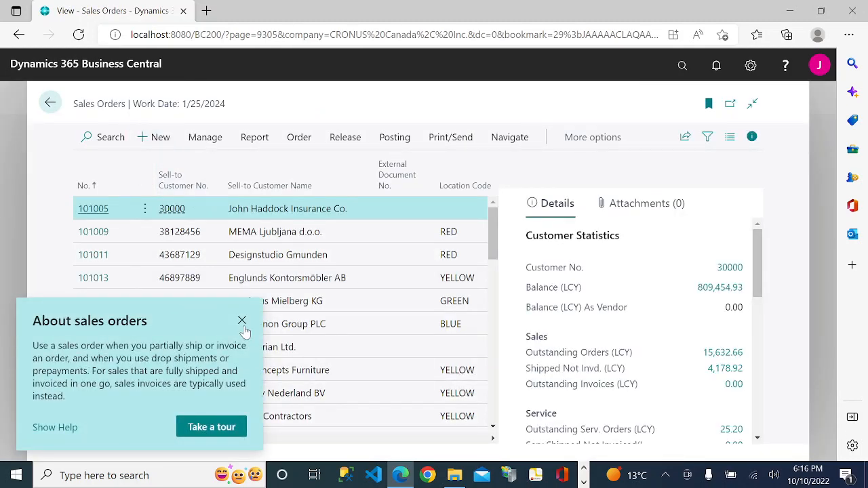
pyautogui.click(312, 399)
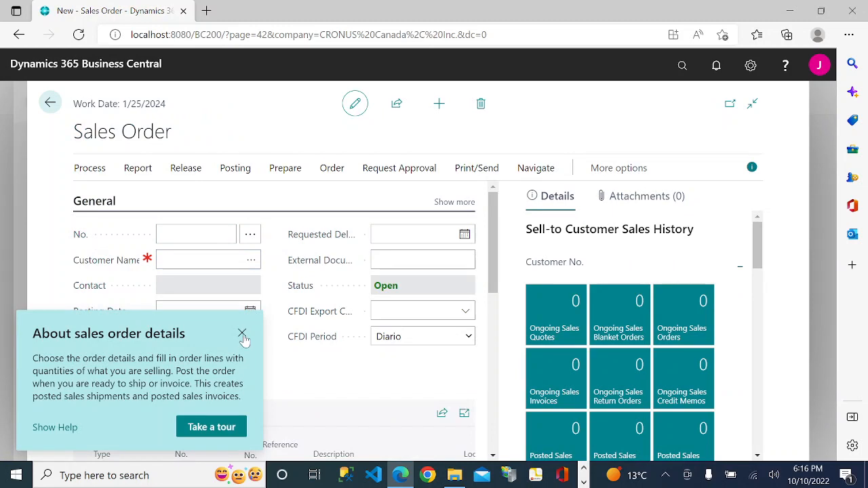
# Dismiss the introductory tip, enter the customer number of The Cannon Group PLC on the order, and hide the details pane
pyautogui.click(242, 334)
pyautogui.write('10')
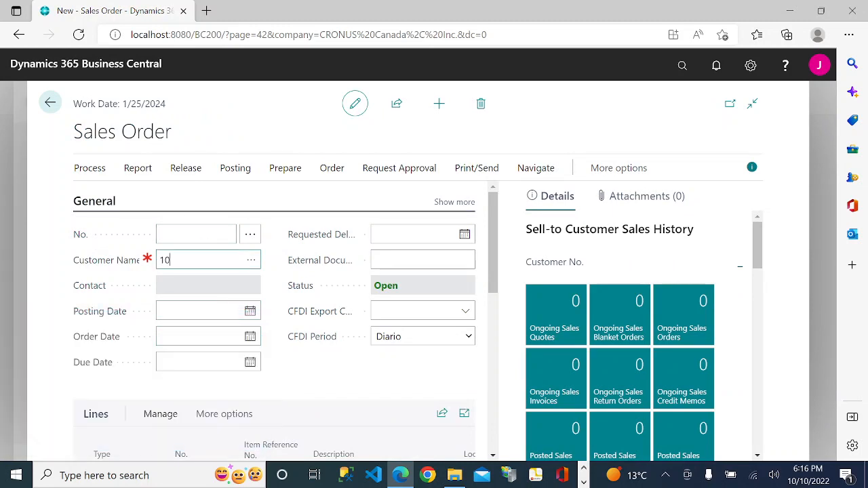
pyautogui.write('000')
pyautogui.press('Tab')
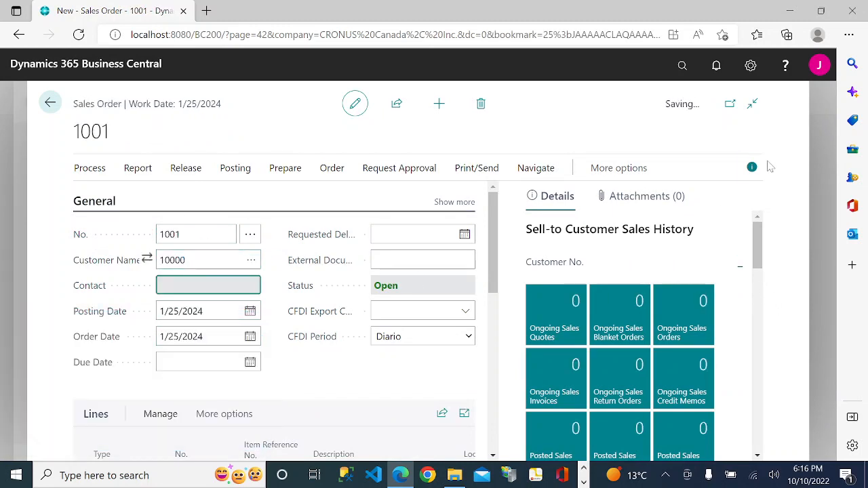
pyautogui.click(751, 167)
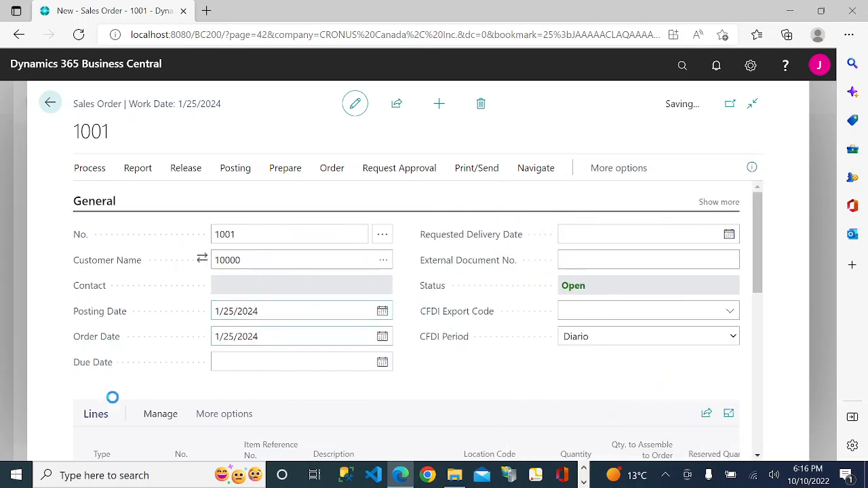
# Check the order line columns for Drop Shipment, and personalize the page to show the fields available for the Lines section
pyautogui.scroll(-2, 386, 354)
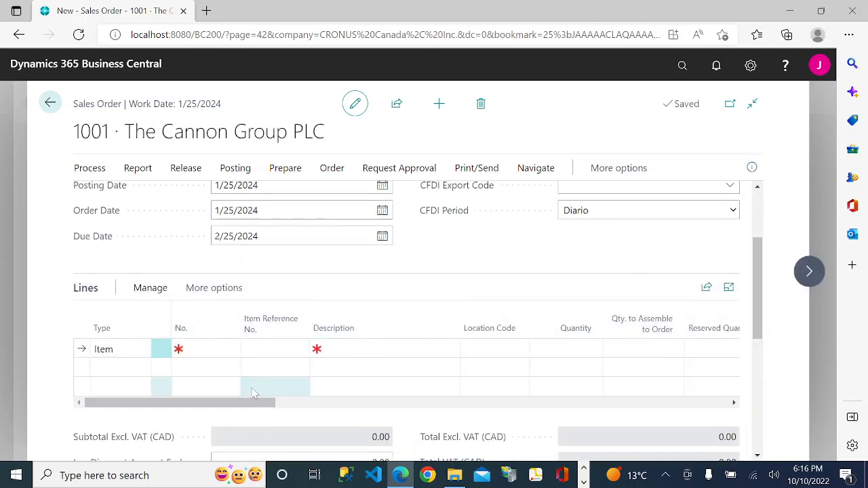
pyautogui.moveTo(255, 403); pyautogui.dragTo(709, 416)
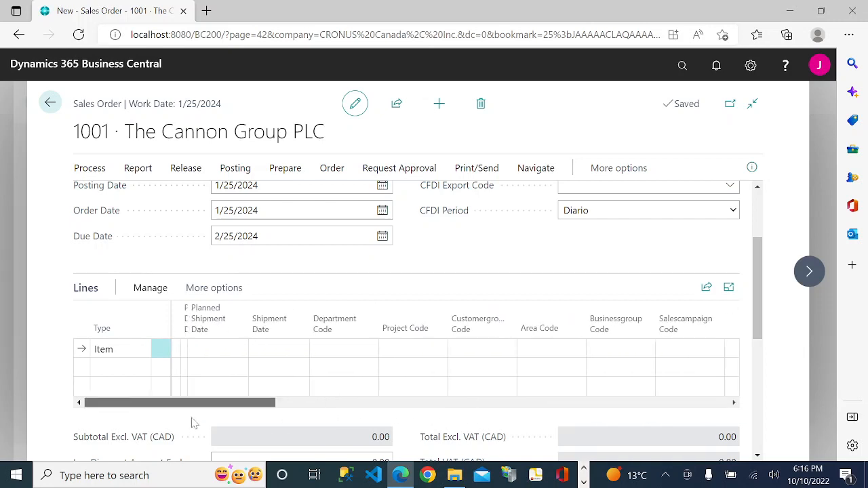
pyautogui.click(751, 66)
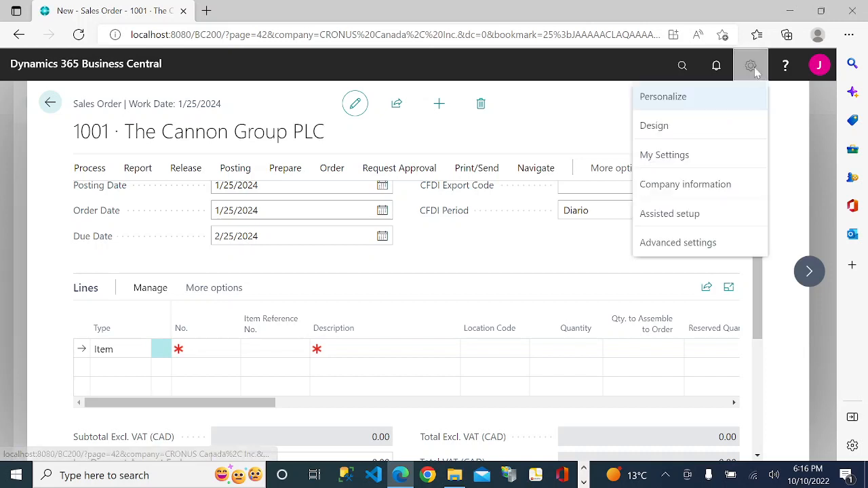
pyautogui.click(681, 109)
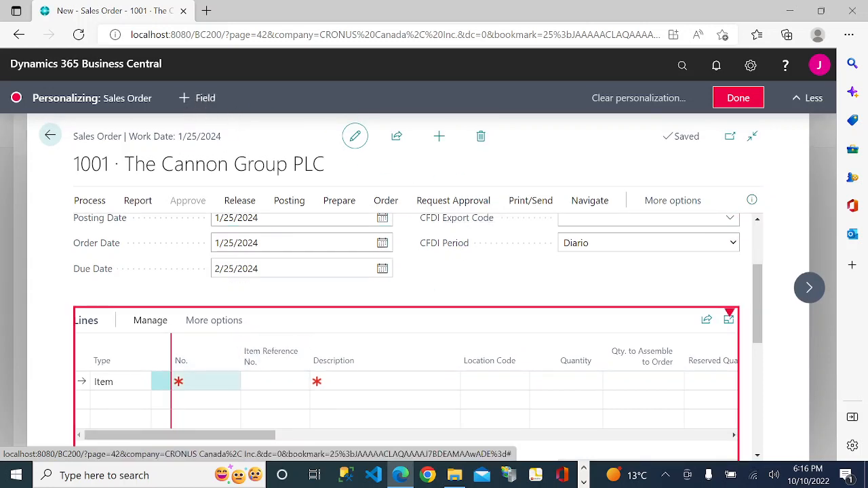
pyautogui.click(227, 382)
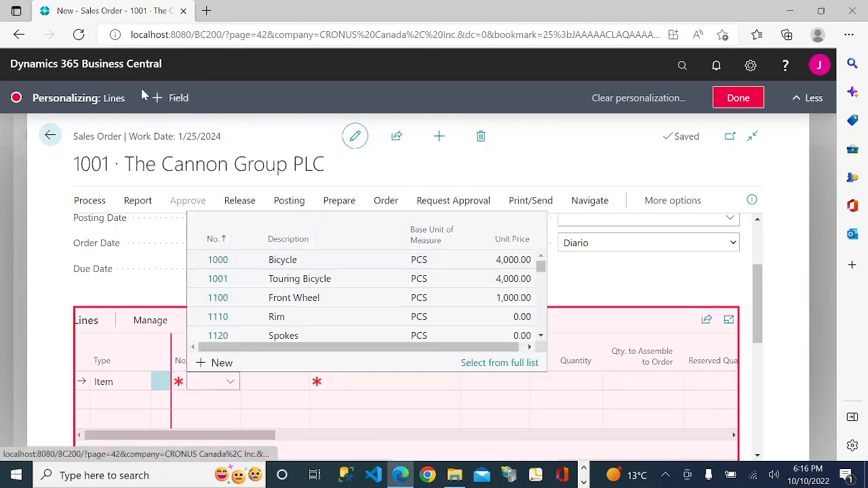
pyautogui.click(174, 98)
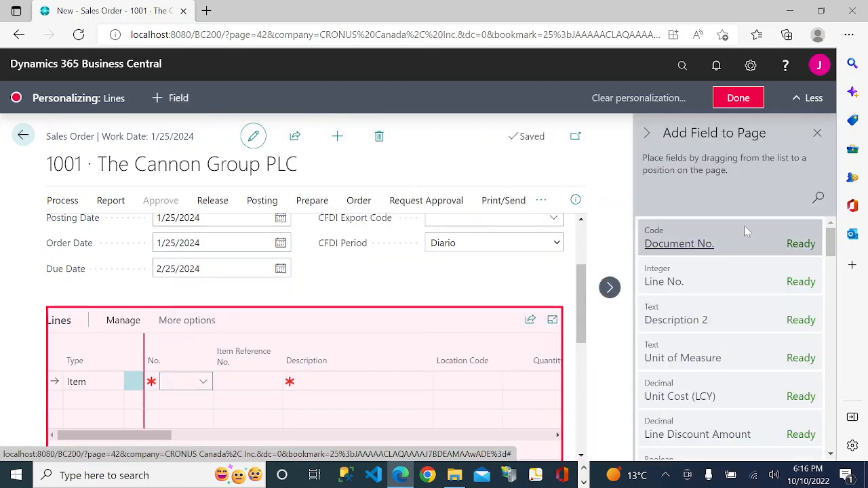
# Find the Drop Shipment field, place it before the Description column in the order lines, and finish personalizing
pyautogui.click(818, 198)
pyautogui.write('drop ')
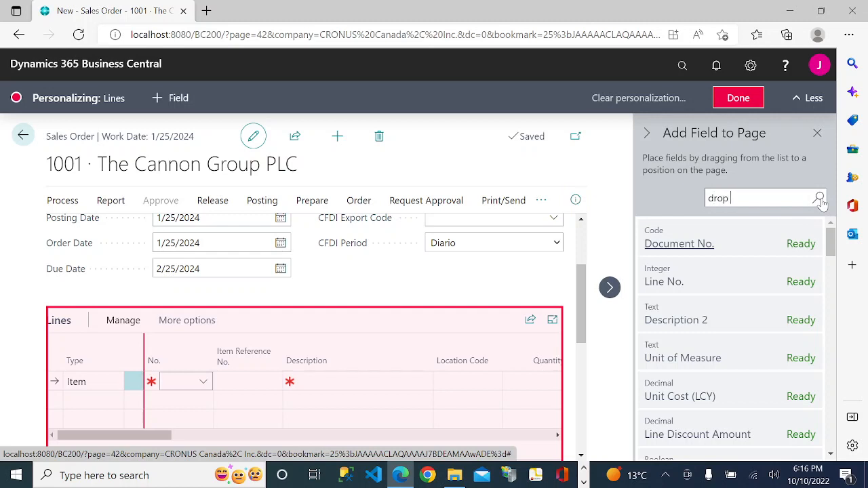
pyautogui.write('s')
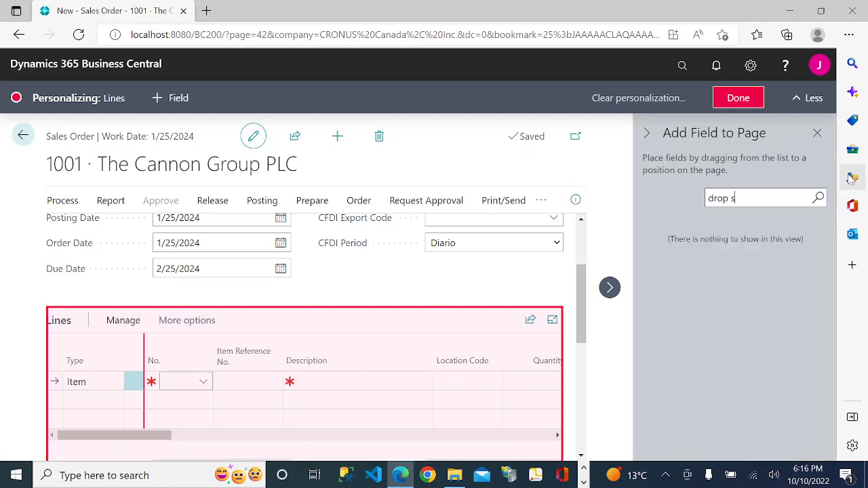
pyautogui.write('ihhip')
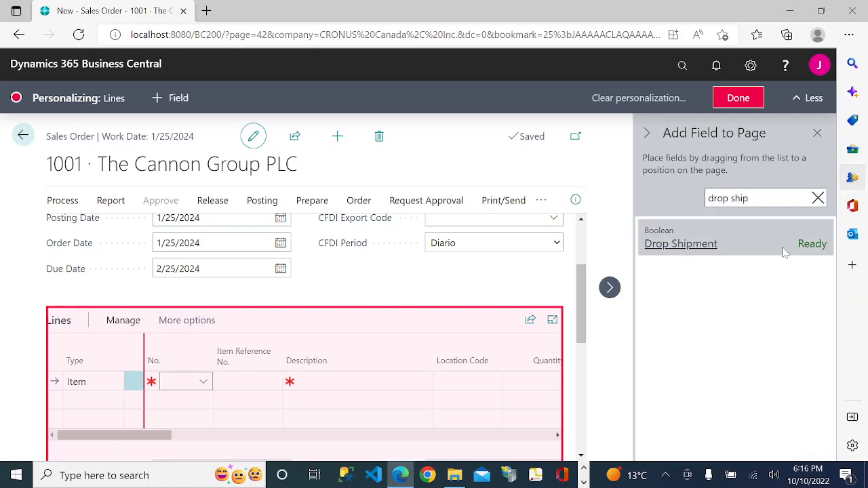
pyautogui.moveTo(759, 241); pyautogui.dragTo(300, 382)
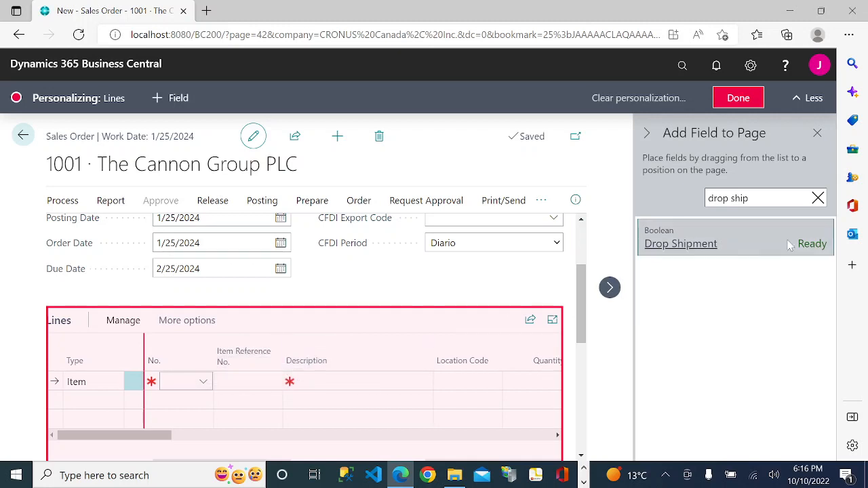
pyautogui.click(740, 103)
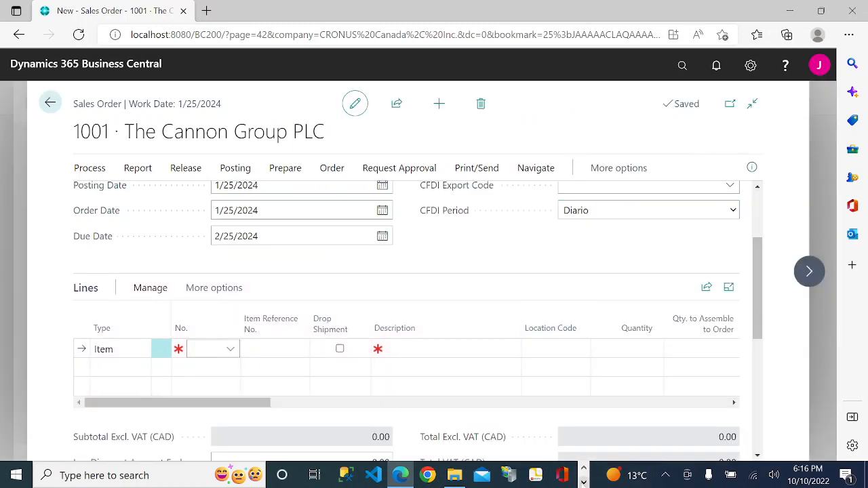
# Try to copy item number 1110 from Notepad into the first order line
pyautogui.click(584, 482)
pyautogui.click(388, 476)
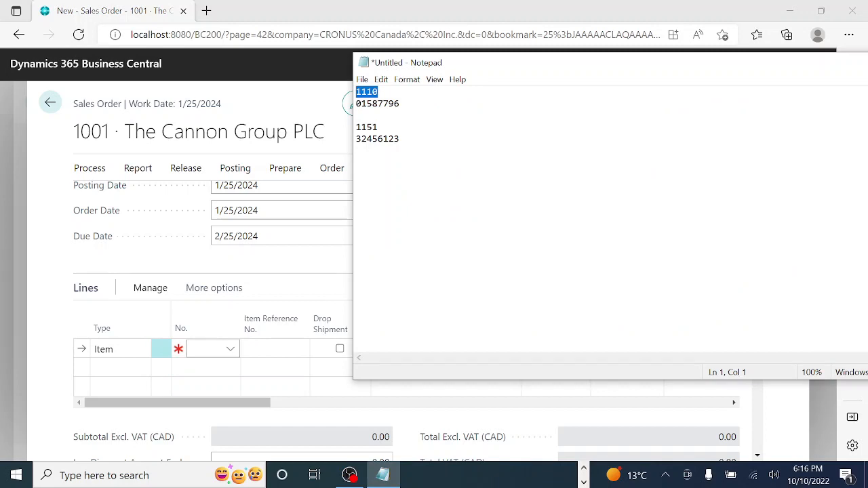
pyautogui.moveTo(380, 92); pyautogui.dragTo(355, 93)
pyautogui.click(205, 349)
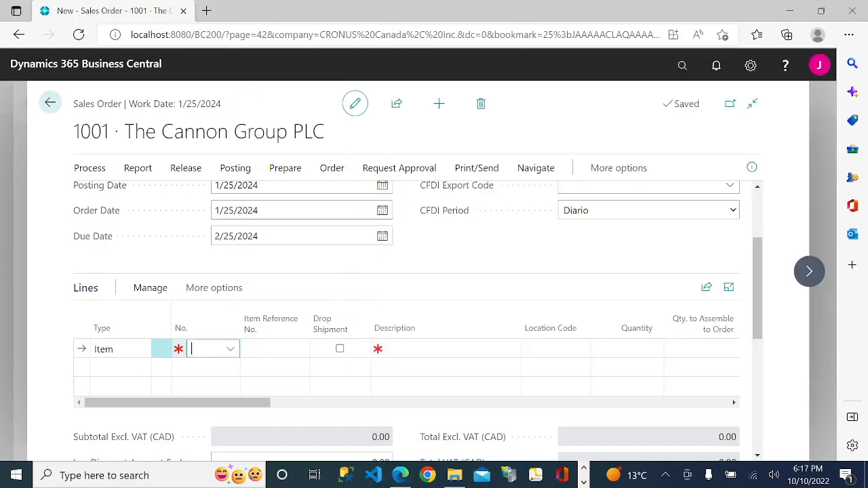
pyautogui.click(236, 350)
pyautogui.click(277, 349)
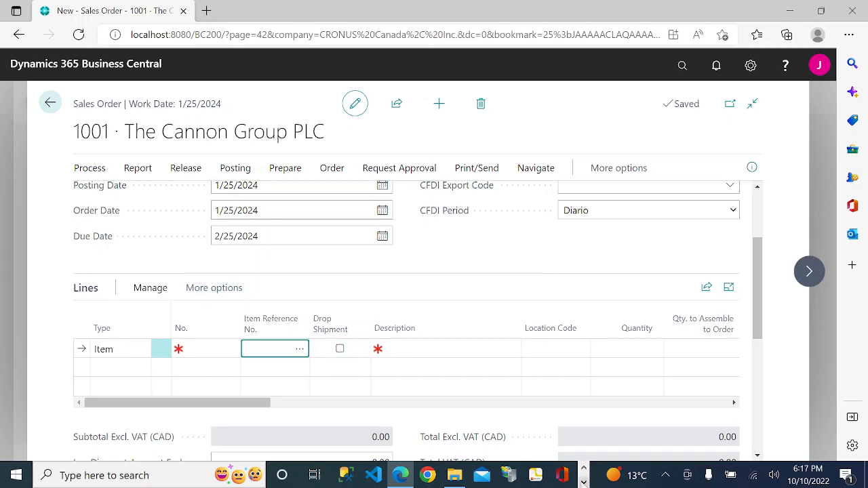
# Copy item number 1110 from Notepad and enter it as the item number of the first order line
pyautogui.click(383, 476)
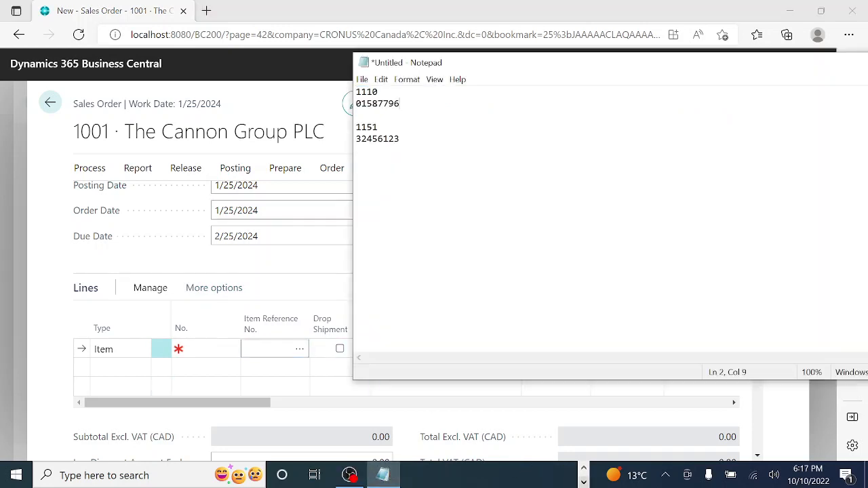
pyautogui.hotkey('ctrl', 'x')
pyautogui.hotkey('ctrl', 'z')
pyautogui.moveTo(381, 92); pyautogui.dragTo(355, 93)
pyautogui.hotkey('alt', 'Tab')
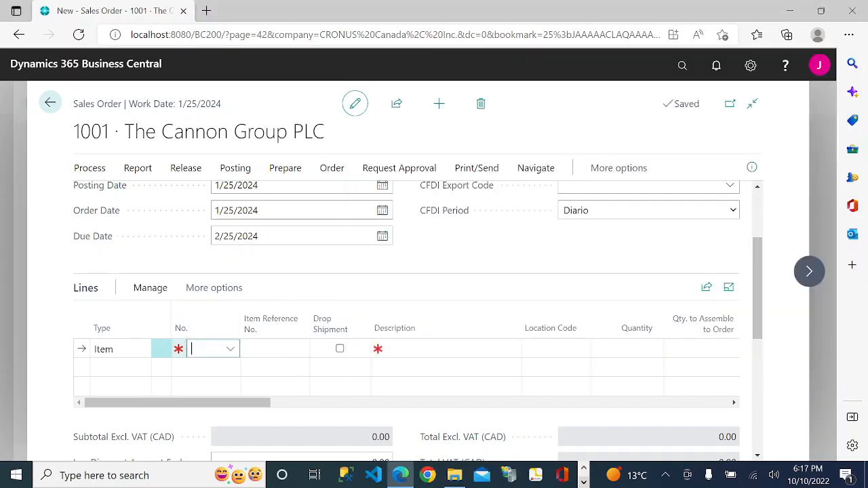
pyautogui.hotkey('ctrl', 'v')
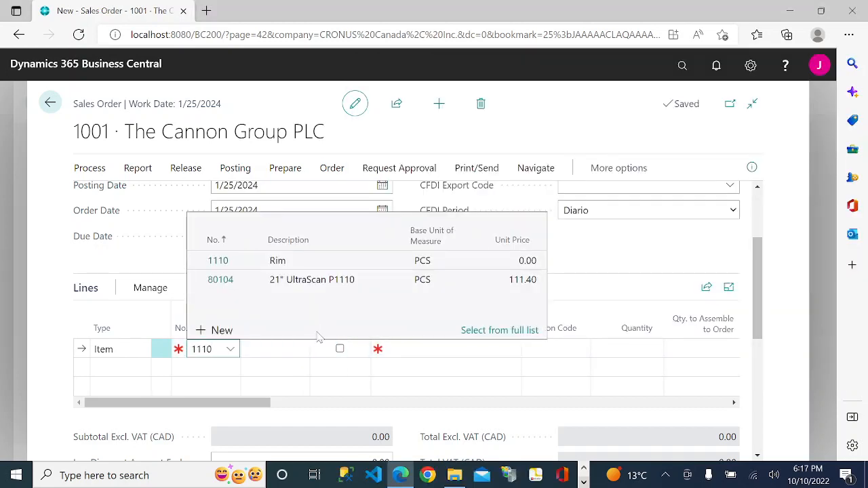
pyautogui.press('Tab')
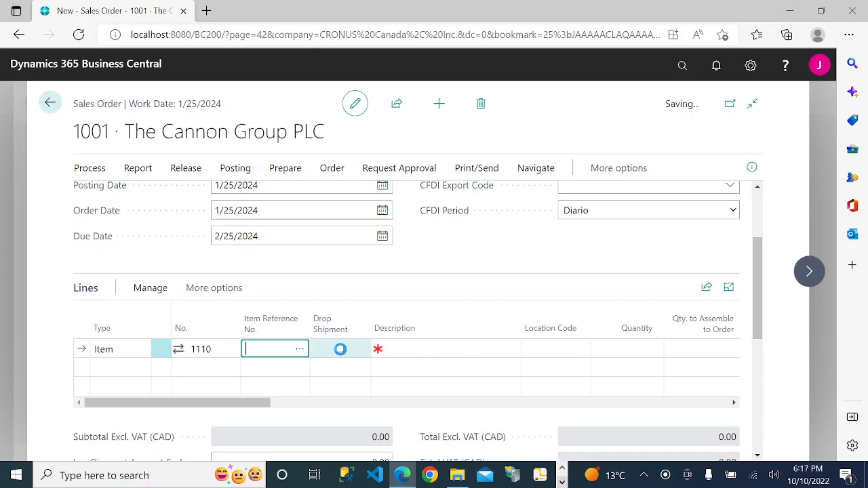
# Mark the Rim line as a drop shipment and set its quantity to 10
pyautogui.press('space')
pyautogui.press('Tab')
pyautogui.press('Tab')
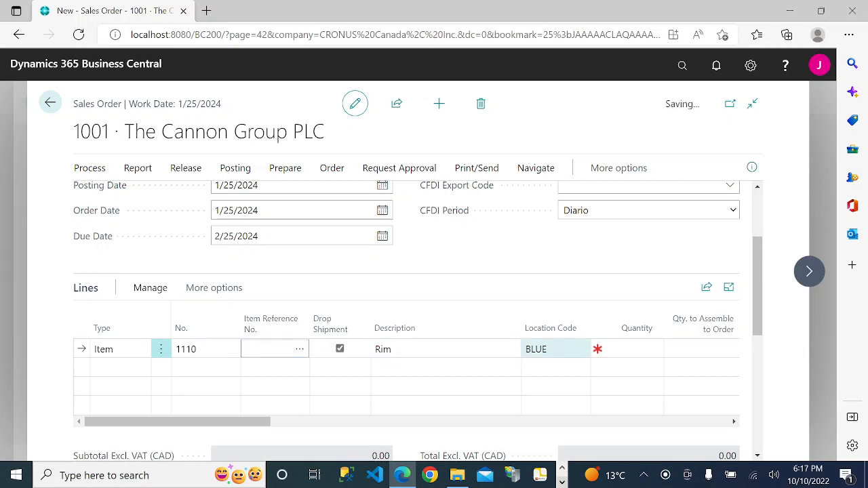
pyautogui.press('Tab')
pyautogui.press('Tab')
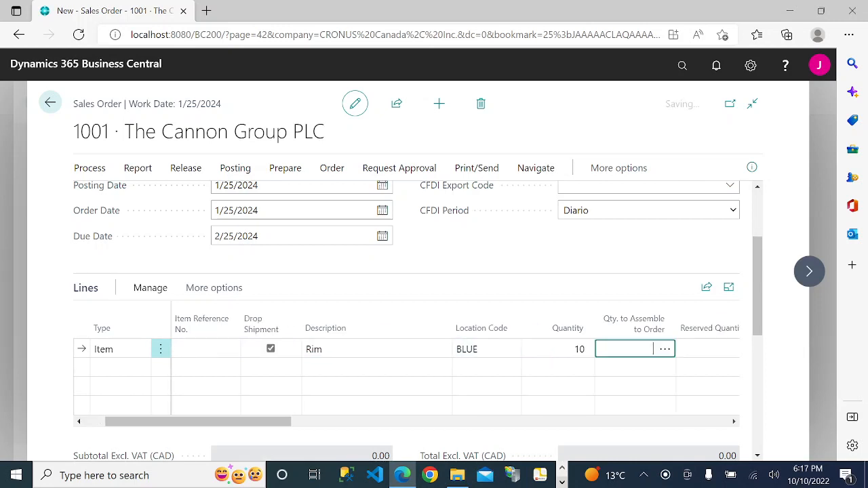
# Start a second Item line below the Rim line and mark it as a drop shipment
pyautogui.click(131, 375)
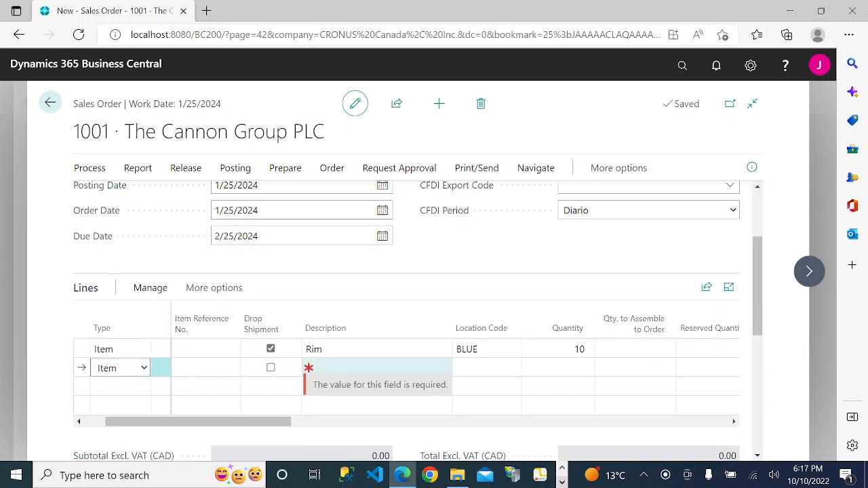
pyautogui.click(270, 370)
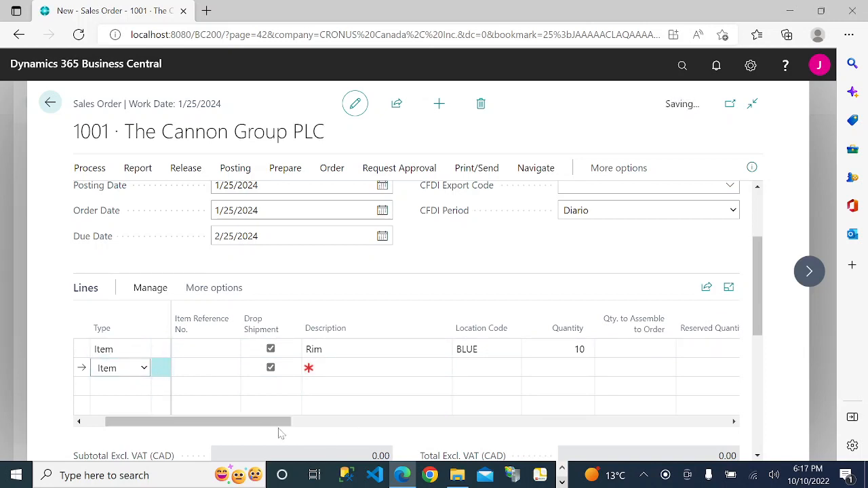
pyautogui.moveTo(277, 424); pyautogui.dragTo(184, 424)
pyautogui.click(231, 368)
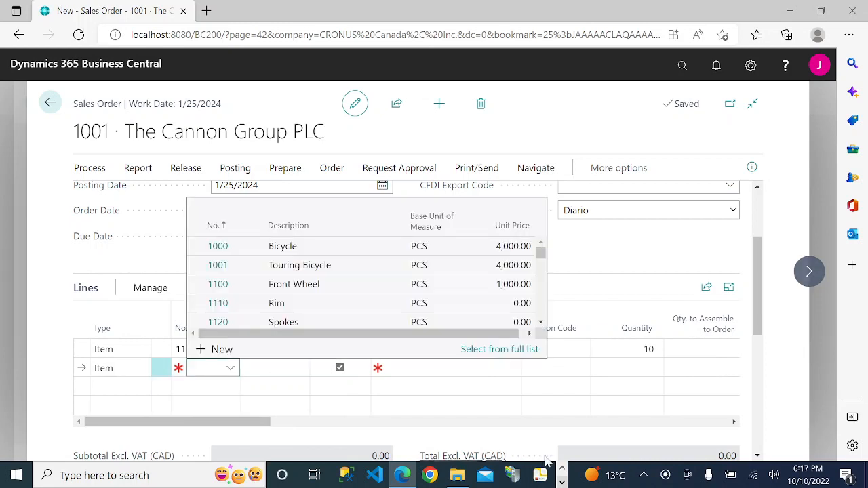
# Try to copy item number 1151 from Notepad into the second order line, entering 1110 as its item number
pyautogui.click(562, 482)
pyautogui.click(416, 477)
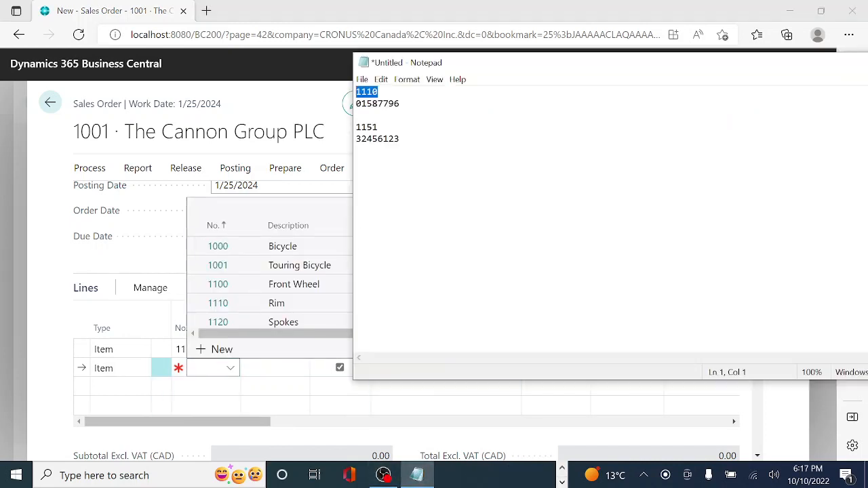
pyautogui.doubleClick(366, 128)
pyautogui.write('c')
pyautogui.click(215, 366)
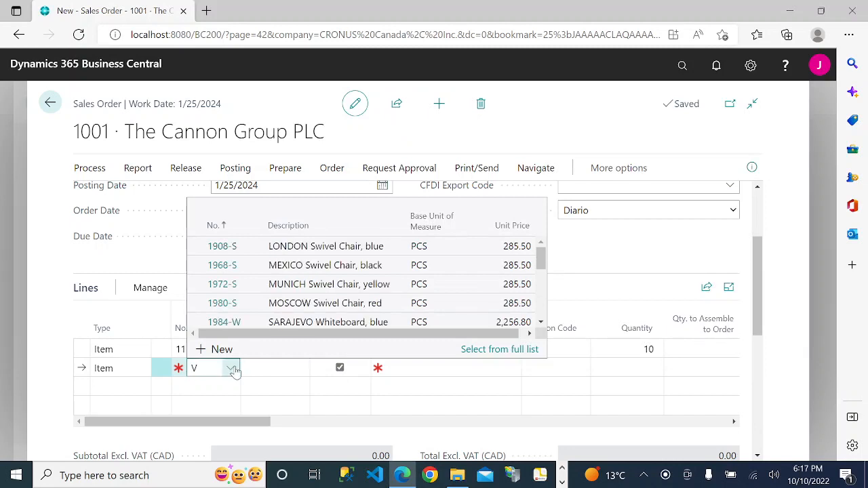
pyautogui.write('1110')
pyautogui.press('Tab')
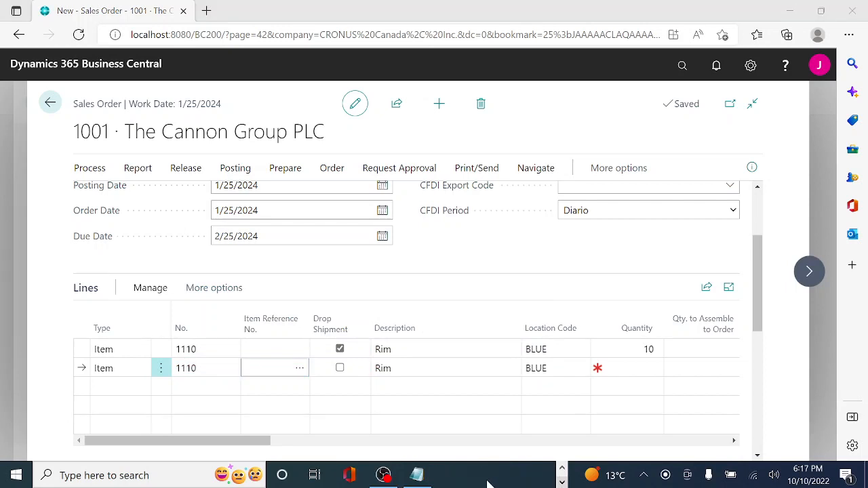
# Copy item number 1151 from Notepad and enter it as the item number of the second order line
pyautogui.rightClick(416, 476)
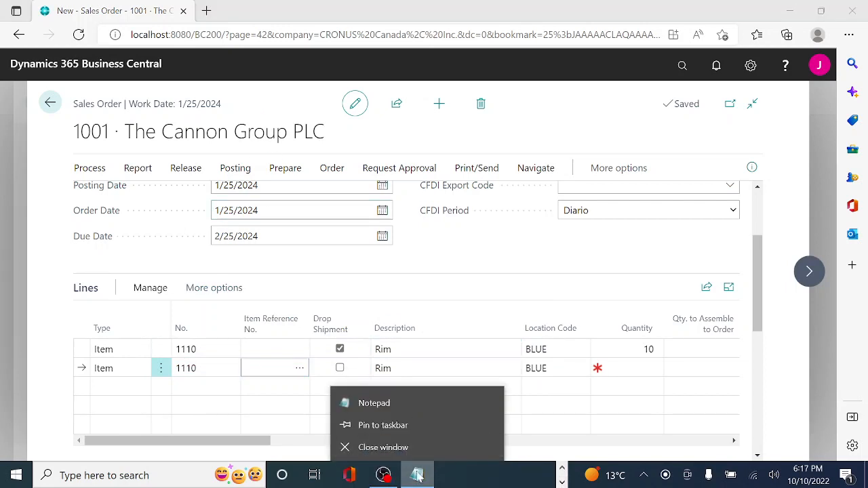
pyautogui.scroll(1, 450, 483)
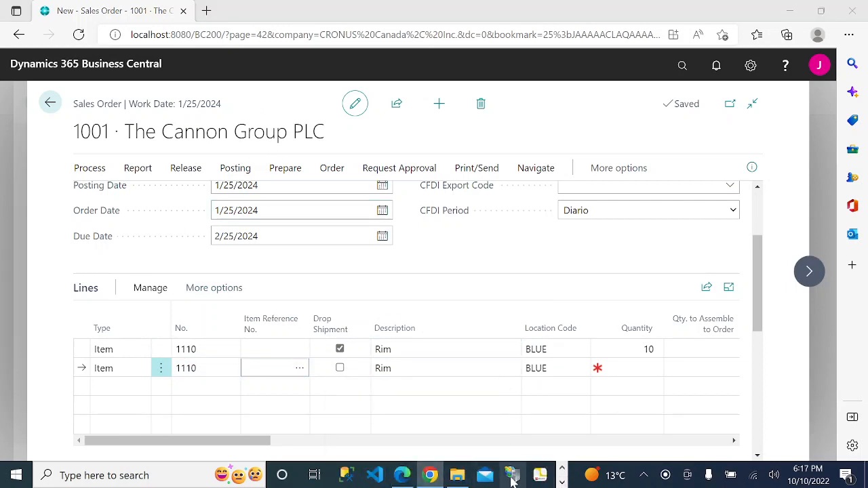
pyautogui.scroll(-1, 407, 477)
pyautogui.click(417, 478)
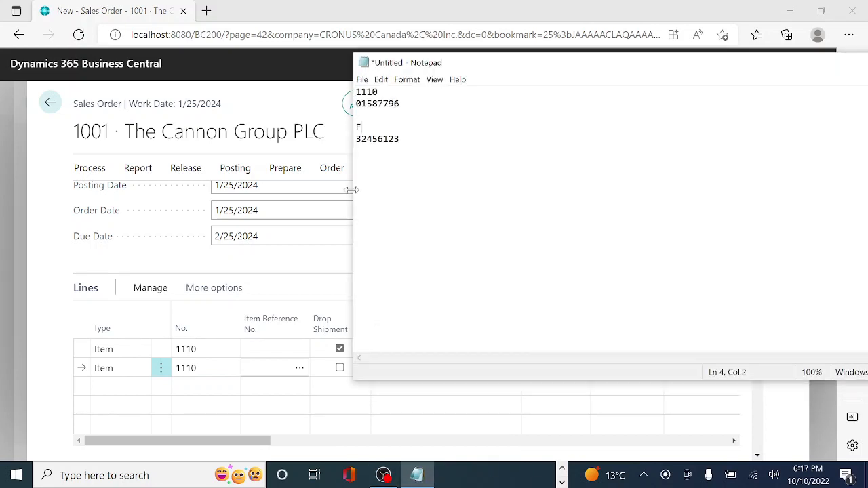
pyautogui.doubleClick(358, 127)
pyautogui.hotkey('ctrl', 'c')
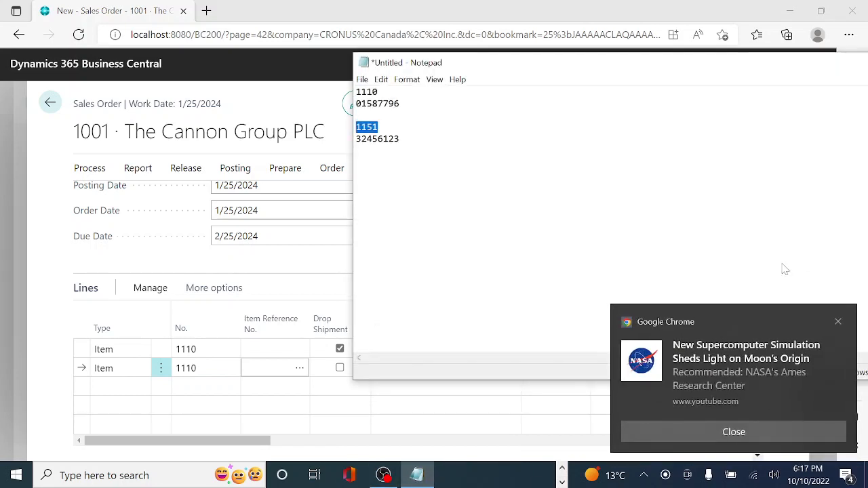
pyautogui.click(840, 323)
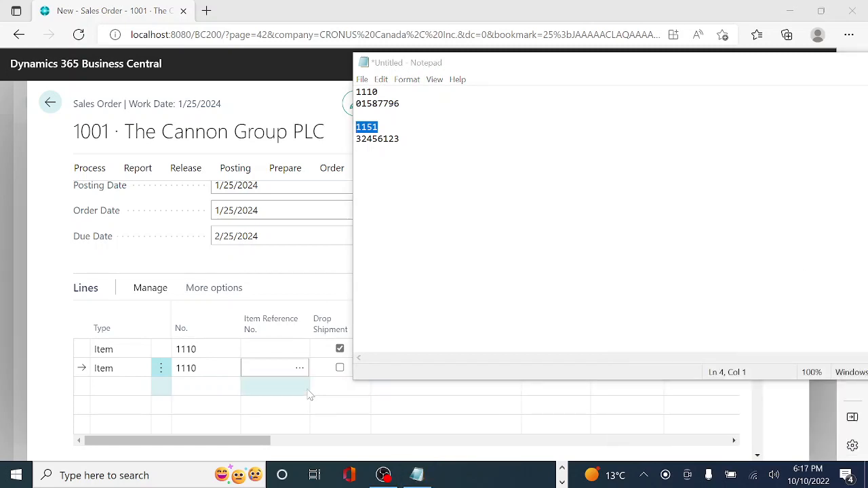
pyautogui.click(204, 369)
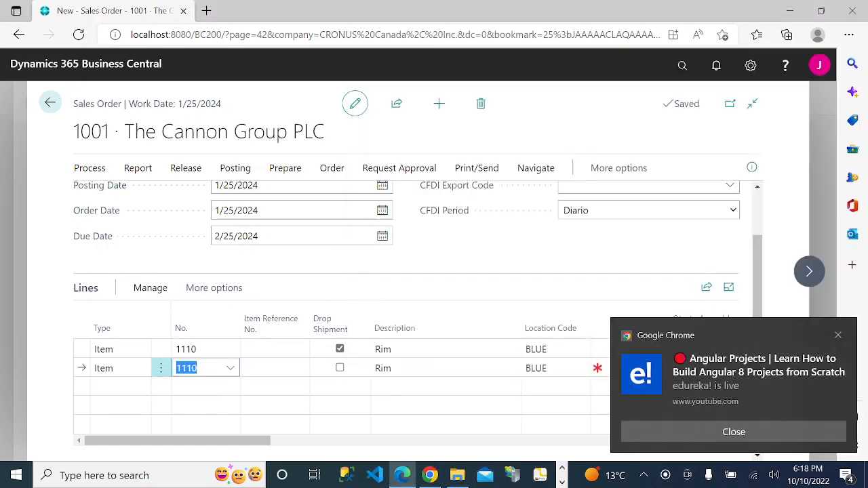
pyautogui.hotkey('ctrl', 'v')
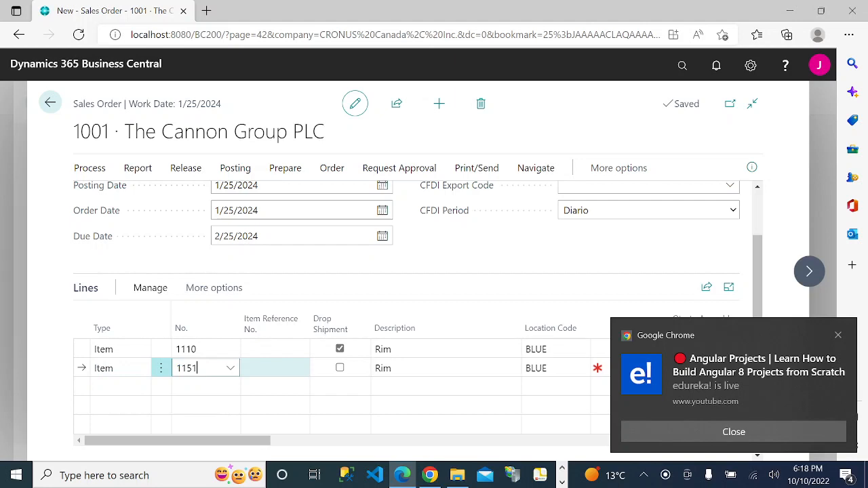
pyautogui.press('Tab')
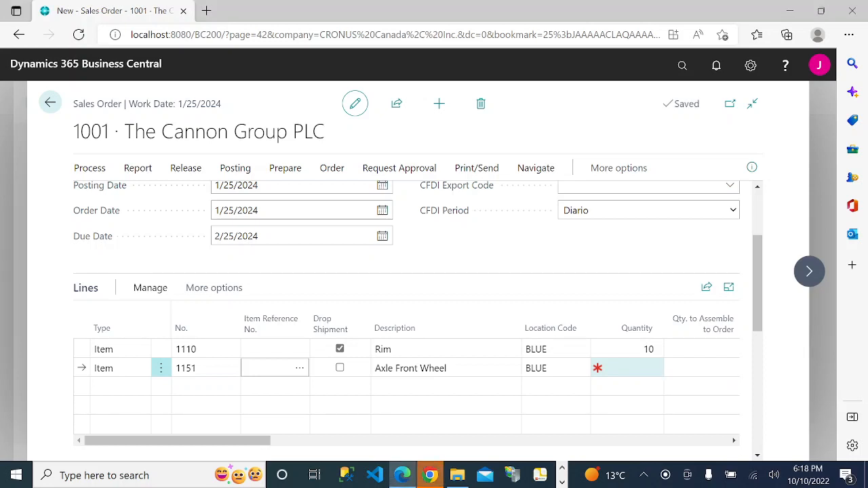
# Set the quantity of the Axle Front Wheel line to 20 and mark the line as a drop shipment
pyautogui.press('Return')
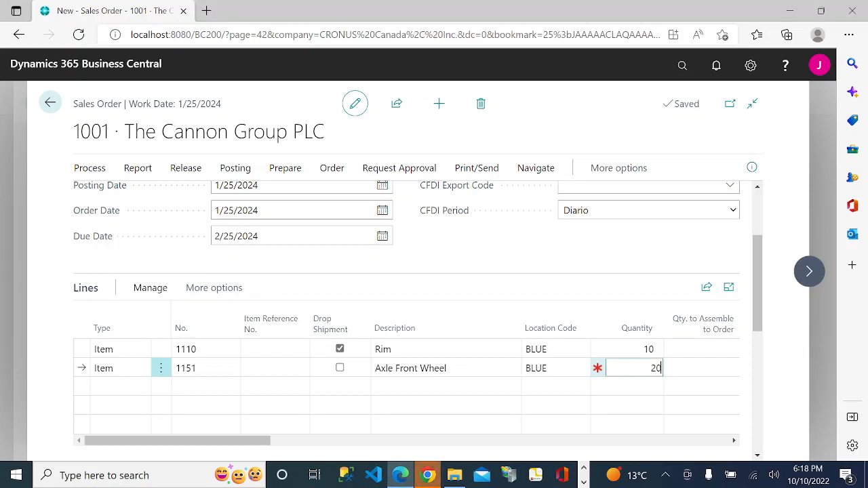
pyautogui.write('20')
pyautogui.press('Return')
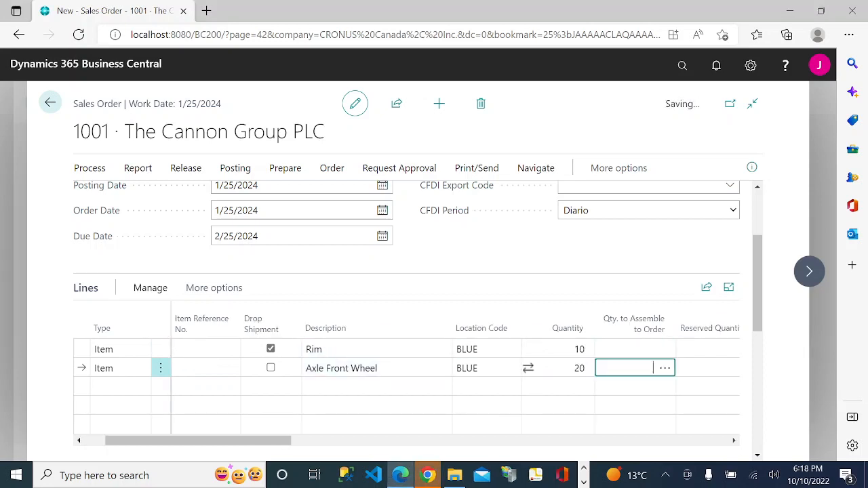
pyautogui.hotkey('alt', 'Tab')
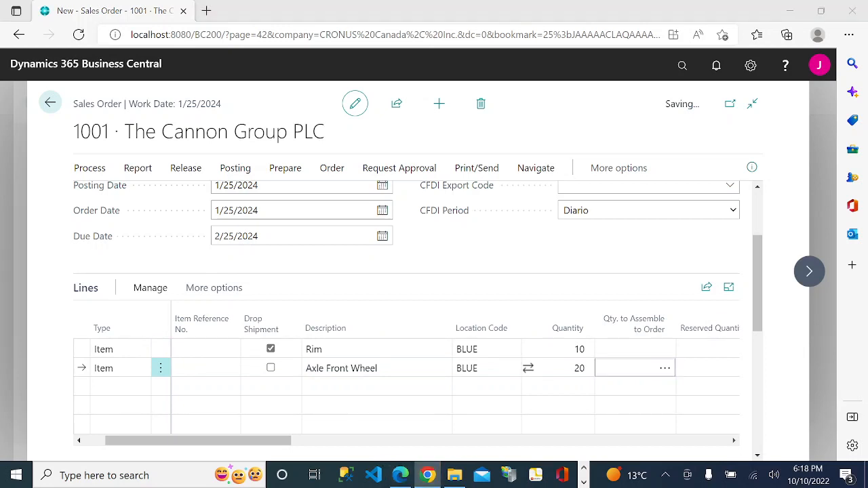
pyautogui.hotkey('alt', 'Tab')
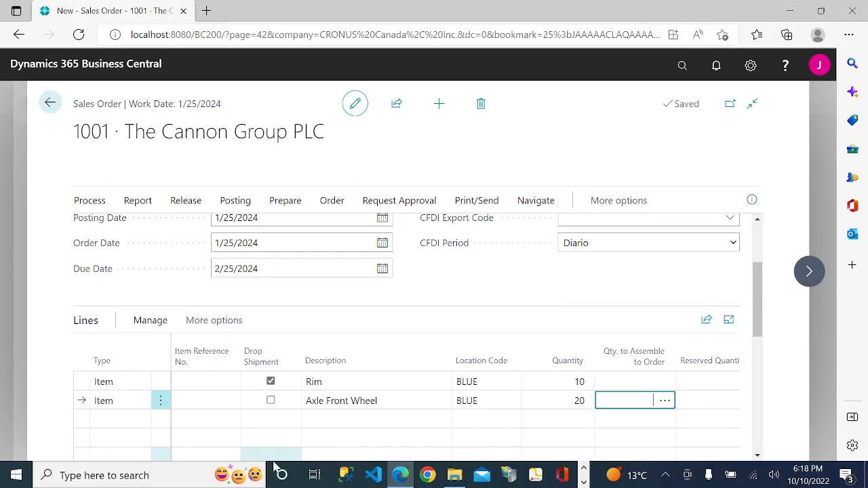
pyautogui.click(271, 401)
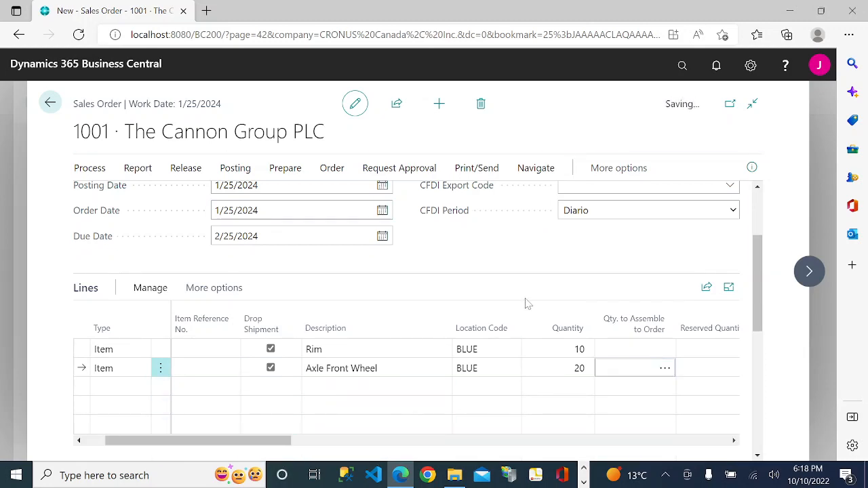
# Check the two order lines and release the sales order
pyautogui.scroll(-2, 407, 412)
pyautogui.moveTo(281, 359); pyautogui.dragTo(87, 343)
pyautogui.scroll(-3, 447, 392)
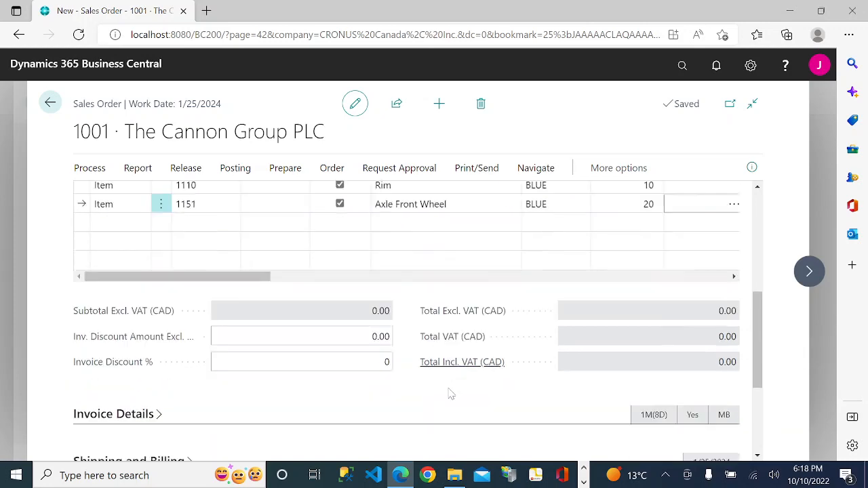
pyautogui.scroll(5, 443, 388)
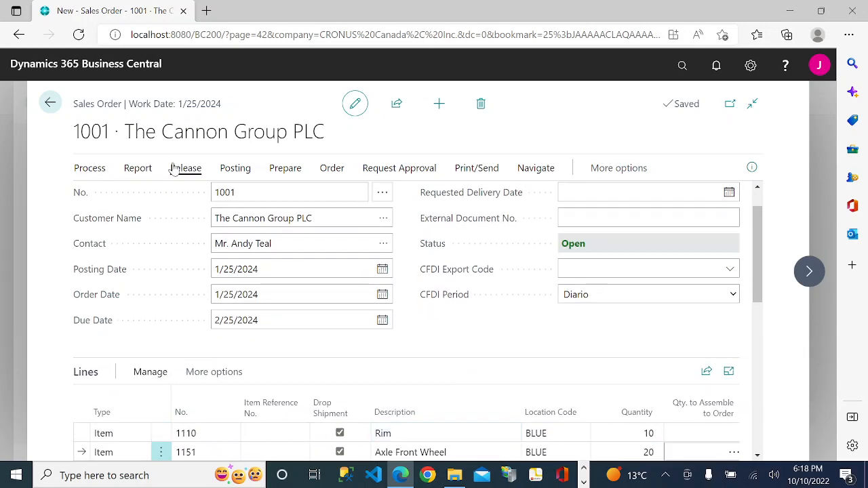
pyautogui.click(174, 170)
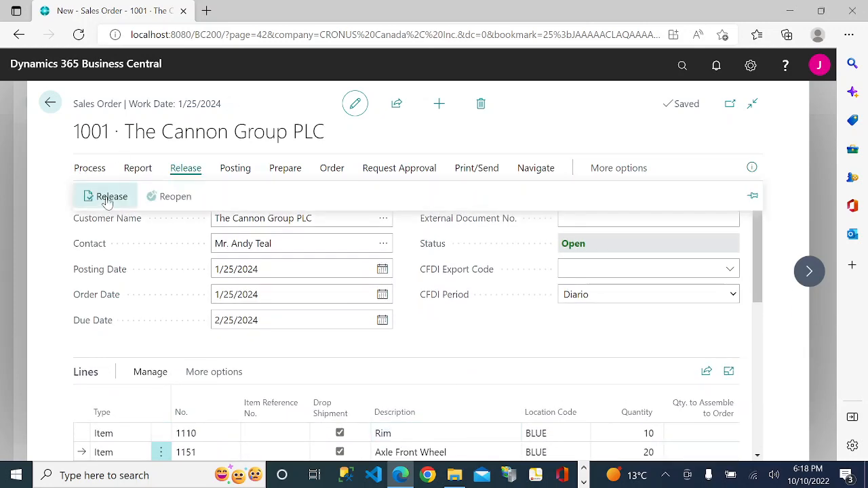
pyautogui.click(102, 197)
# Create a new purchase order for Custom Metals Incorporated, using the vendor number noted under item 1110 in Notepad
pyautogui.hotkey('alt', 'q')
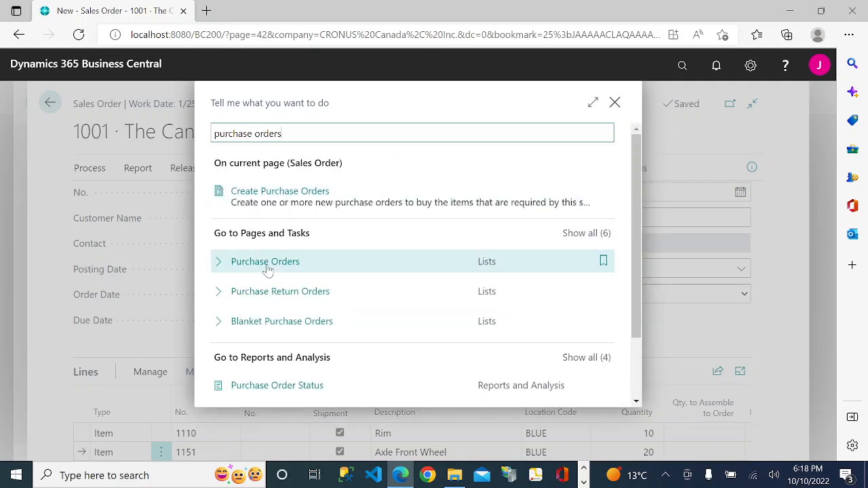
pyautogui.click(265, 263)
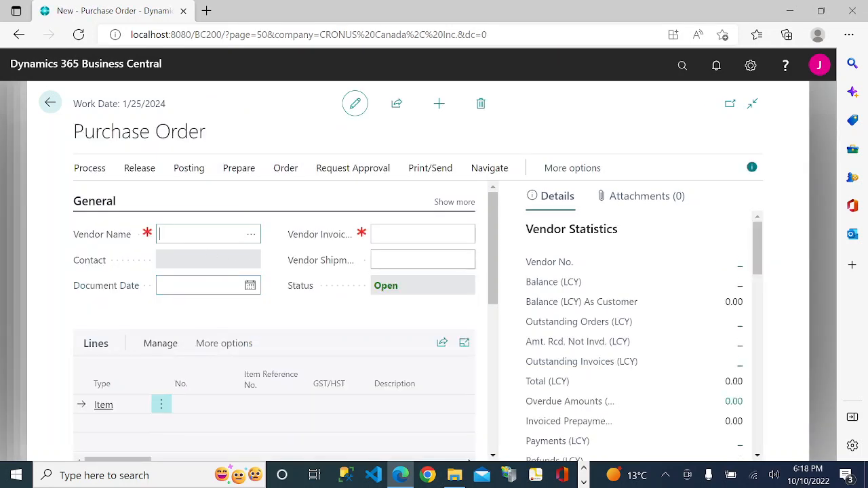
pyautogui.click(583, 481)
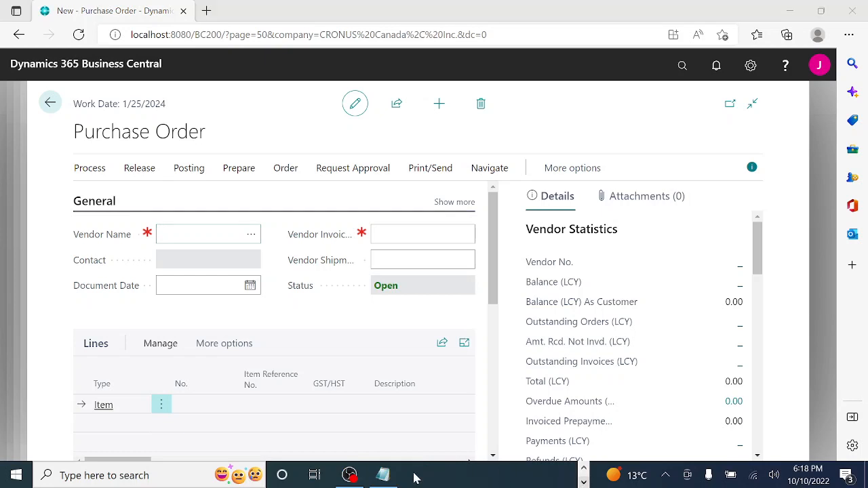
pyautogui.click(384, 475)
pyautogui.moveTo(402, 104); pyautogui.dragTo(356, 104)
pyautogui.hotkey('ctrl', 'c')
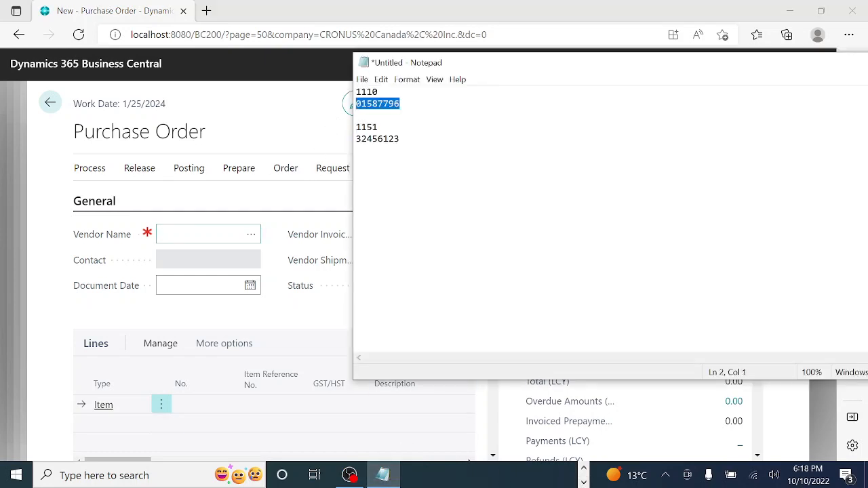
pyautogui.hotkey('alt', 'Tab')
pyautogui.hotkey('ctrl', 'v')
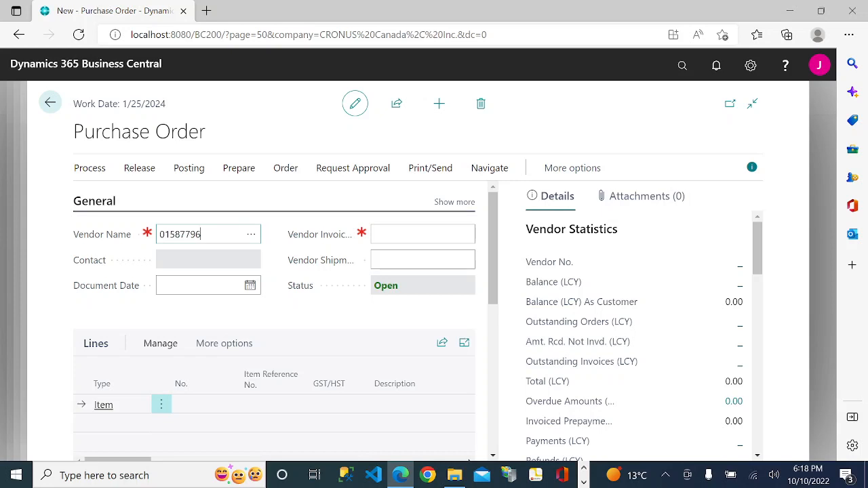
pyautogui.press('Tab')
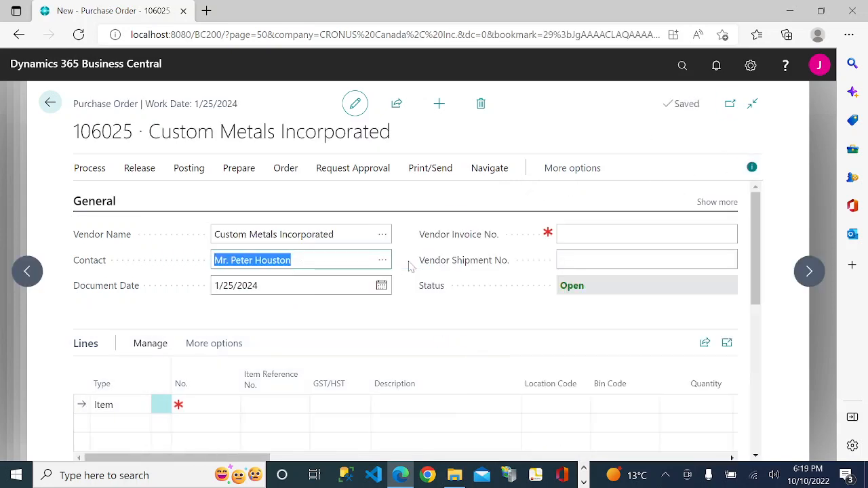
# In the purchase order's Shipping and Payment details, set Ship-to to Customer Address and enter the customer number
pyautogui.scroll(-6, 410, 268)
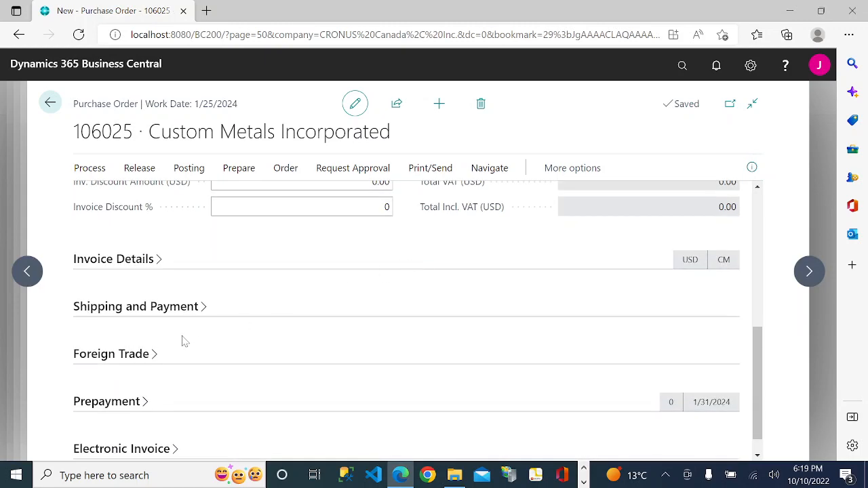
pyautogui.click(202, 311)
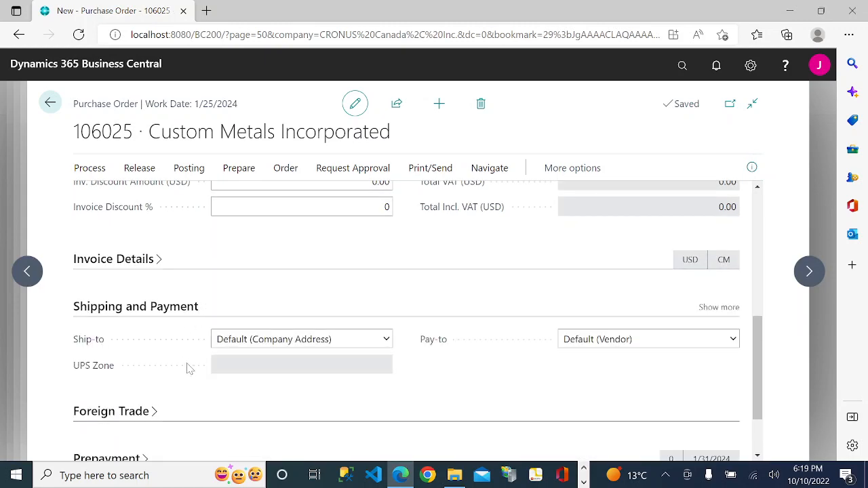
pyautogui.click(384, 343)
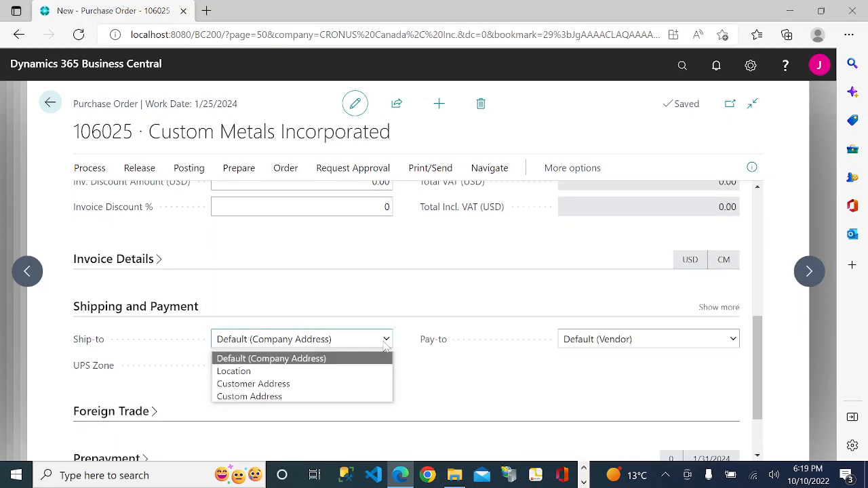
pyautogui.click(282, 388)
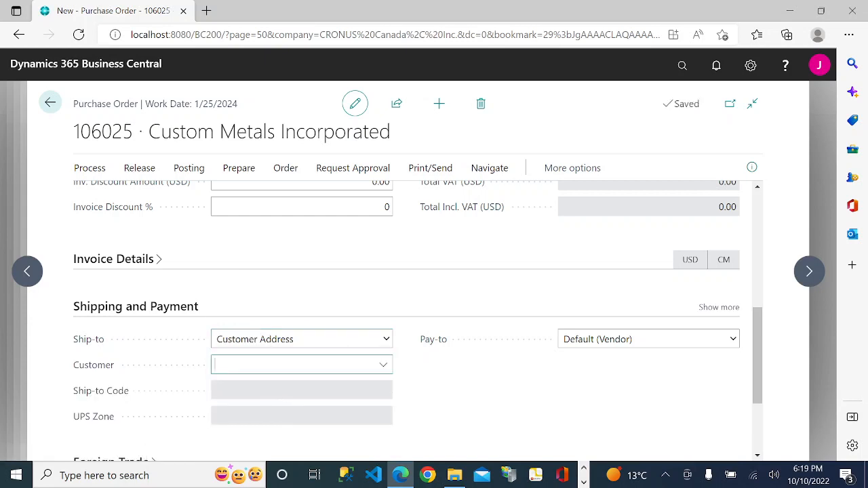
pyautogui.click(298, 364)
pyautogui.write('10000')
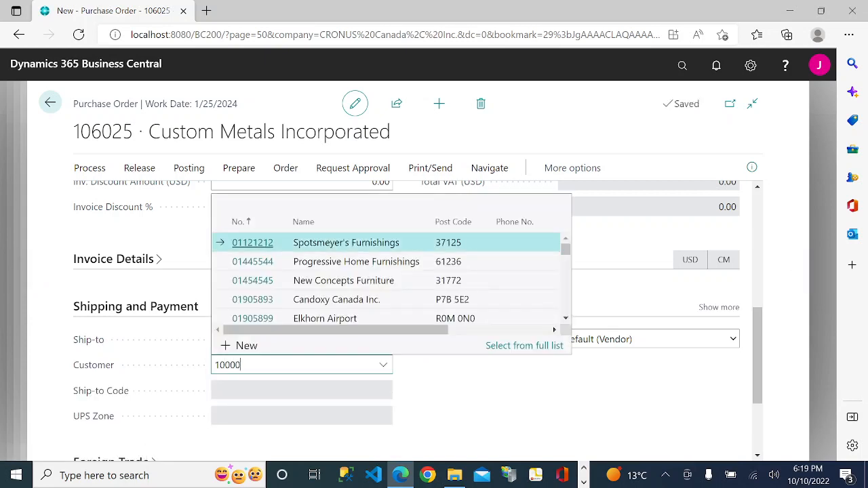
pyautogui.press('Tab')
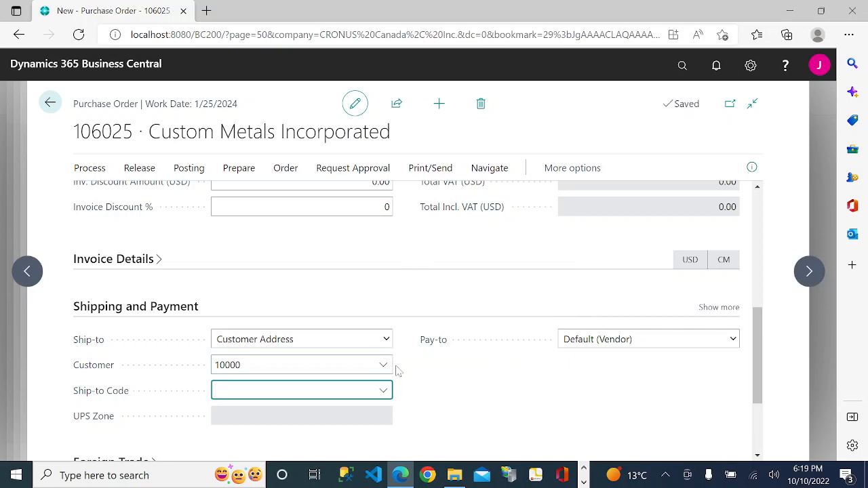
pyautogui.click(392, 300)
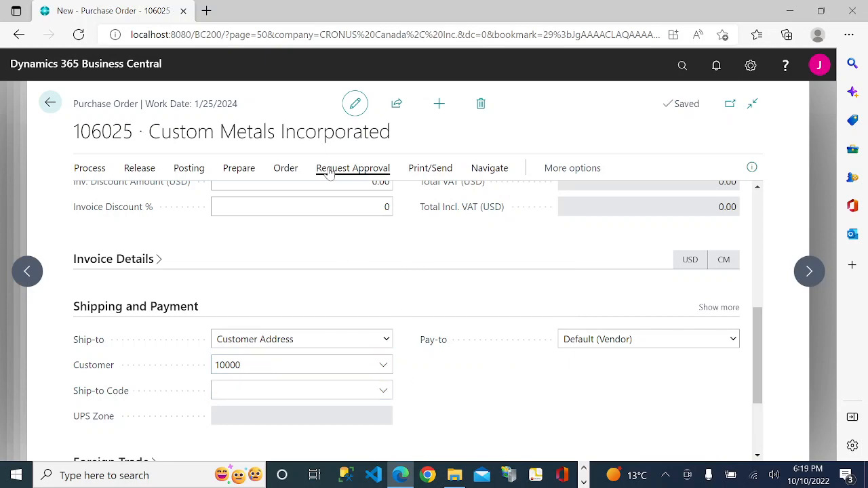
# Bring the drop shipment sales order into the purchase order with Get Sales Order
pyautogui.click(490, 170)
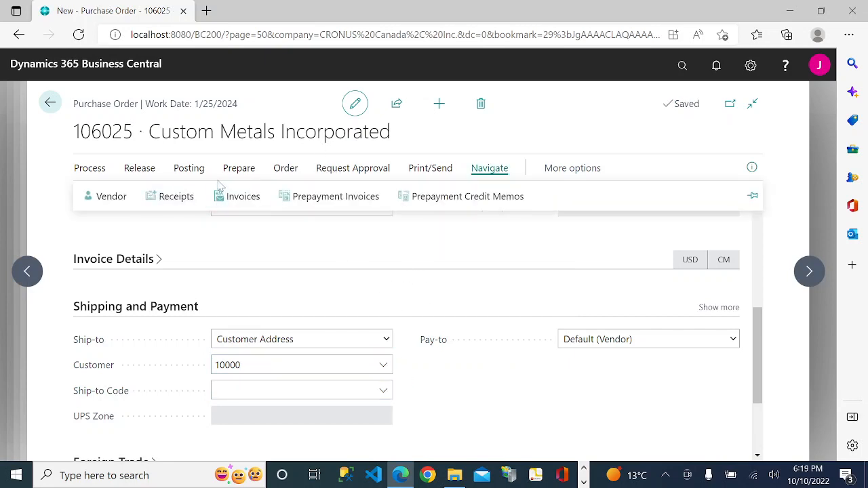
pyautogui.click(551, 171)
pyautogui.click(553, 171)
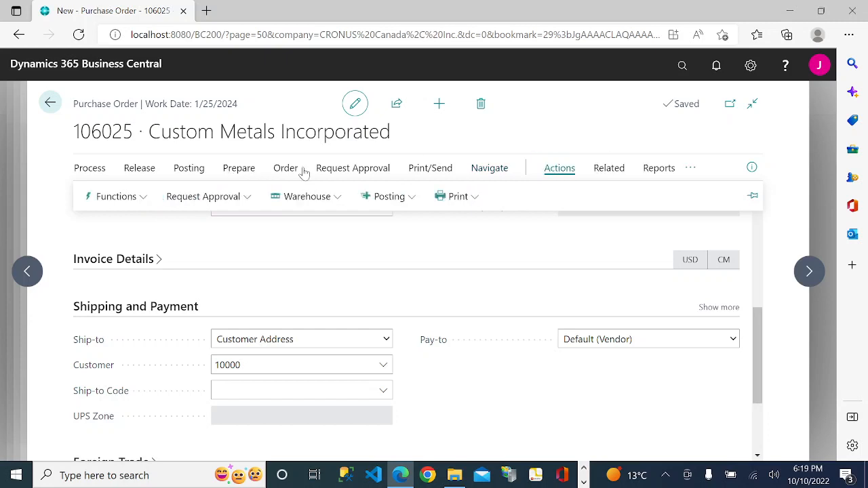
pyautogui.click(139, 198)
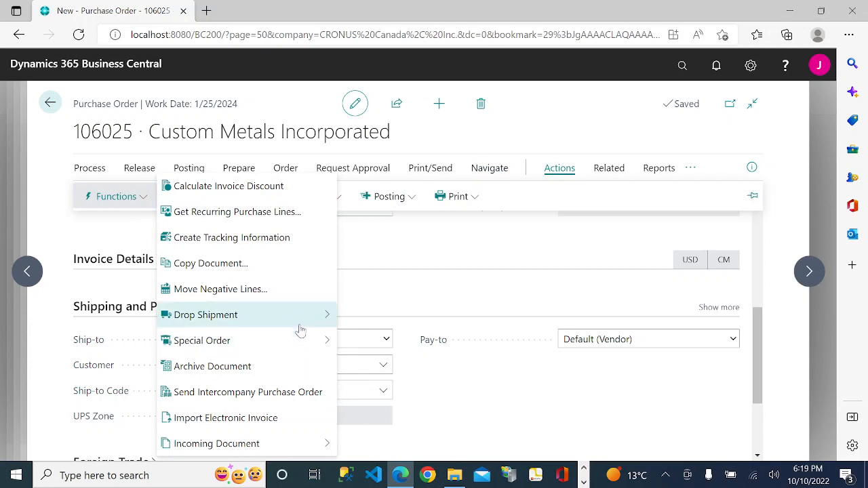
pyautogui.moveTo(316, 315)
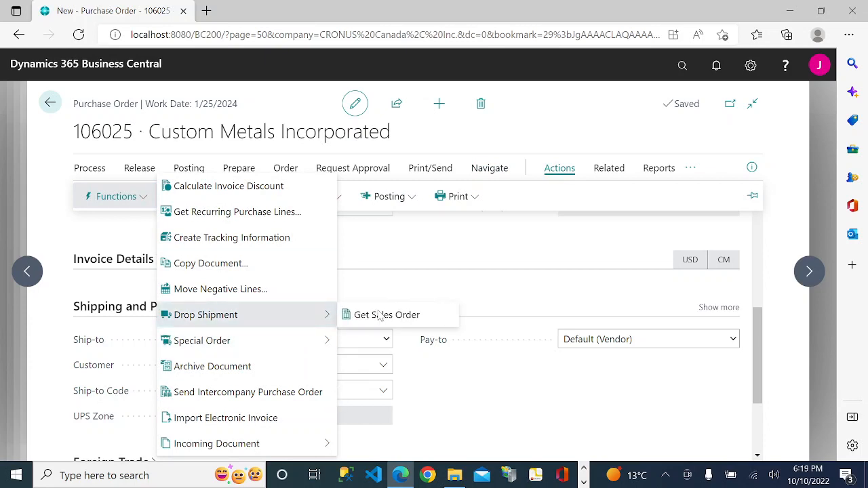
pyautogui.click(383, 315)
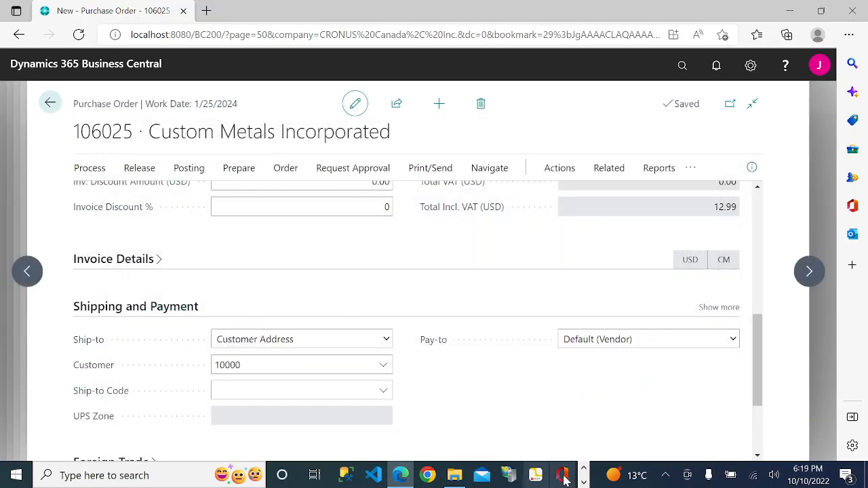
# Compare the purchase order's vendor, lines and shipping details with the item and vendor numbers noted in Notepad
pyautogui.click(584, 482)
pyautogui.click(383, 476)
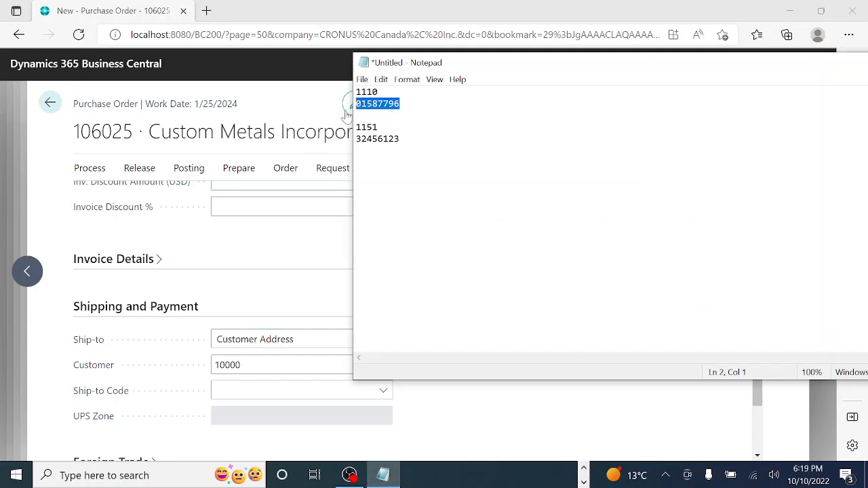
pyautogui.click(249, 246)
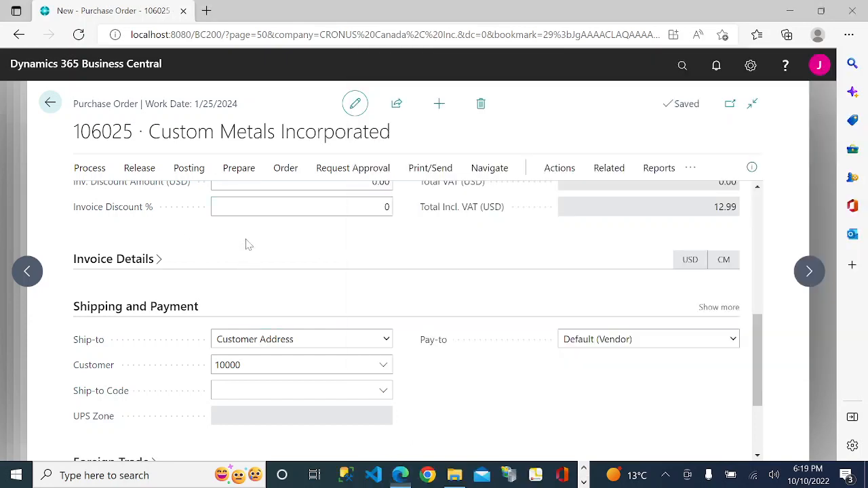
pyautogui.scroll(3, 319, 248)
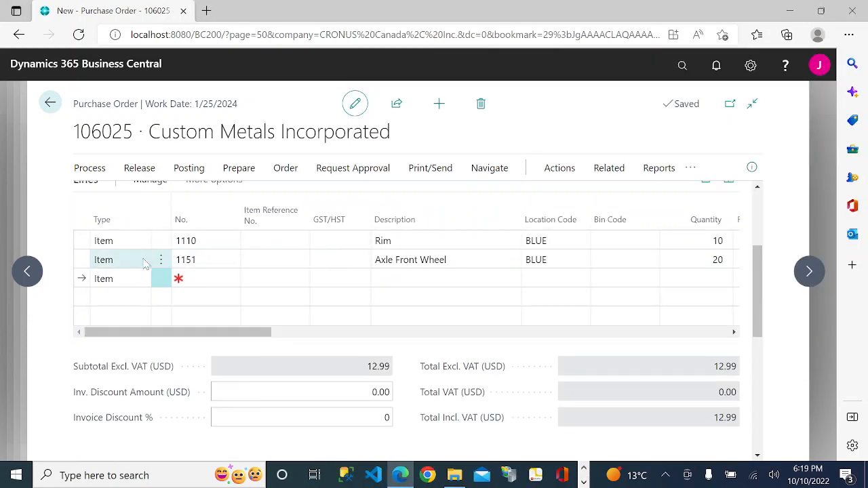
pyautogui.click(128, 263)
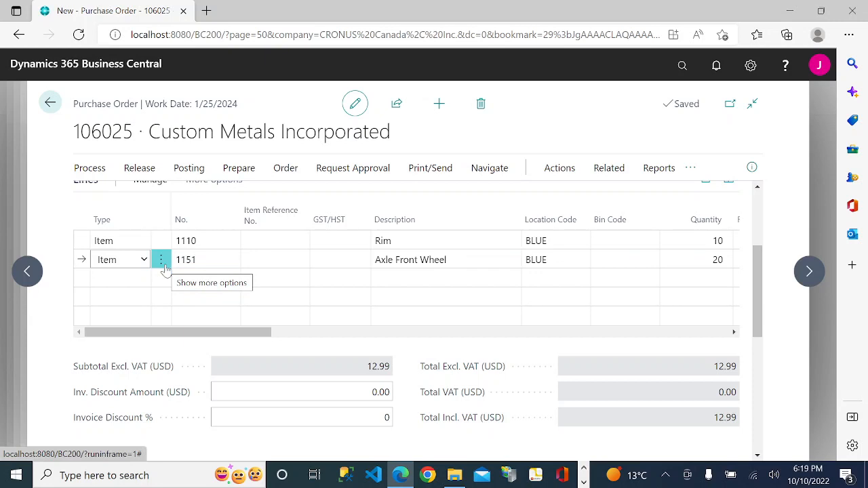
pyautogui.scroll(3, 329, 249)
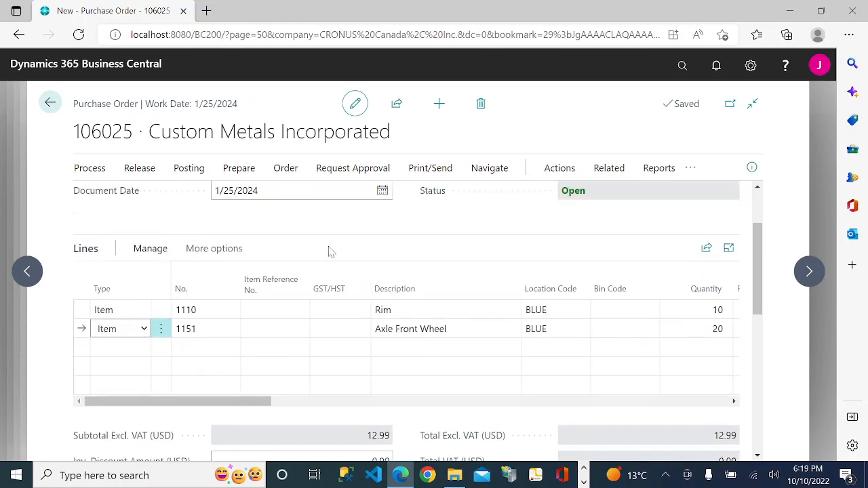
pyautogui.scroll(-6, 333, 285)
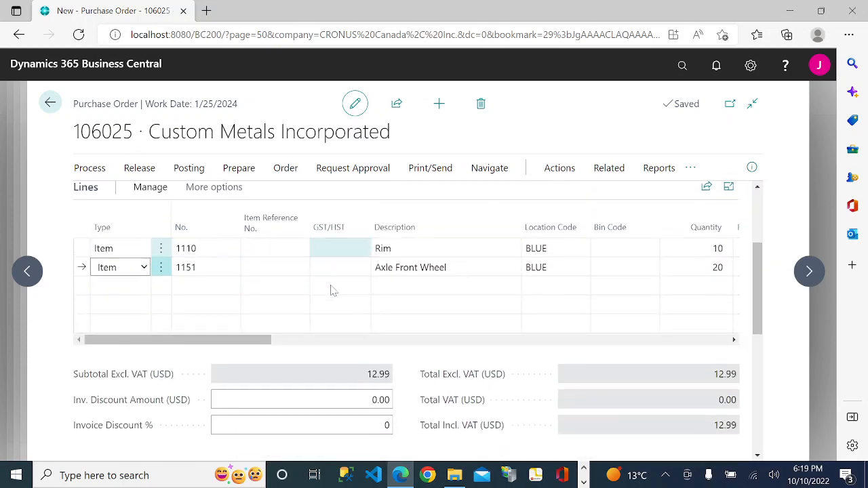
pyautogui.scroll(5, 341, 307)
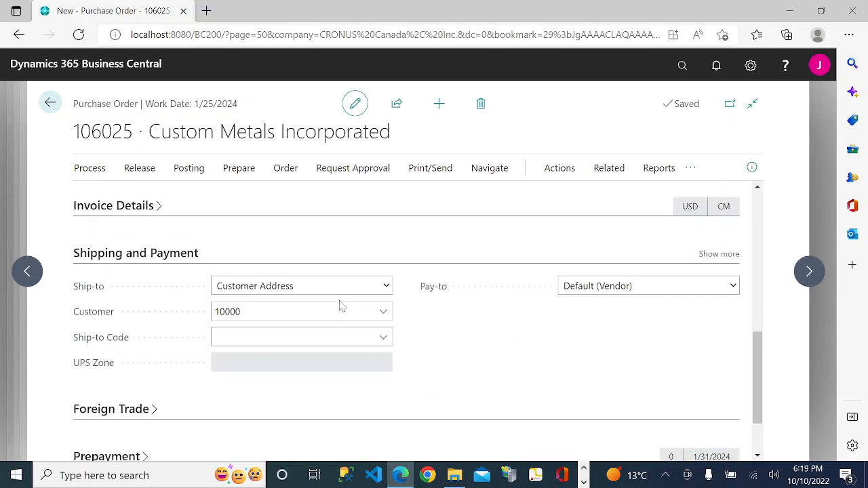
pyautogui.scroll(3, 340, 307)
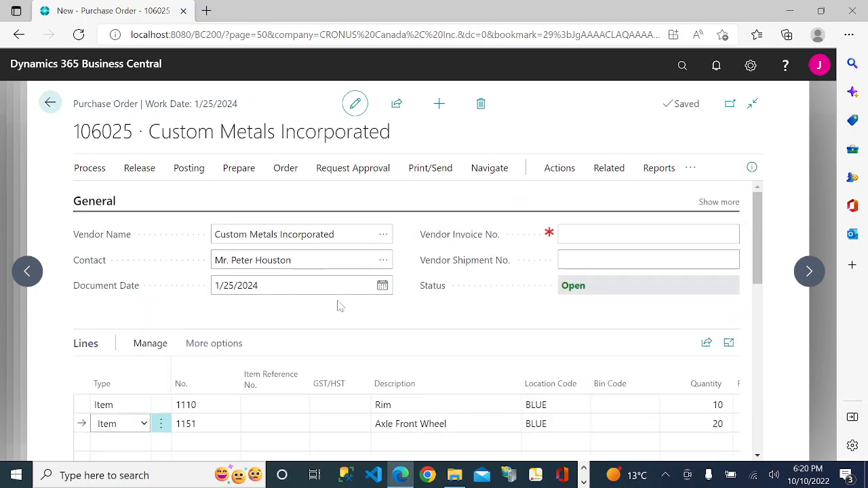
pyautogui.scroll(-2, 340, 307)
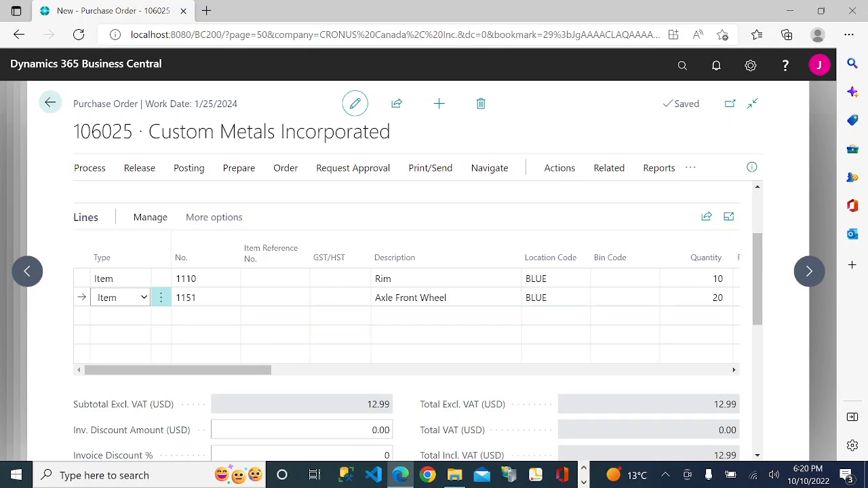
# Check the line quantities to receive and post the Custom Metals Incorporated purchase order with the Receive option only
pyautogui.click(185, 170)
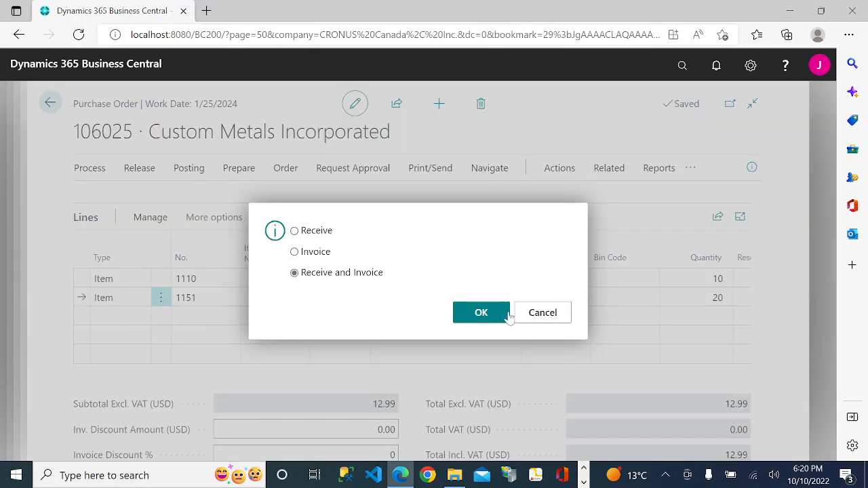
pyautogui.click(528, 324)
pyautogui.moveTo(212, 373); pyautogui.dragTo(451, 374)
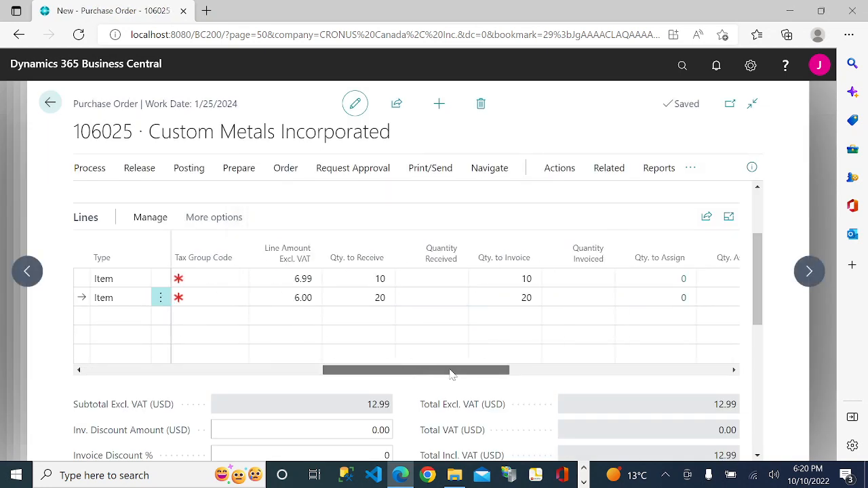
pyautogui.click(179, 170)
pyautogui.click(114, 202)
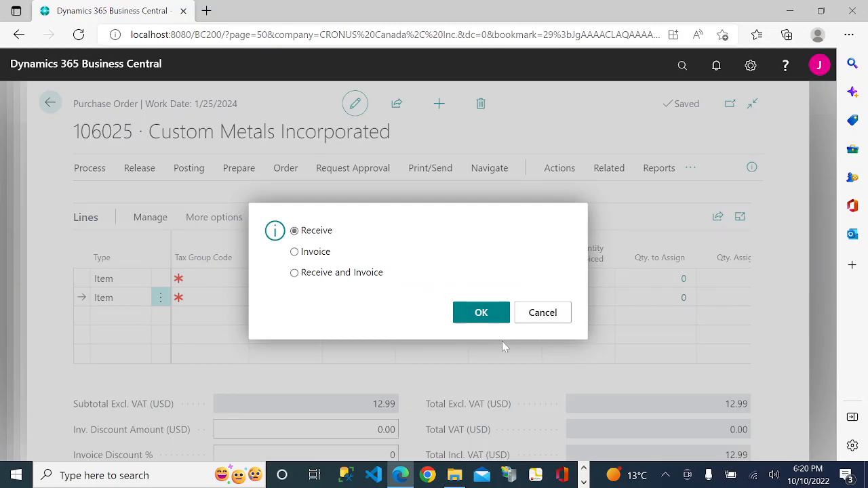
pyautogui.click(481, 323)
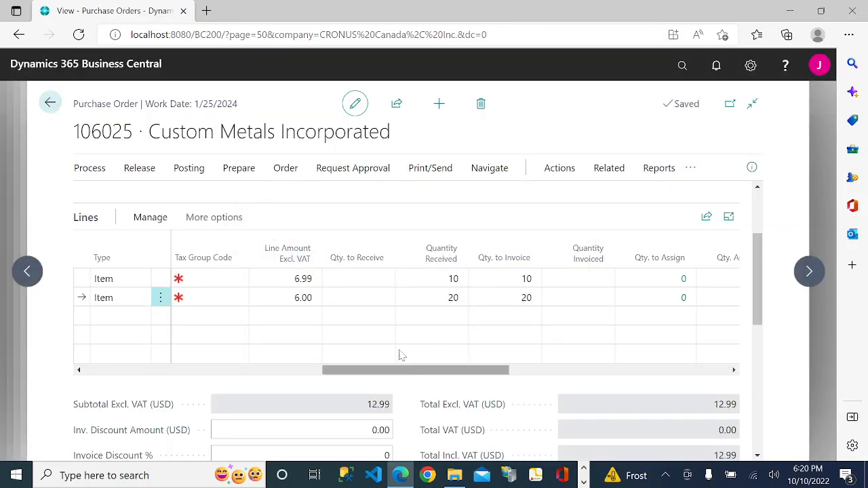
# Return to the original sales order for The Cannon Group PLC and examine the shipped quantities of its two lines
pyautogui.press('Escape')
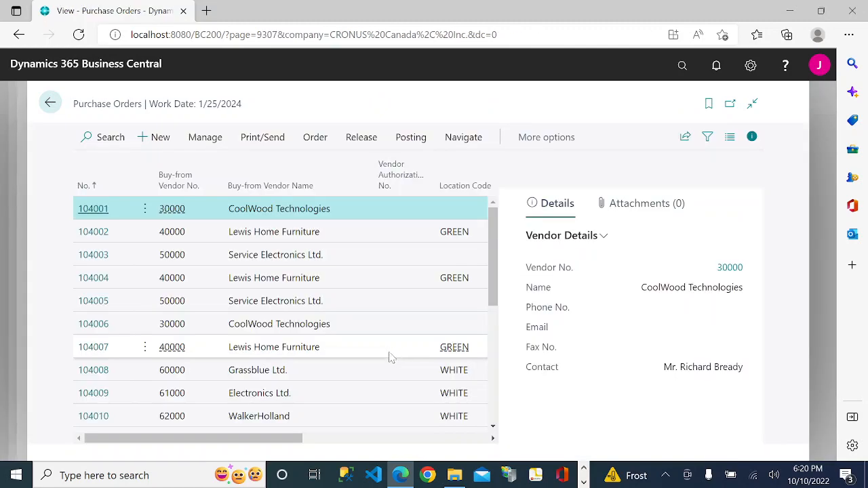
pyautogui.click(49, 102)
pyautogui.scroll(-3, 366, 373)
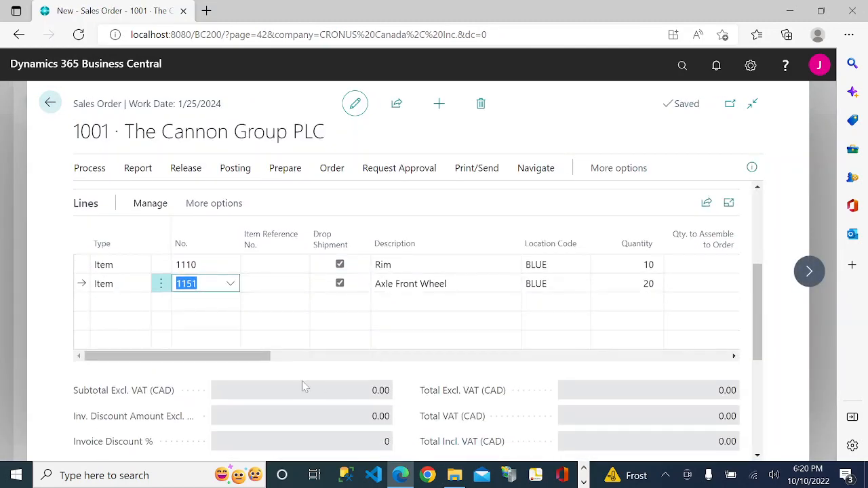
pyautogui.moveTo(258, 360); pyautogui.dragTo(492, 362)
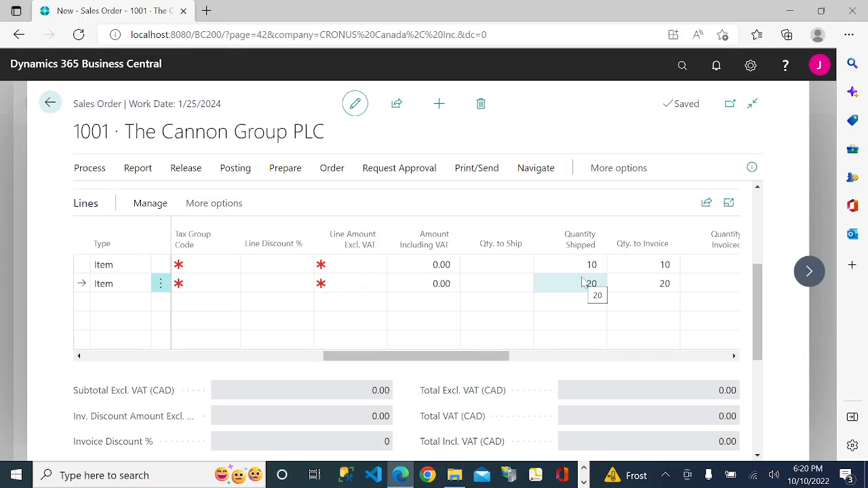
# Create another new sales order for The Cannon Group PLC by entering its customer number
pyautogui.click(50, 103)
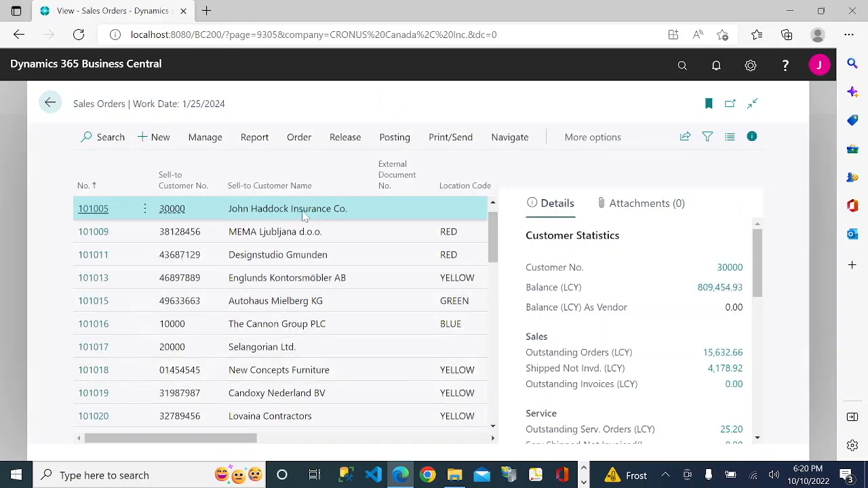
pyautogui.click(162, 138)
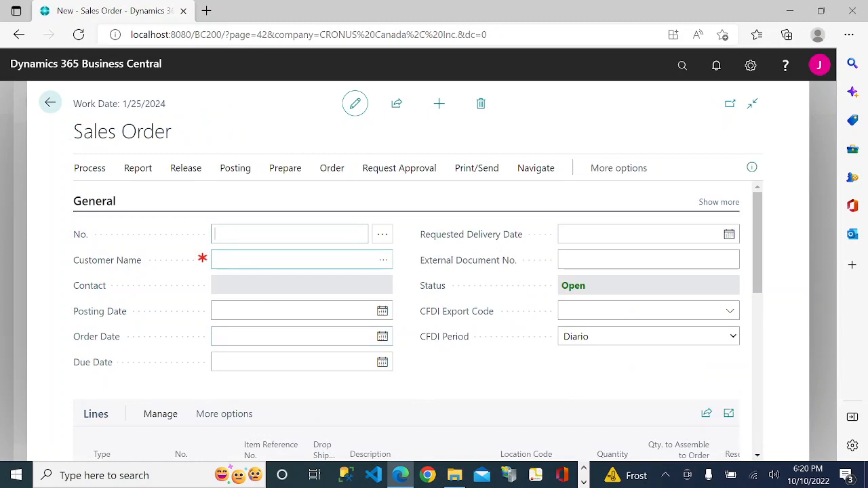
pyautogui.write('1000')
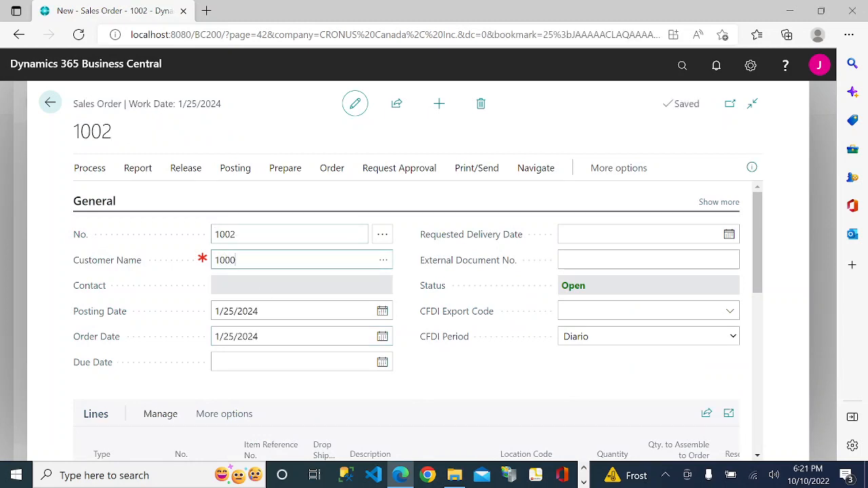
pyautogui.write('0')
pyautogui.press('Tab')
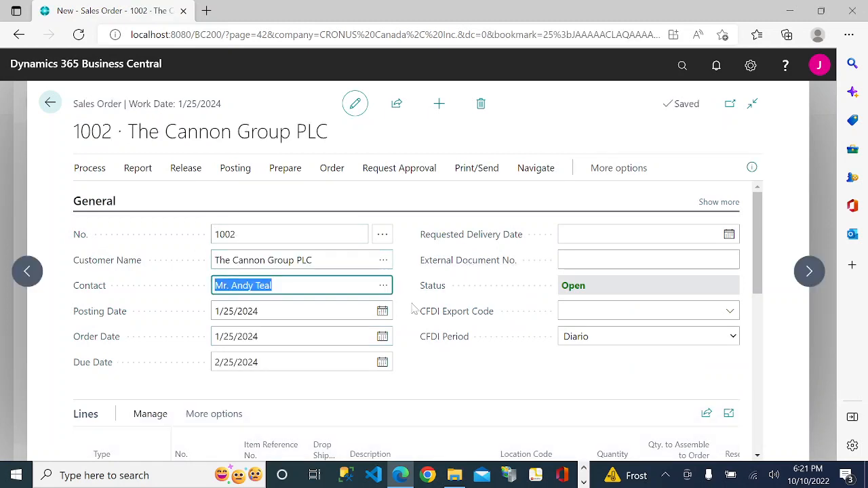
# Add item 1110 as the first sales line, copying its number from Notepad
pyautogui.scroll(-2, 414, 309)
pyautogui.click(201, 349)
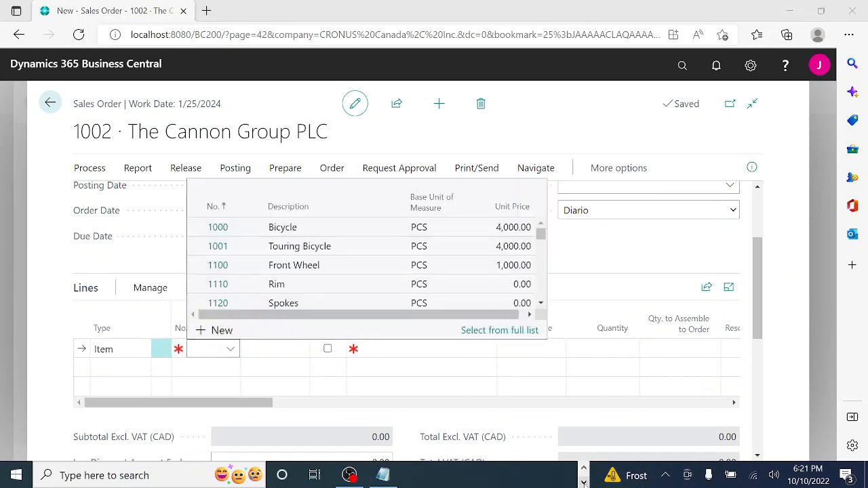
pyautogui.click(383, 476)
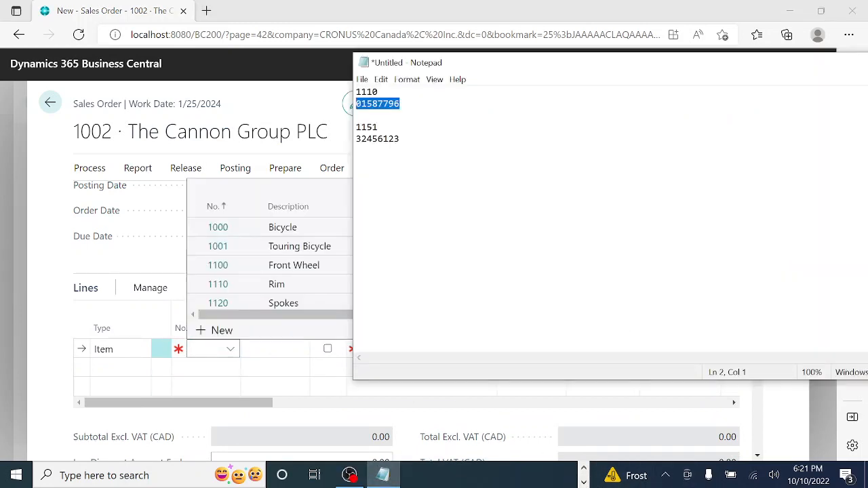
pyautogui.moveTo(373, 92); pyautogui.dragTo(356, 92)
pyautogui.hotkey('ctrl', 'c')
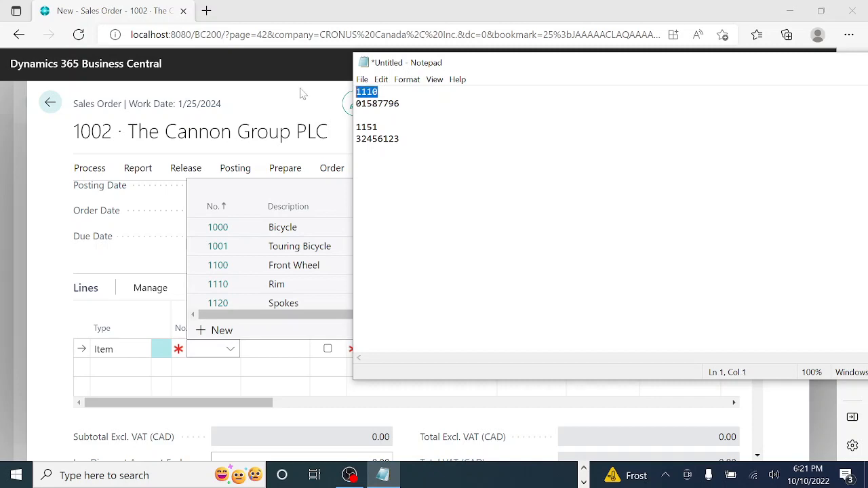
pyautogui.click(226, 352)
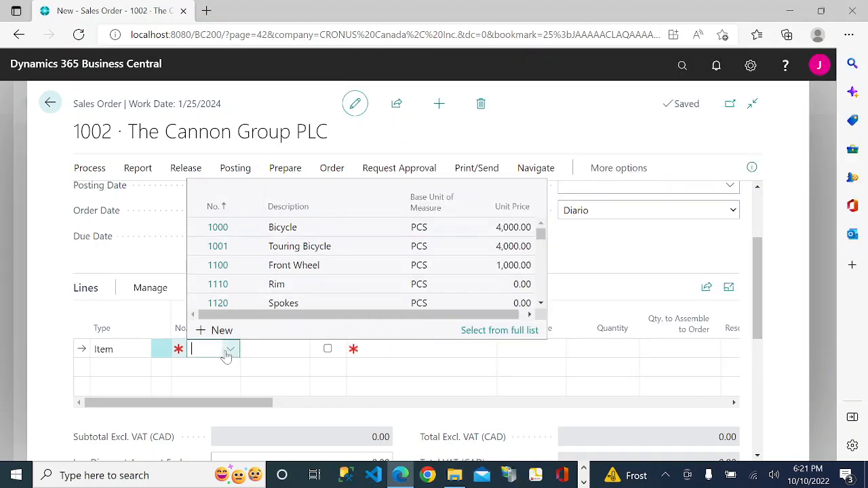
pyautogui.hotkey('ctrl', 'v')
pyautogui.press('Tab')
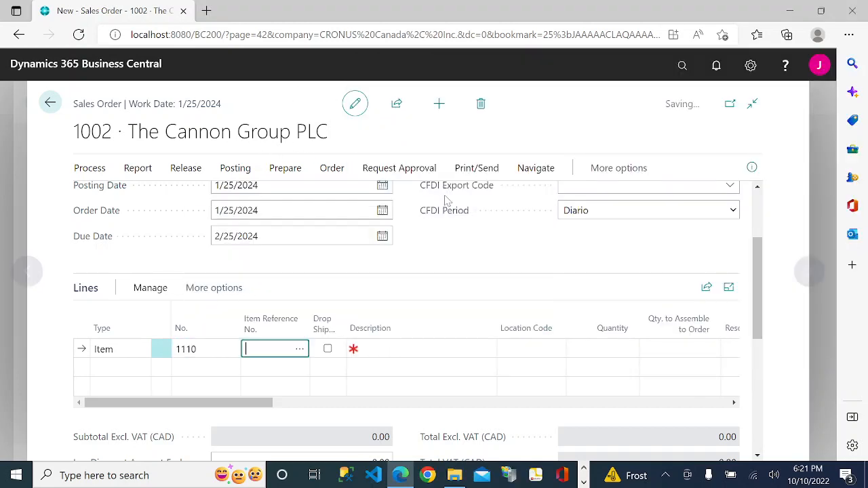
# Add item 1151 as the second sales line, copying its number from Notepad
pyautogui.click(134, 371)
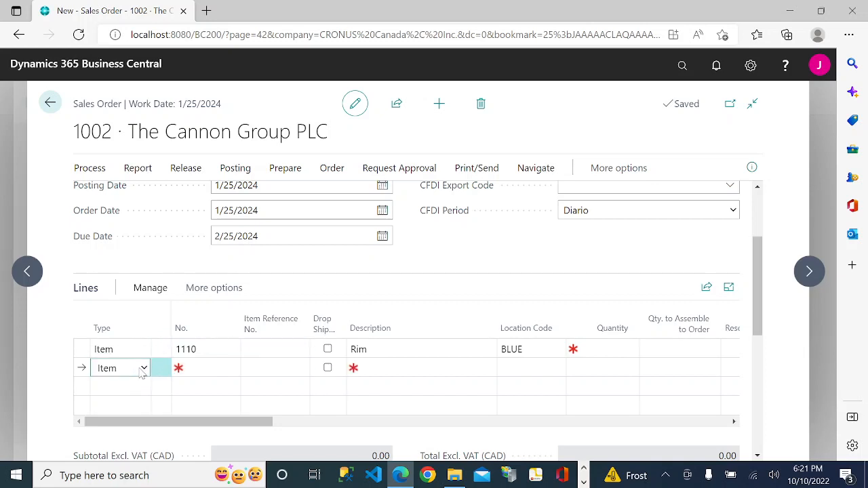
pyautogui.click(143, 369)
pyautogui.click(212, 369)
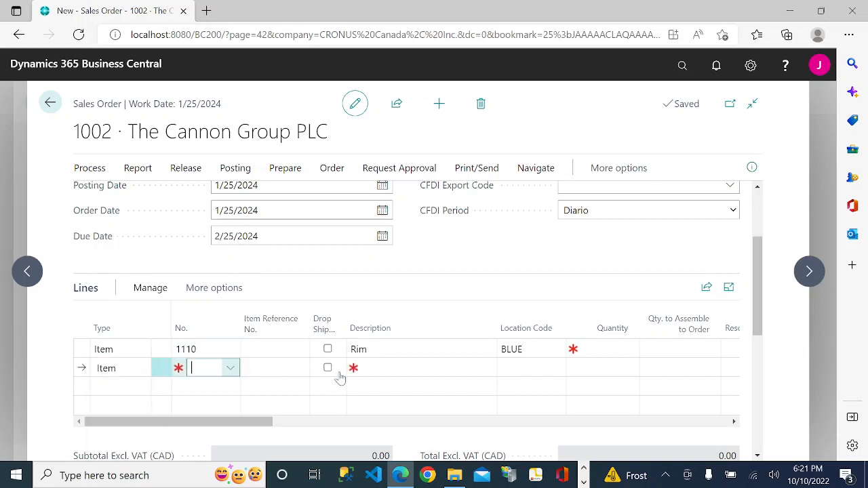
pyautogui.click(584, 482)
pyautogui.click(382, 479)
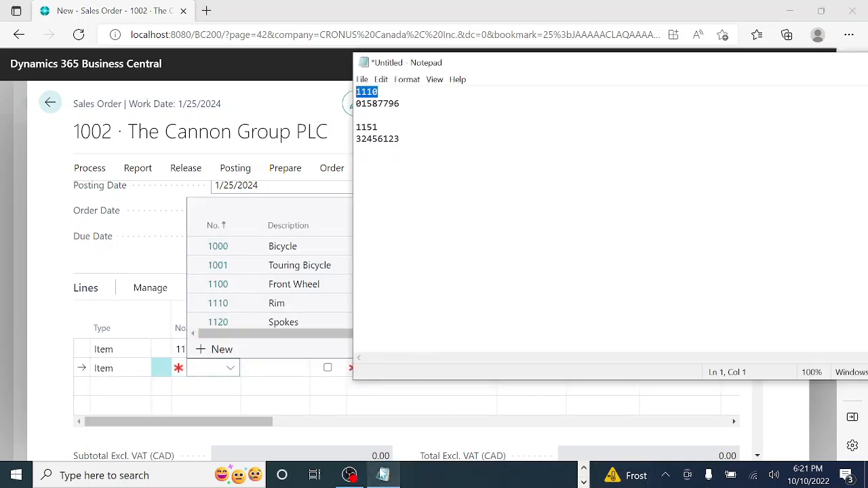
pyautogui.press('Down')
pyautogui.press('Down')
pyautogui.press('Down')
pyautogui.hotkey('shift', 'End')
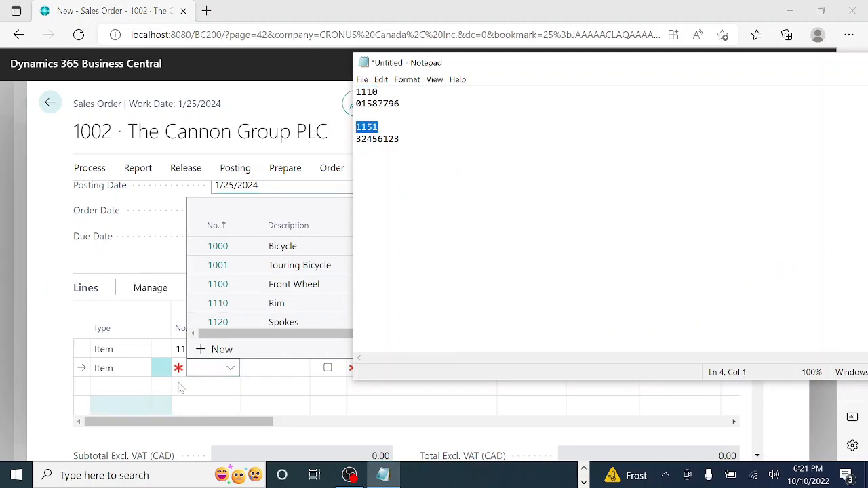
pyautogui.hotkey('alt', 'Tab')
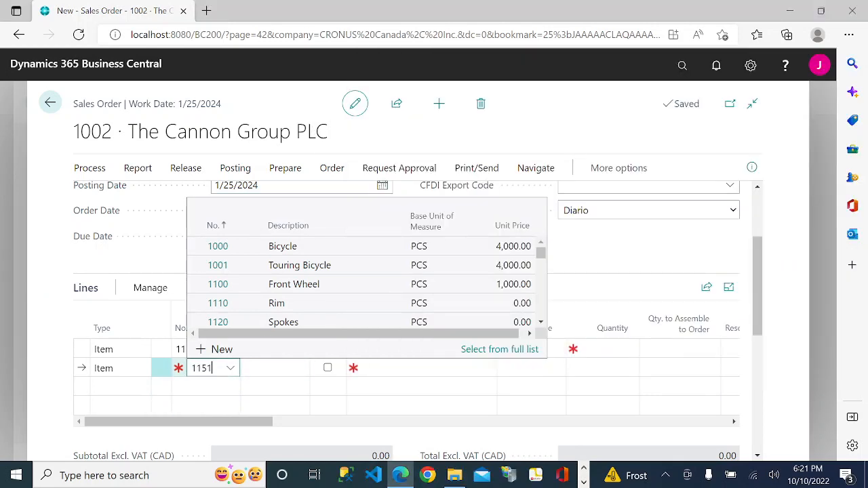
pyautogui.press('Tab')
# Mark both sales lines as Drop Shipment and set the quantities to 10 for item 1110 and 20 for item 1151
pyautogui.click(327, 367)
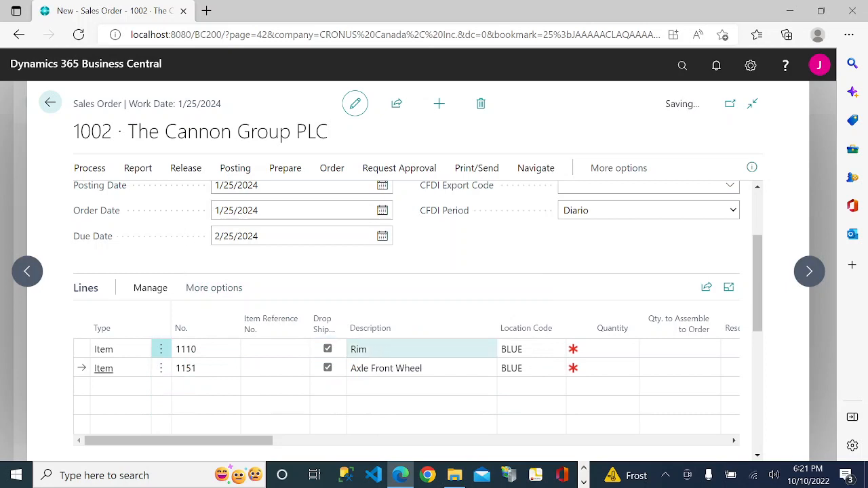
pyautogui.click(610, 349)
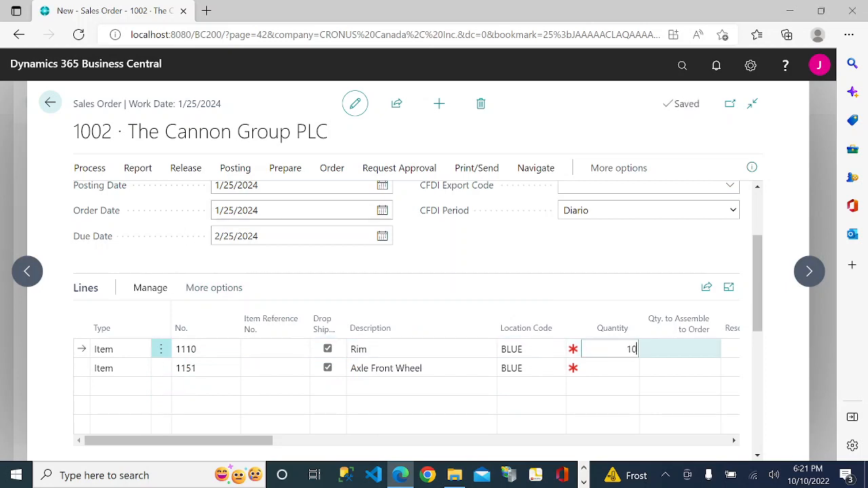
pyautogui.press('Tab')
pyautogui.click(629, 370)
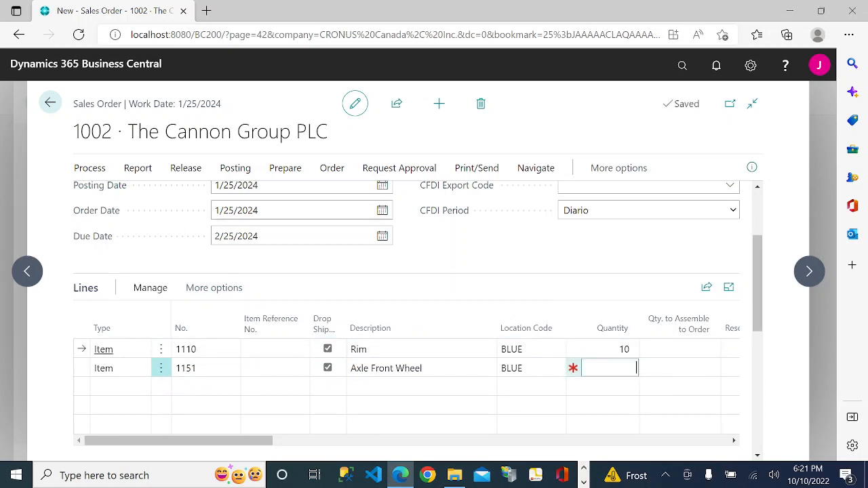
pyautogui.press('Tab')
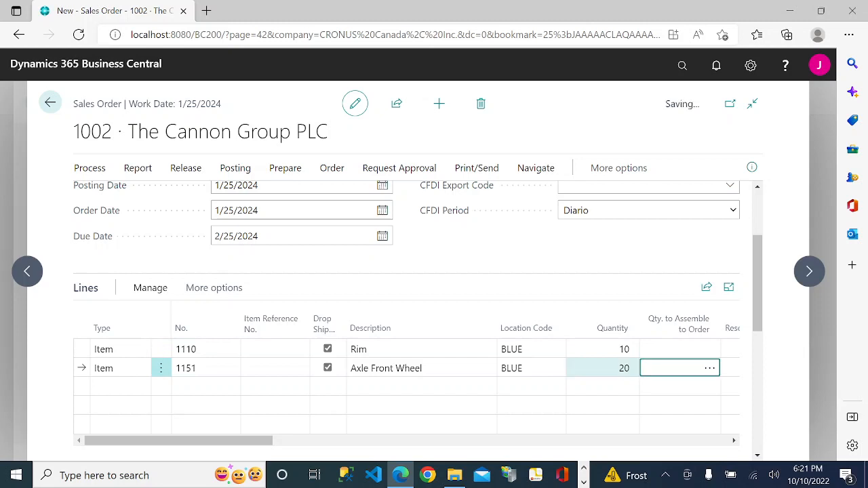
pyautogui.click(173, 175)
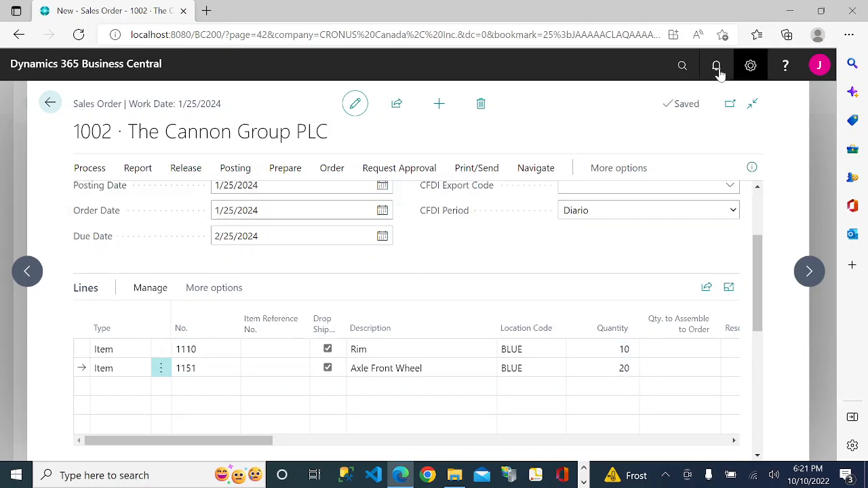
# Open the Requisition Worksheets and get the drop shipment sales order lines, retrieving dimensions from Item
pyautogui.click(684, 68)
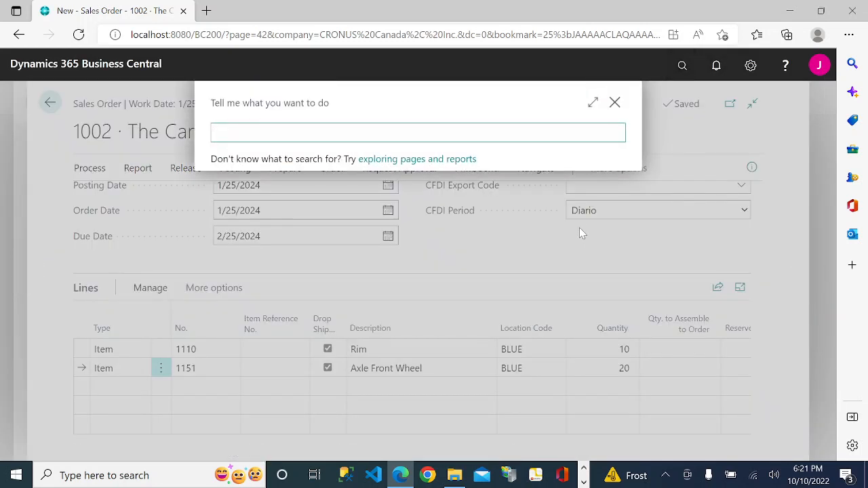
pyautogui.write('requisition work')
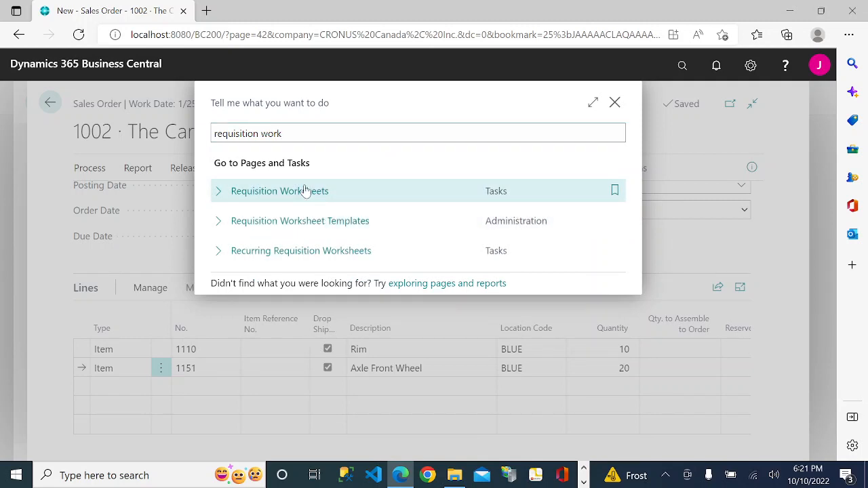
pyautogui.click(304, 192)
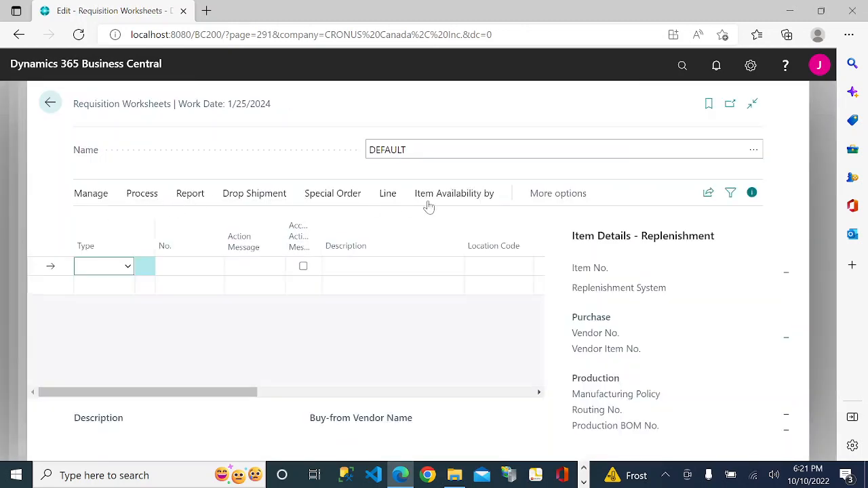
pyautogui.click(265, 201)
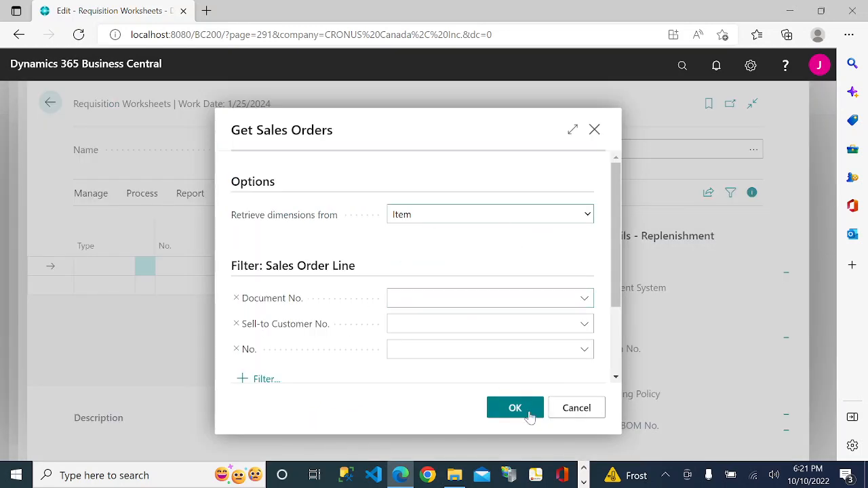
pyautogui.click(519, 411)
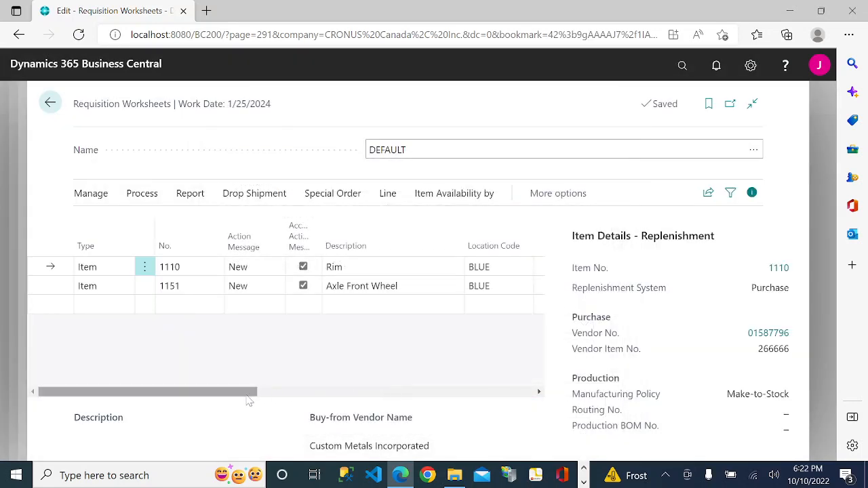
# Hide the worksheet's item details pane, review the columns of both requisition lines, and widen the Accept Action Message column
pyautogui.moveTo(251, 398); pyautogui.dragTo(533, 415)
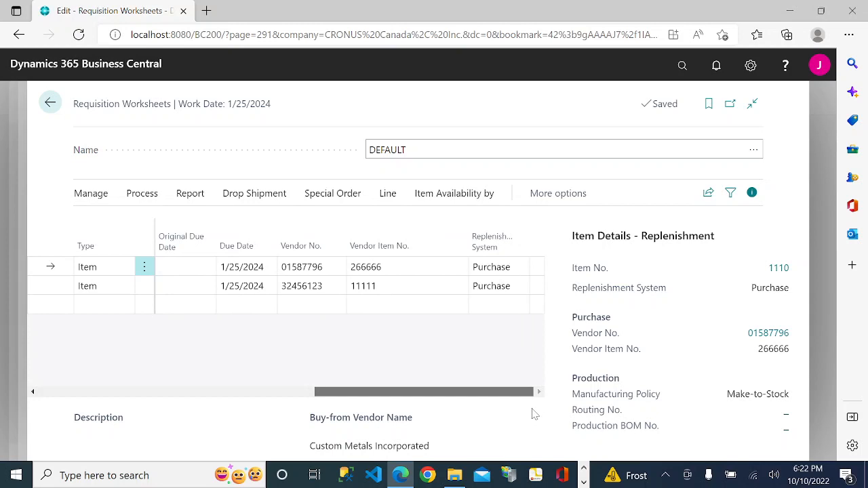
pyautogui.click(751, 193)
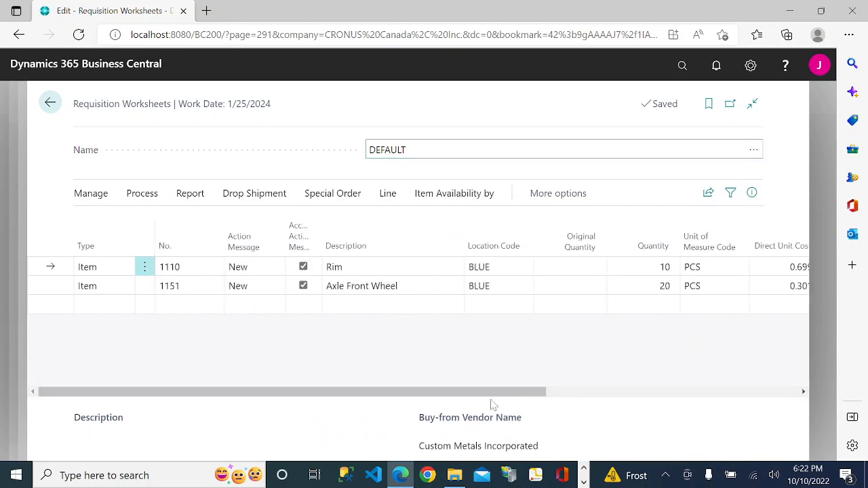
pyautogui.moveTo(475, 394); pyautogui.dragTo(224, 394)
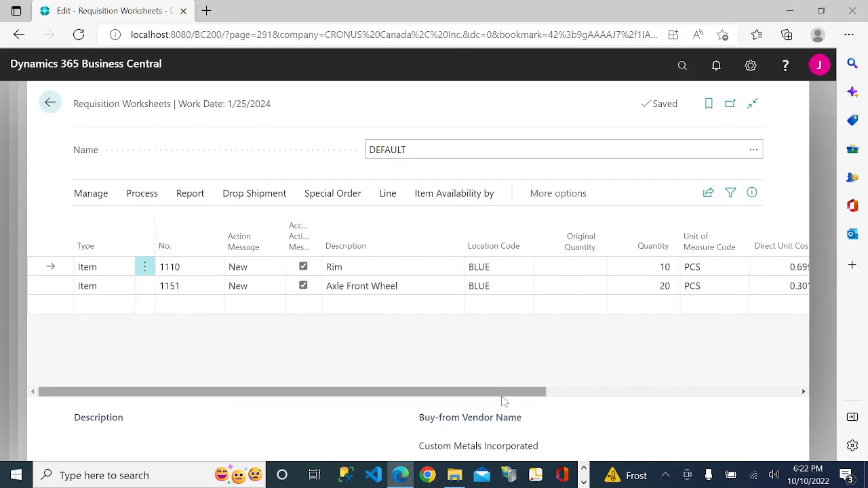
pyautogui.moveTo(504, 400); pyautogui.dragTo(758, 387)
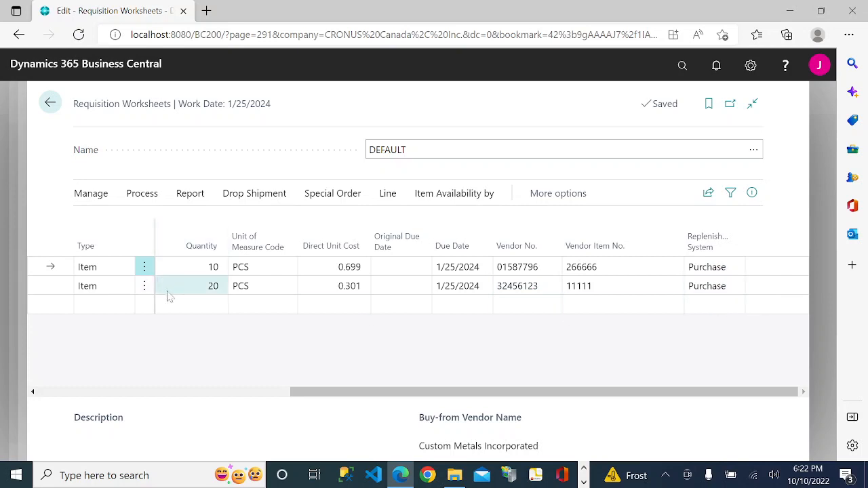
pyautogui.moveTo(335, 390); pyautogui.dragTo(9, 381)
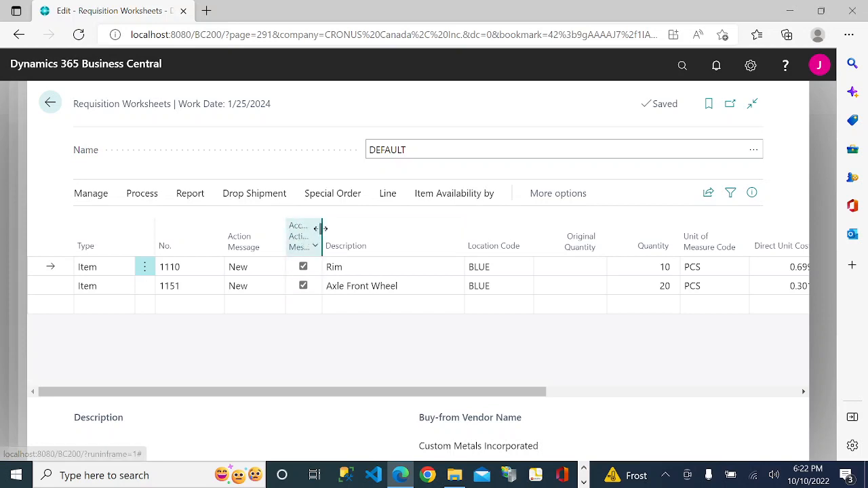
pyautogui.moveTo(322, 228); pyautogui.dragTo(382, 228)
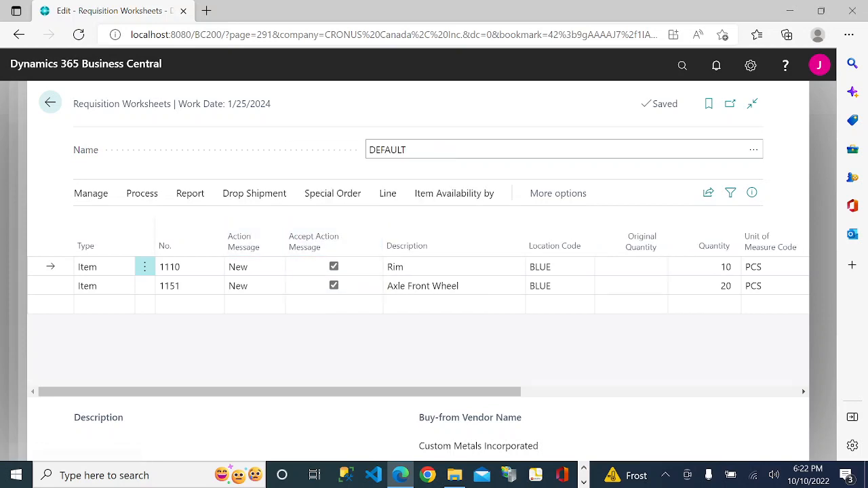
# Carry out the action messages for both requisition lines without printing orders, and return to the sales order
pyautogui.click(140, 196)
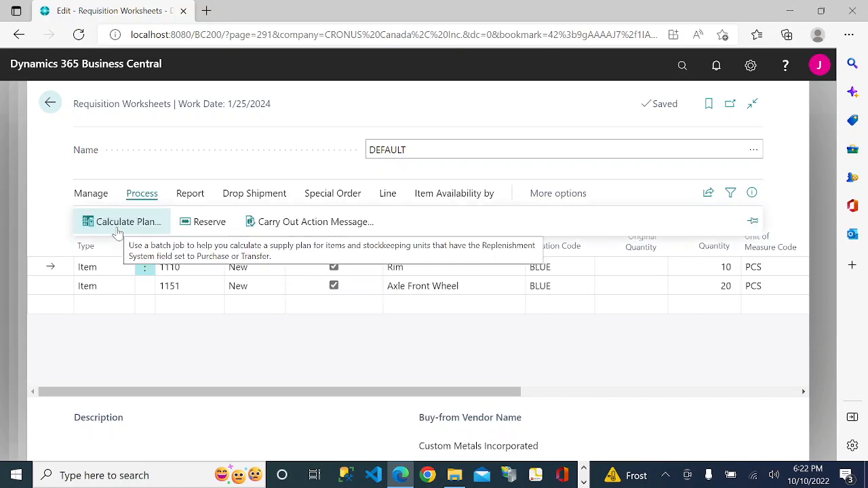
pyautogui.click(92, 196)
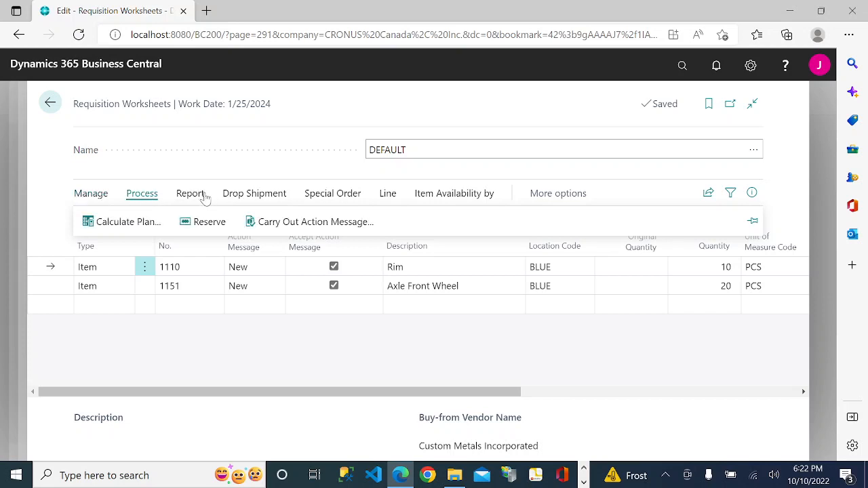
pyautogui.click(313, 229)
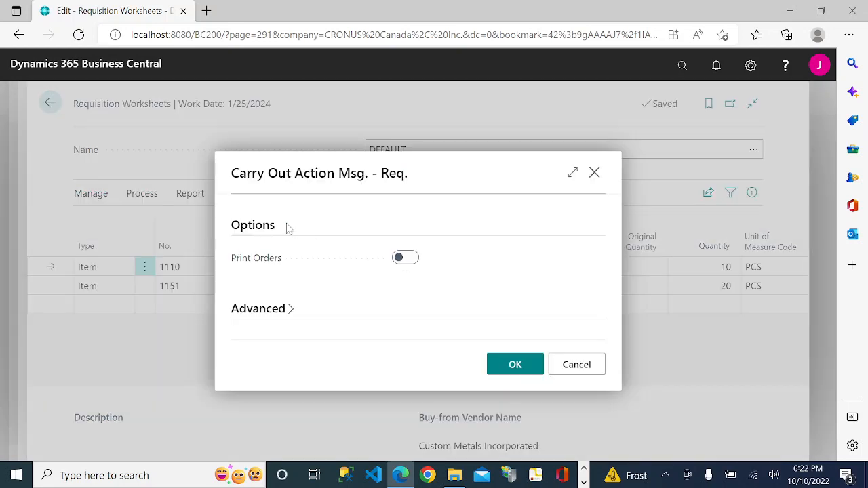
pyautogui.click(491, 364)
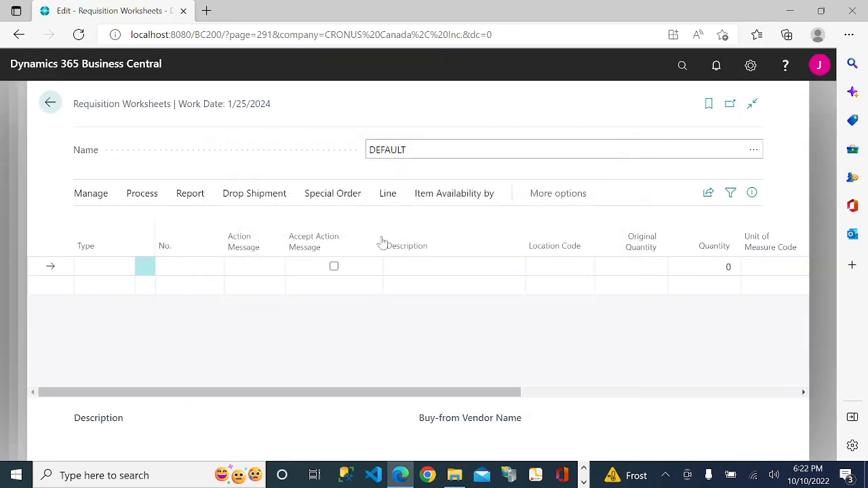
pyautogui.click(59, 108)
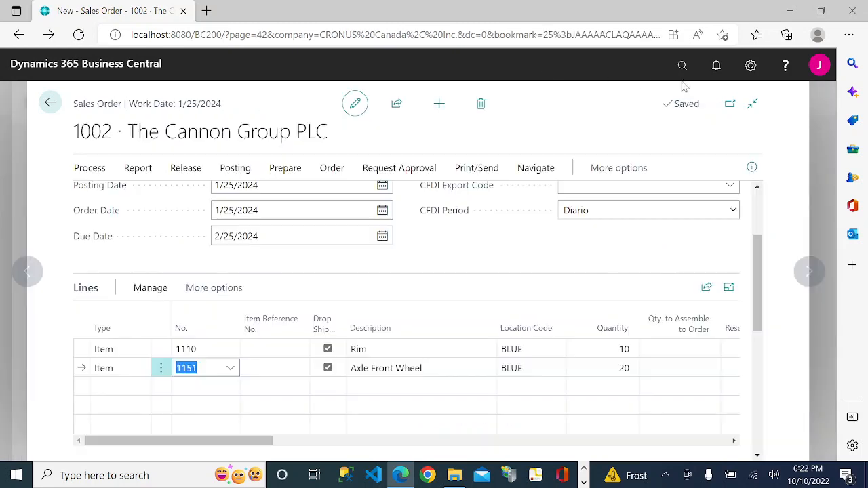
# Open the Purchase Orders list, hide its details pane, and check the orders sorted by No. in descending and ascending order
pyautogui.hotkey('alt', 'q')
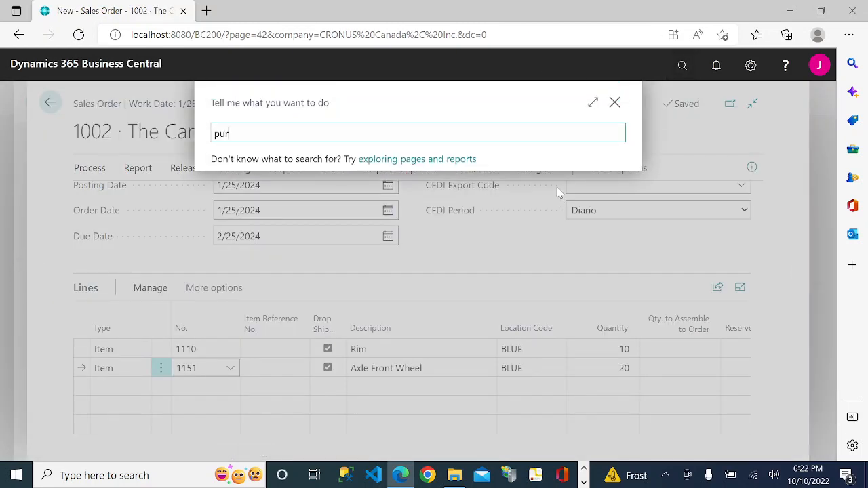
pyautogui.write('purchase orders')
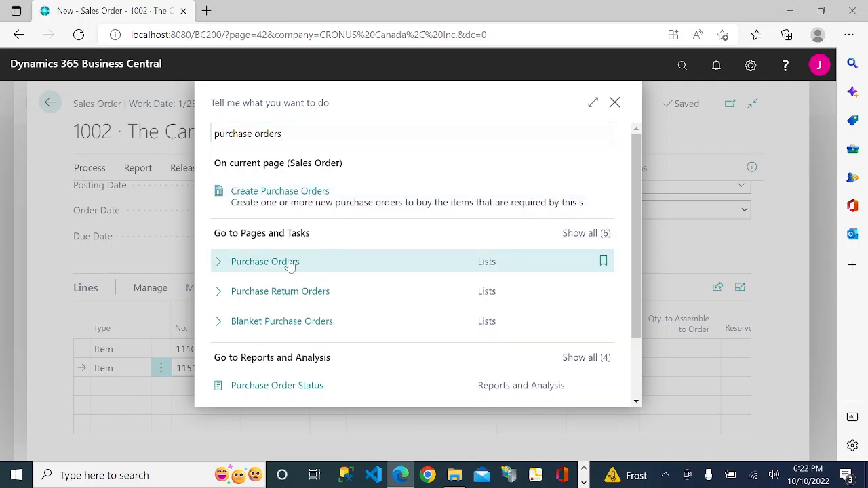
pyautogui.click(290, 266)
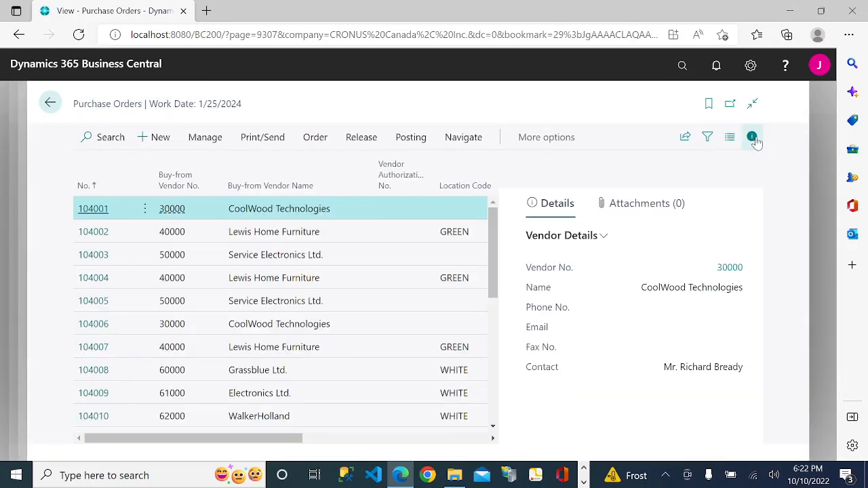
pyautogui.click(753, 138)
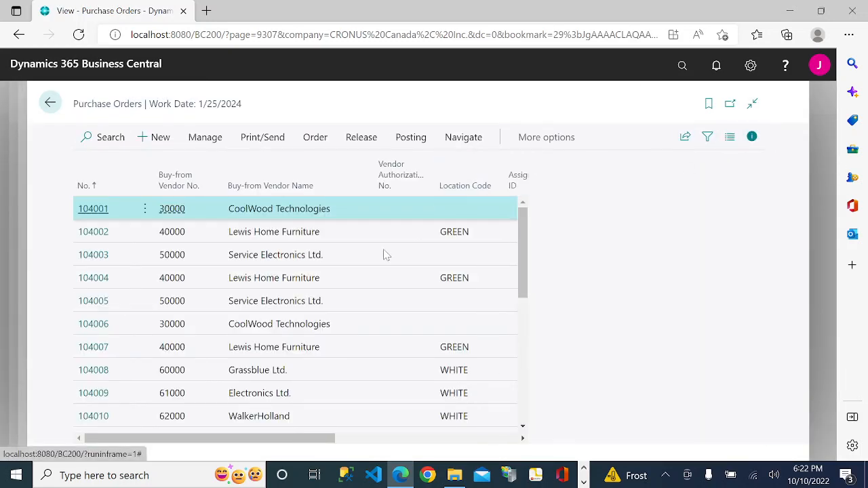
pyautogui.click(82, 187)
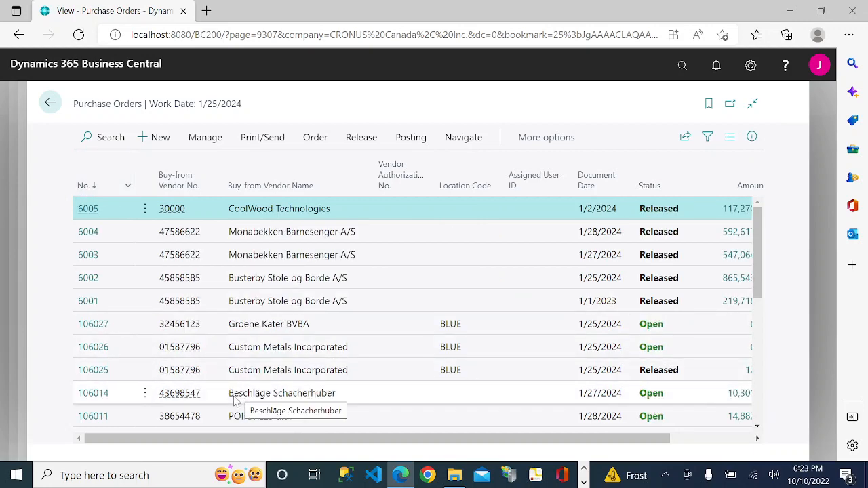
pyautogui.click(83, 188)
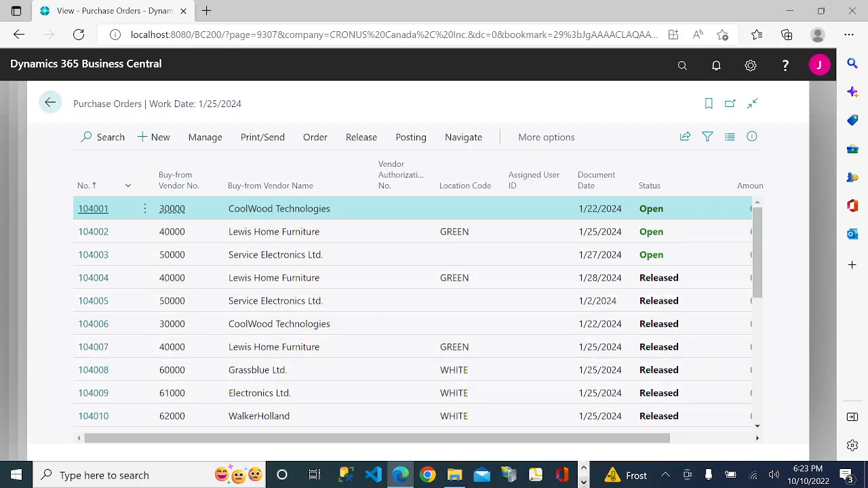
# Search the Purchase Orders list by the vendor number of item 1110, copied from Notepad
pyautogui.click(583, 482)
pyautogui.click(393, 477)
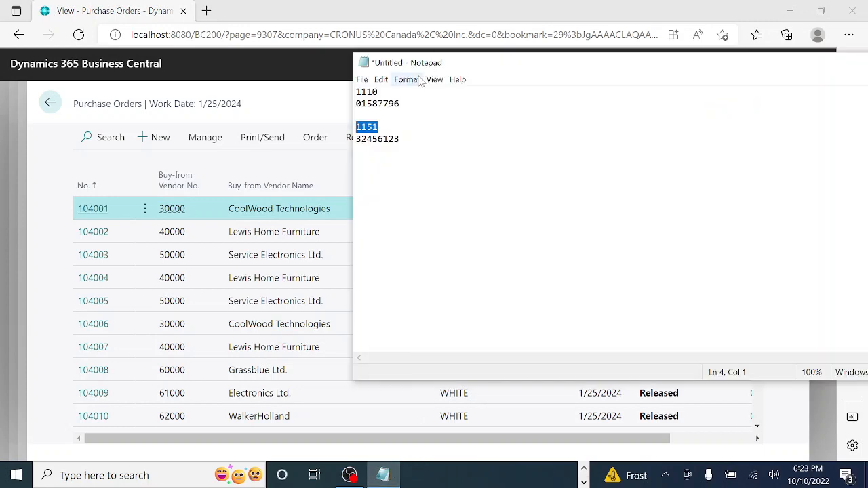
pyautogui.doubleClick(377, 103)
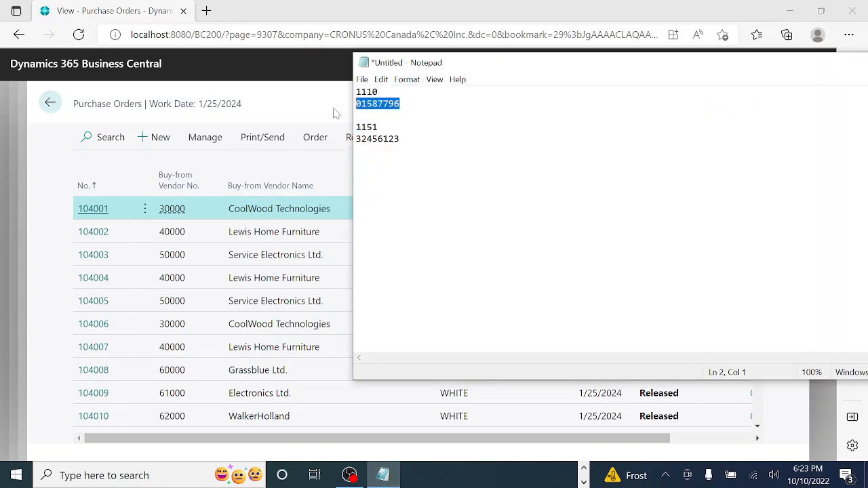
pyautogui.click(107, 141)
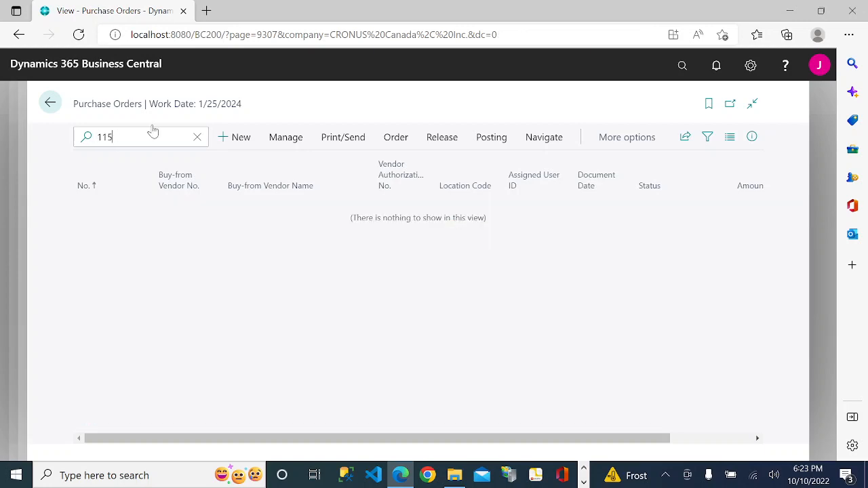
pyautogui.click(583, 481)
pyautogui.click(383, 475)
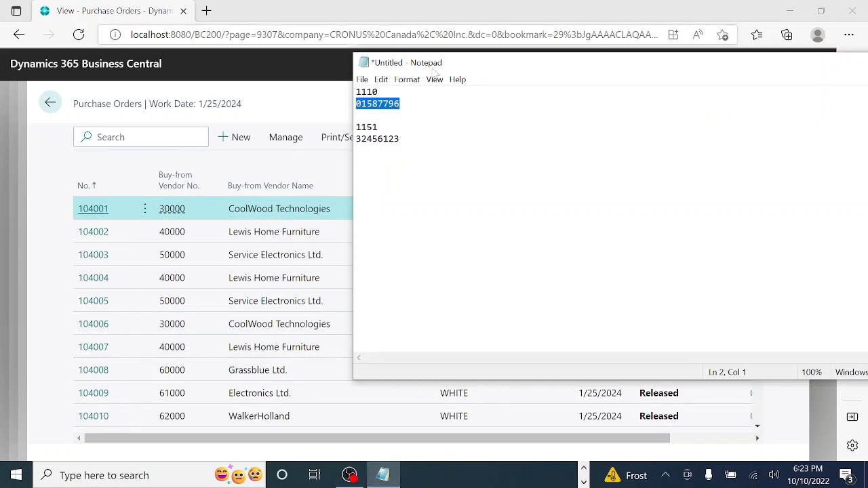
pyautogui.press('Right')
pyautogui.hotkey('shift', 'Home')
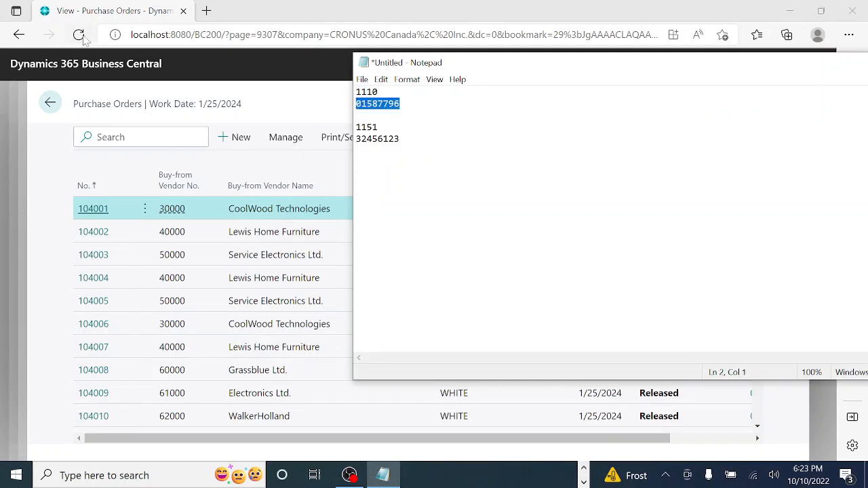
pyautogui.hotkey('ctrl', 'c')
pyautogui.hotkey('alt', 'Tab')
pyautogui.hotkey('ctrl', 'v')
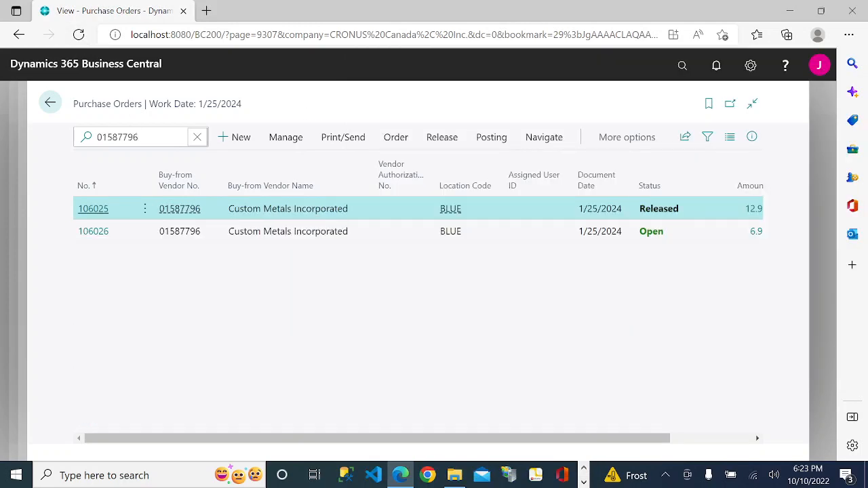
# Review the header and item line of the open-status Custom Metals Incorporated purchase order, and return to the list
pyautogui.click(98, 237)
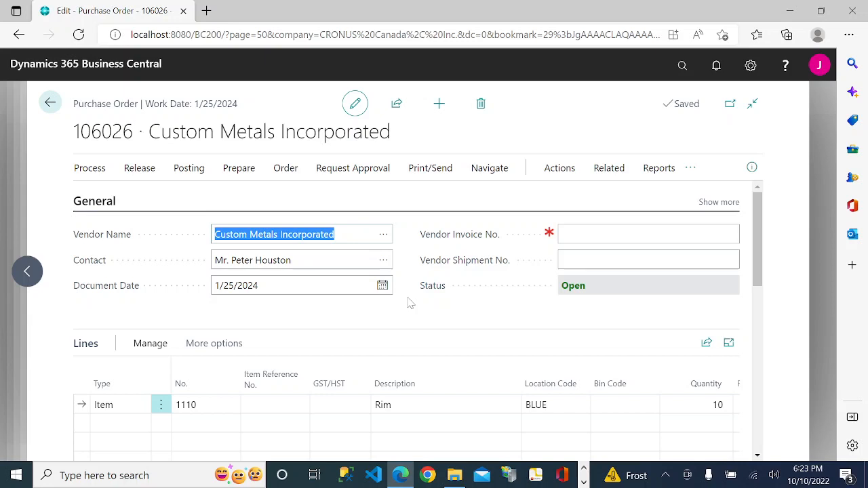
pyautogui.scroll(-1, 472, 288)
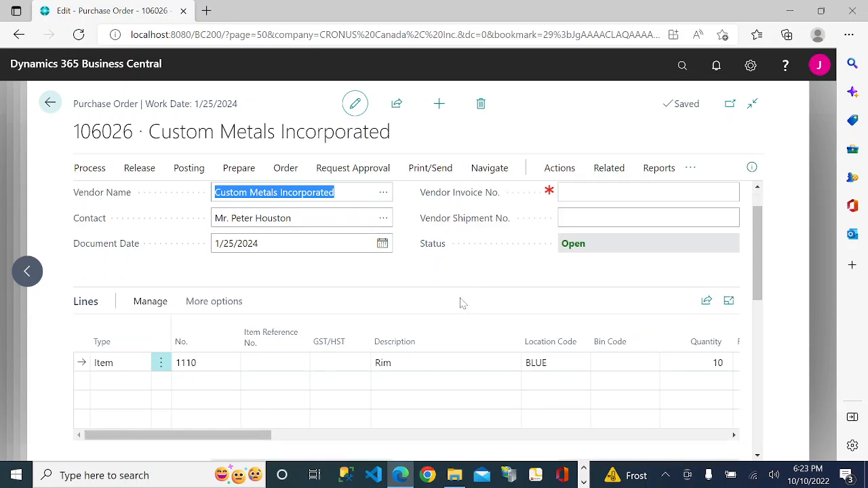
pyautogui.scroll(1, 460, 302)
pyautogui.click(50, 102)
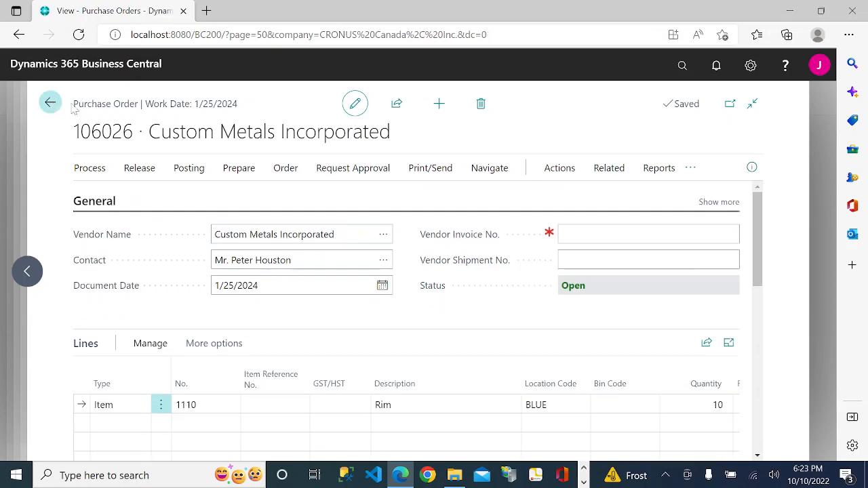
# Clear the Purchase Orders search, match item 1151's vendor number from Notepad to the Groene Kater BVBA order, review that order, and return to the list
pyautogui.click(197, 137)
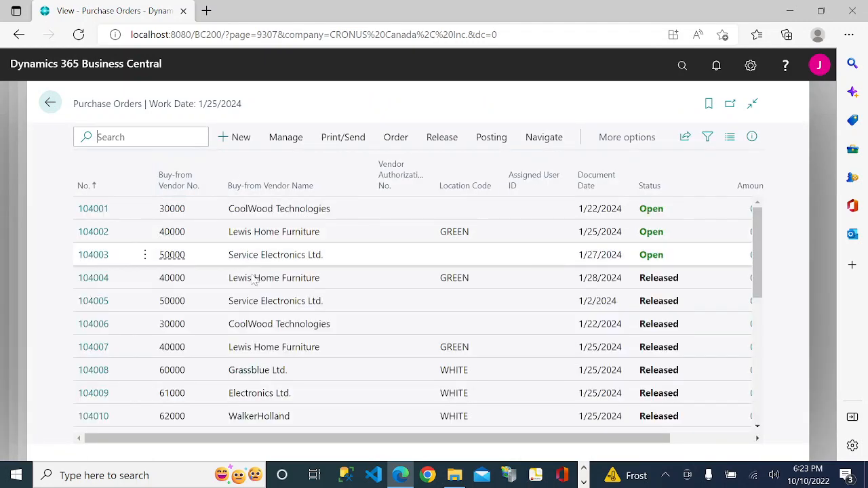
pyautogui.scroll(-2, 299, 352)
pyautogui.scroll(-6, 298, 352)
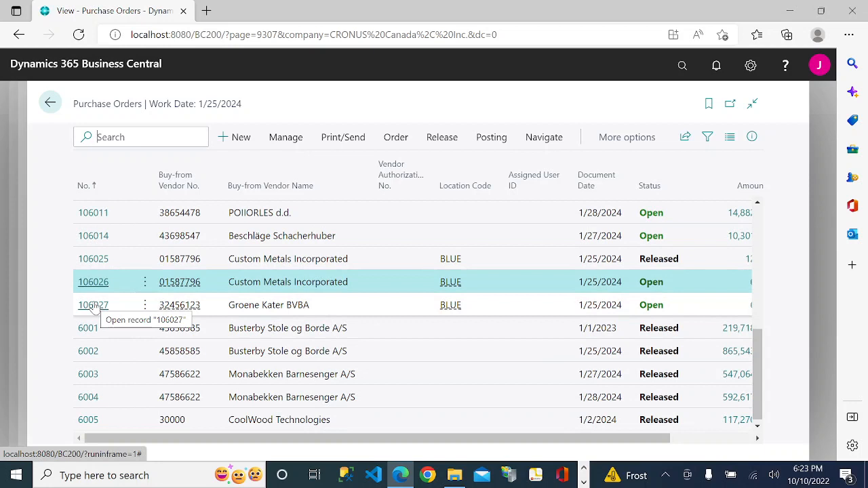
pyautogui.click(383, 475)
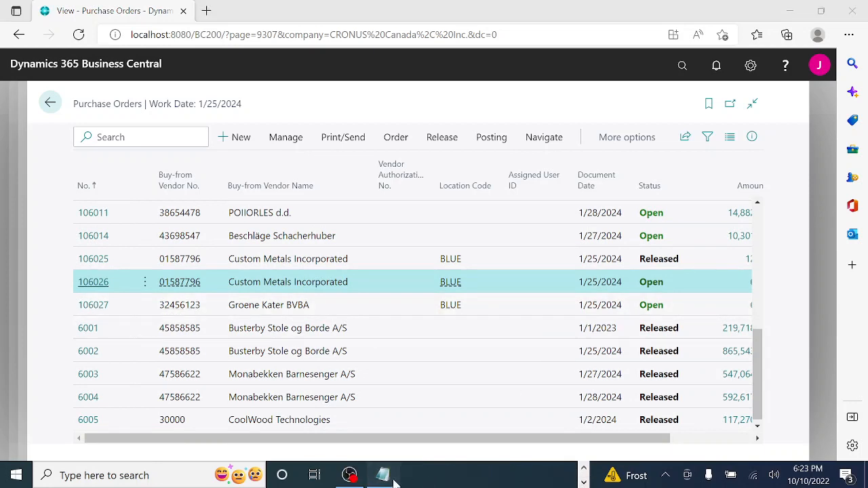
pyautogui.doubleClick(377, 139)
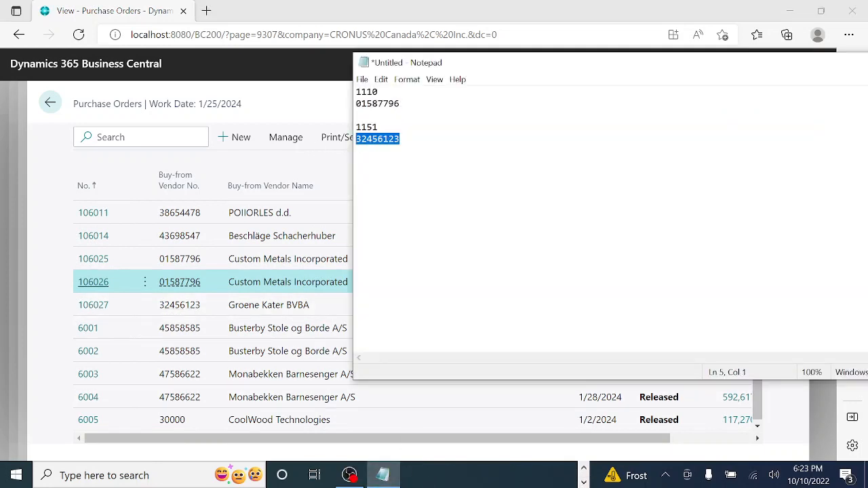
pyautogui.click(266, 305)
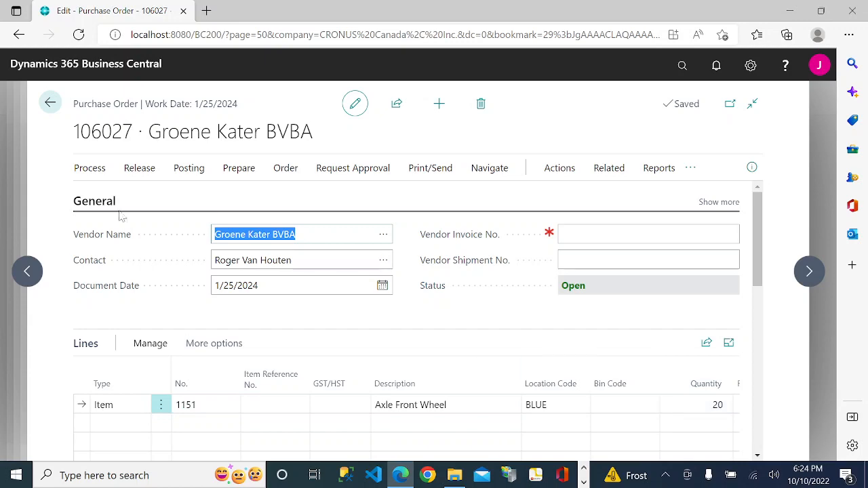
pyautogui.click(50, 103)
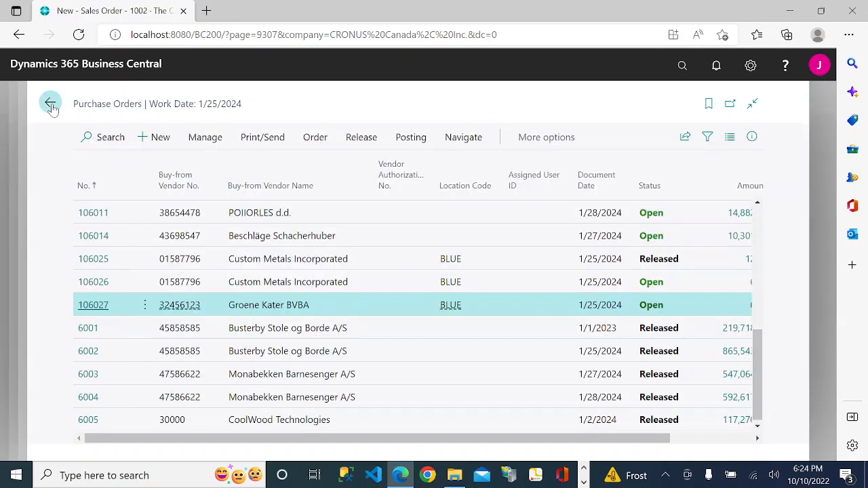
# Leave the purchase and sales order pages, open item 1110 (Rim) from the Items list, and hide its details pane
pyautogui.click(50, 103)
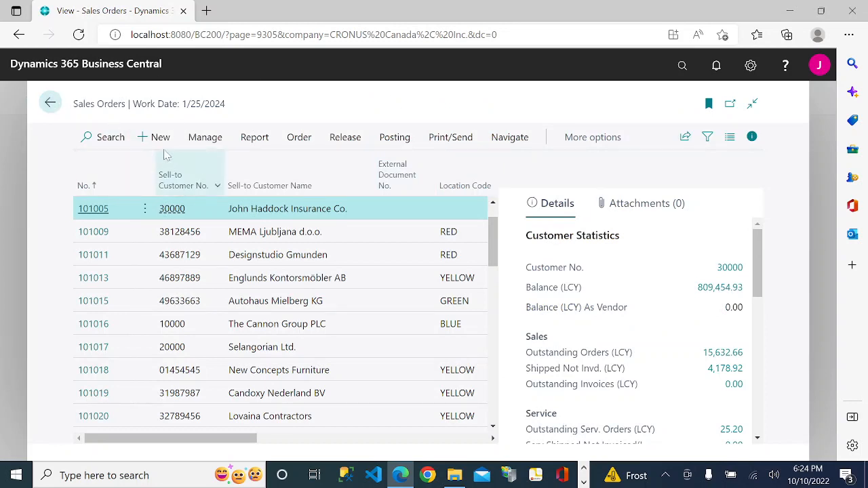
pyautogui.click(50, 103)
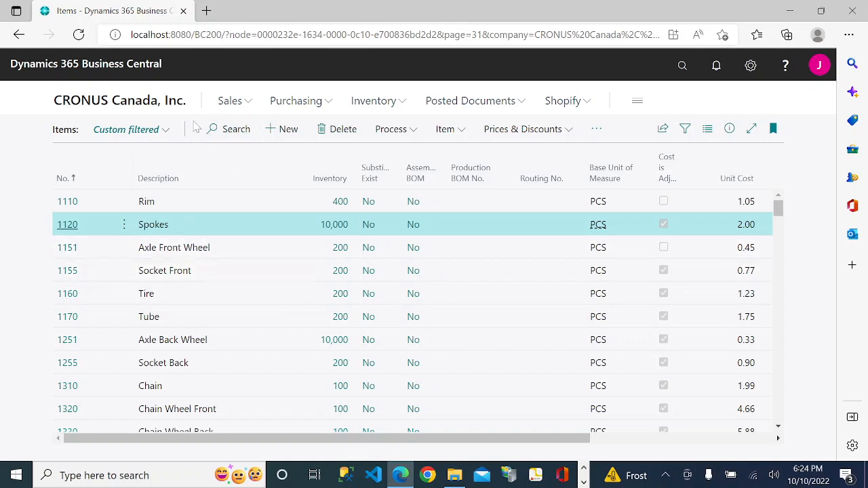
pyautogui.click(162, 103)
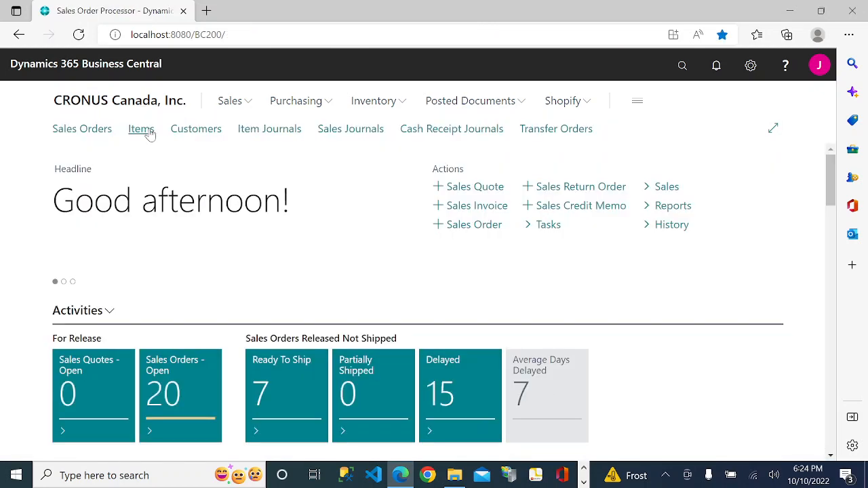
pyautogui.click(144, 130)
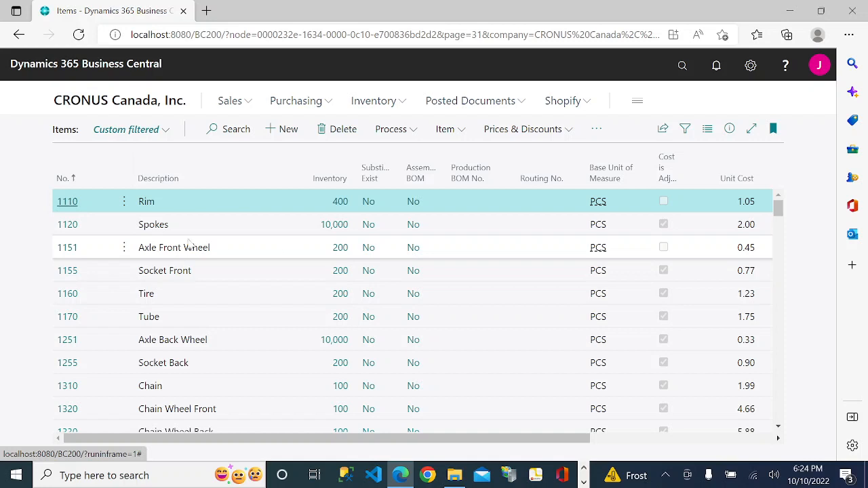
pyautogui.click(67, 202)
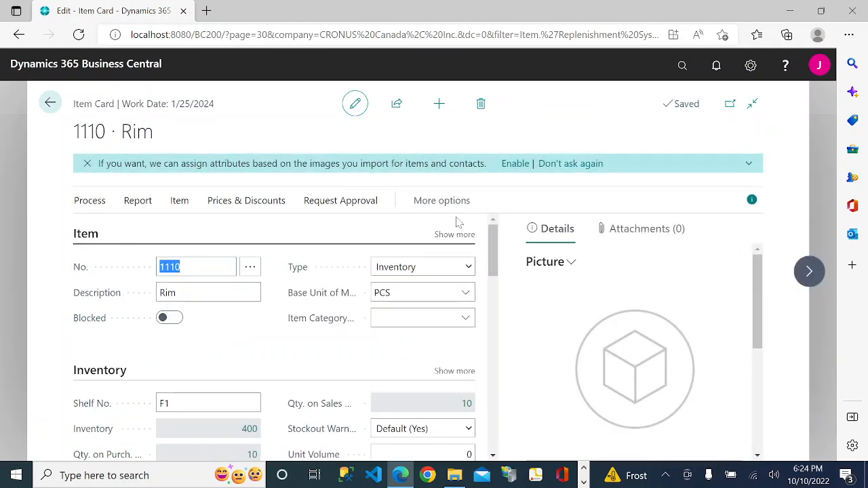
pyautogui.click(751, 200)
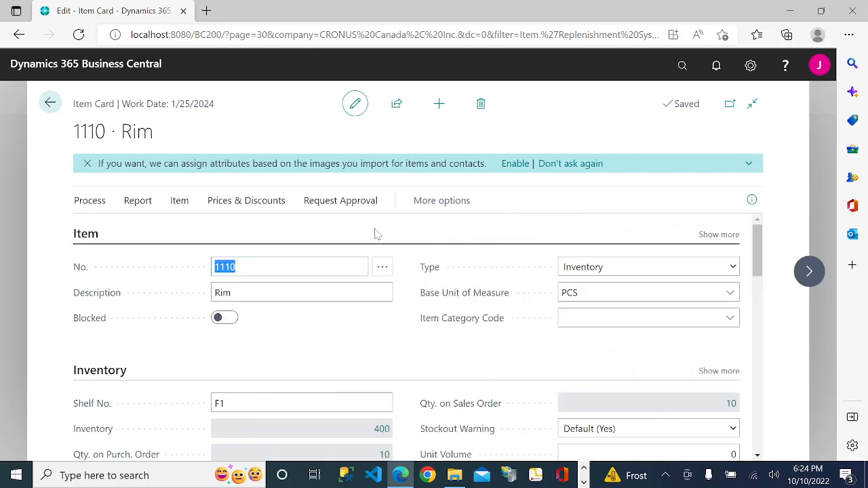
# Inspect the item card's table fields with Page Inspection, searching for "drop ship", and return to the Items list
pyautogui.press('XF86AudioMute')
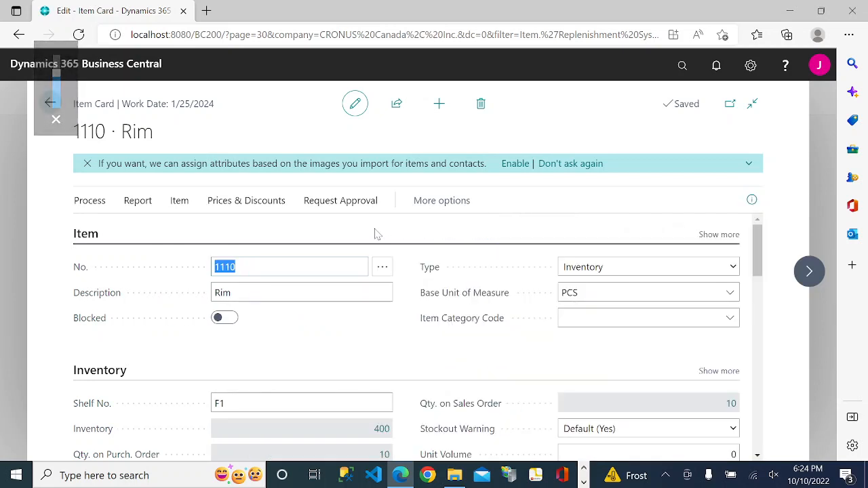
pyautogui.hotkey('ctrl', 'alt', 'F1')
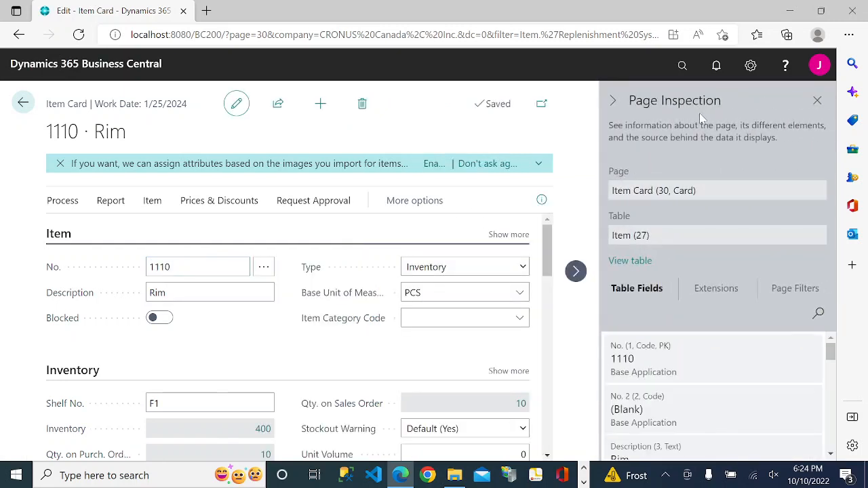
pyautogui.click(819, 314)
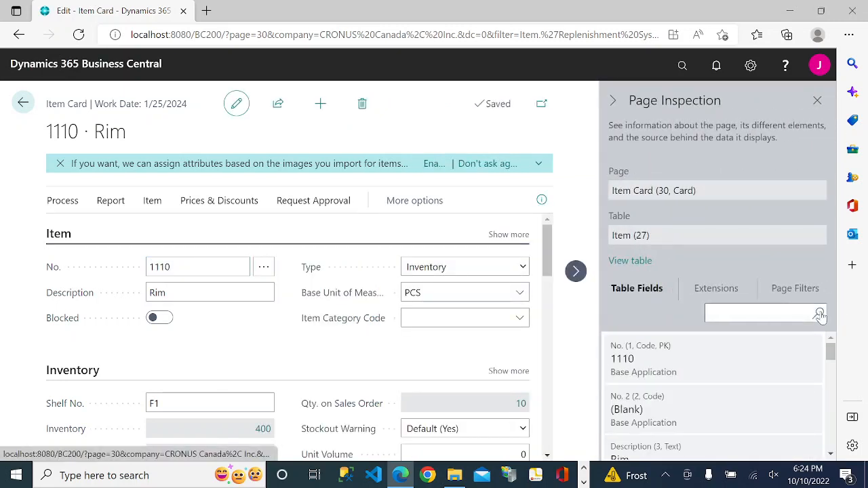
pyautogui.write('drop ship')
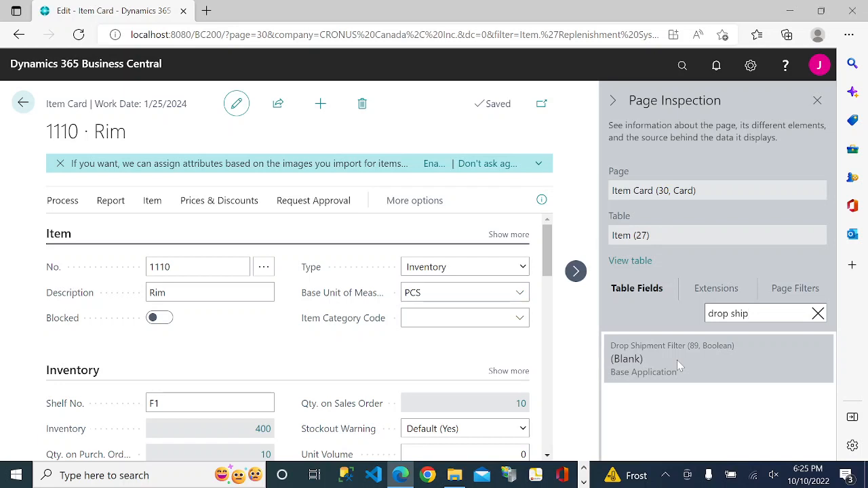
pyautogui.click(818, 315)
pyautogui.click(817, 101)
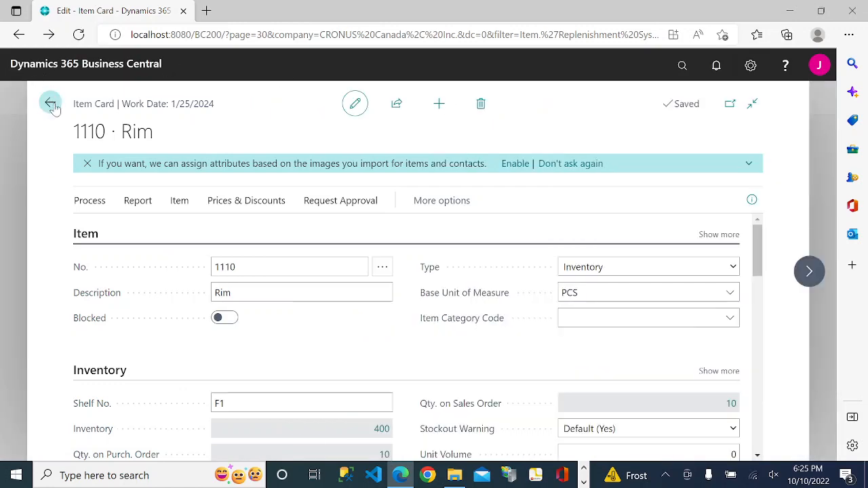
pyautogui.click(54, 102)
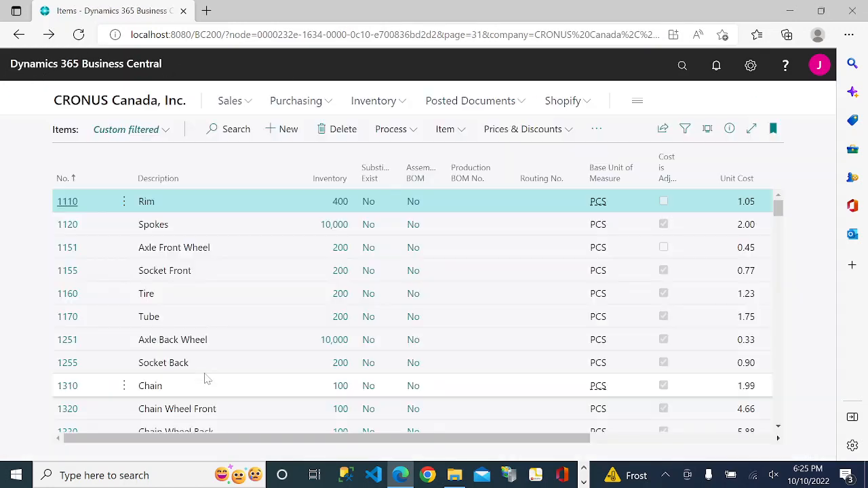
# Show the Items filter pane and browse the fields offered for filtering totals, including Drop Shipment Filter, without adding a filter
pyautogui.hotkey('shift', 'F3')
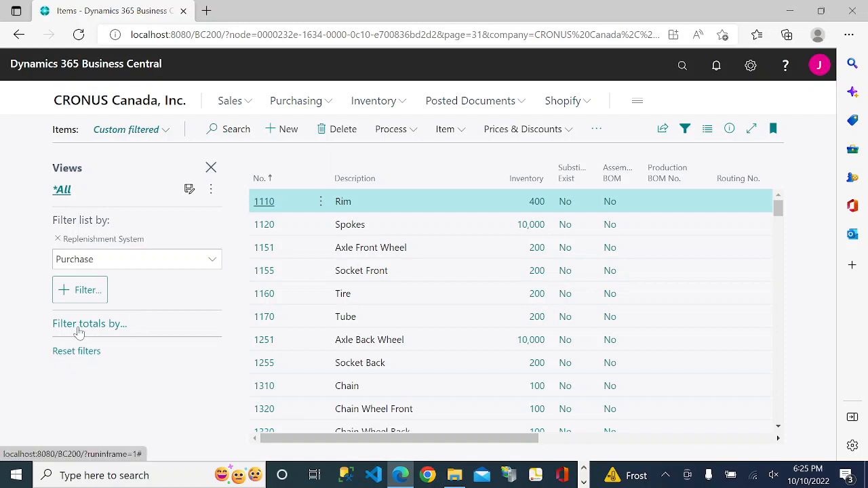
pyautogui.click(77, 325)
pyautogui.click(84, 332)
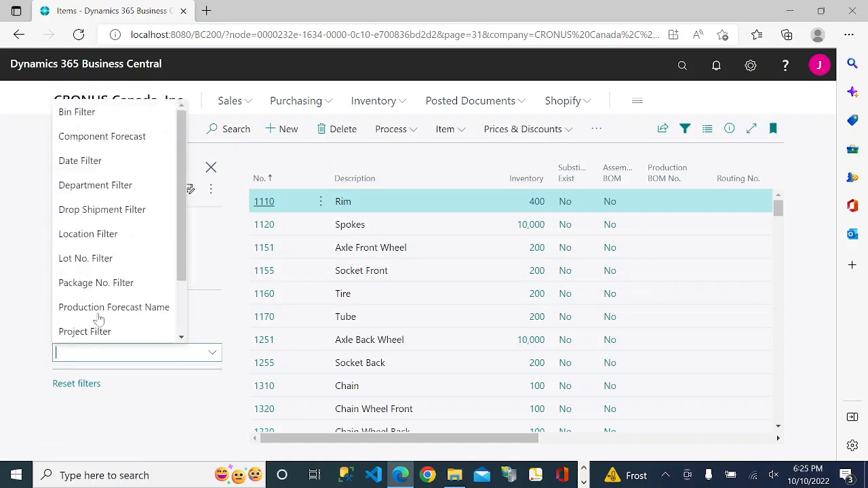
pyautogui.scroll(-3, 179, 299)
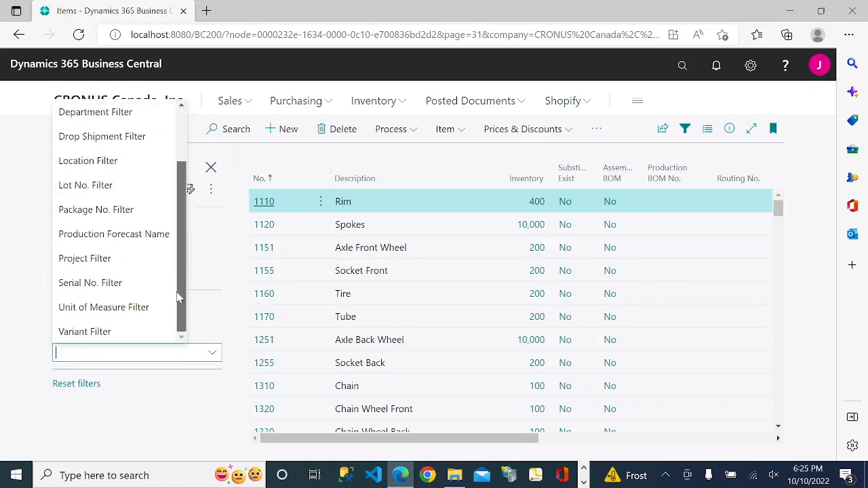
pyautogui.scroll(1, 178, 298)
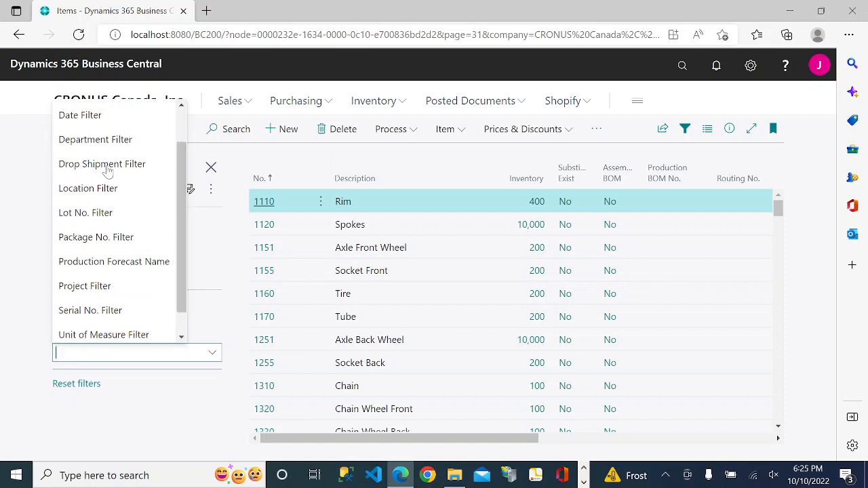
pyautogui.click(143, 419)
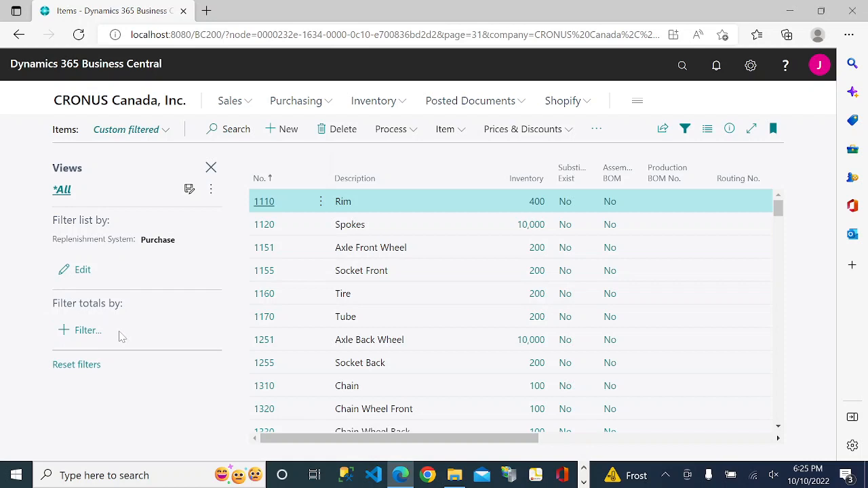
pyautogui.click(84, 331)
pyautogui.moveTo(179, 271); pyautogui.dragTo(183, 239)
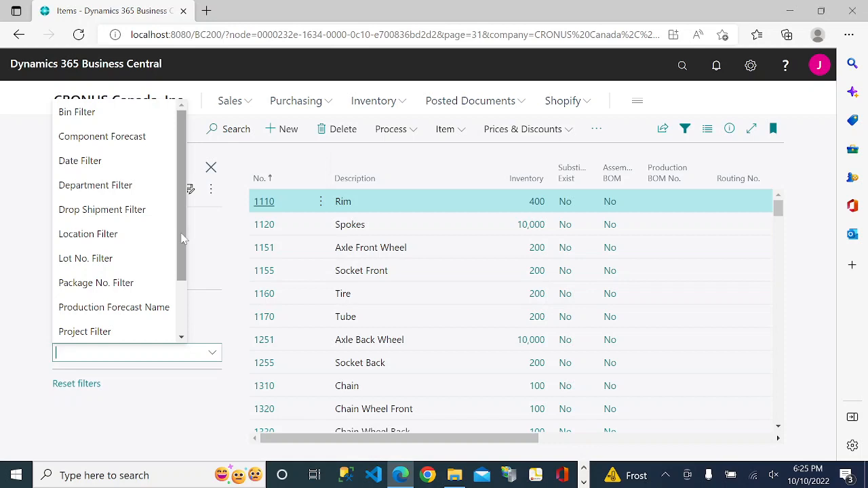
pyautogui.click(314, 226)
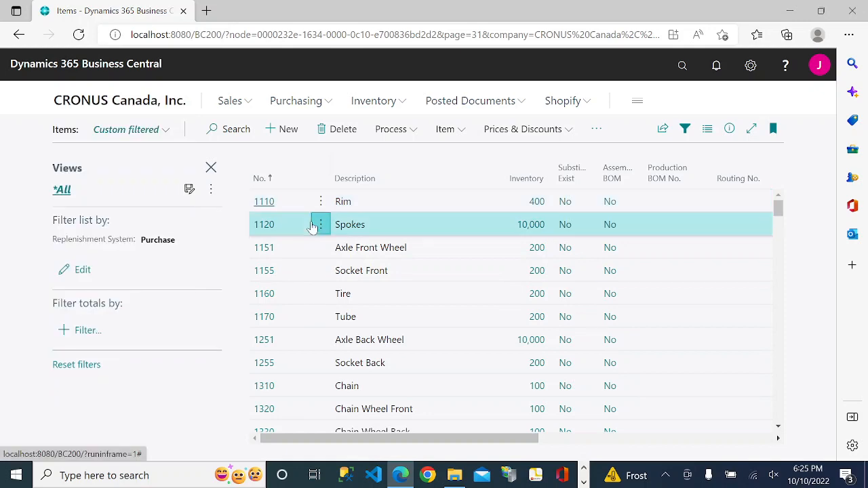
# Check the sales lines behind Qty. on Sales Order on item 1110's card, and return to the Items list
pyautogui.click(265, 200)
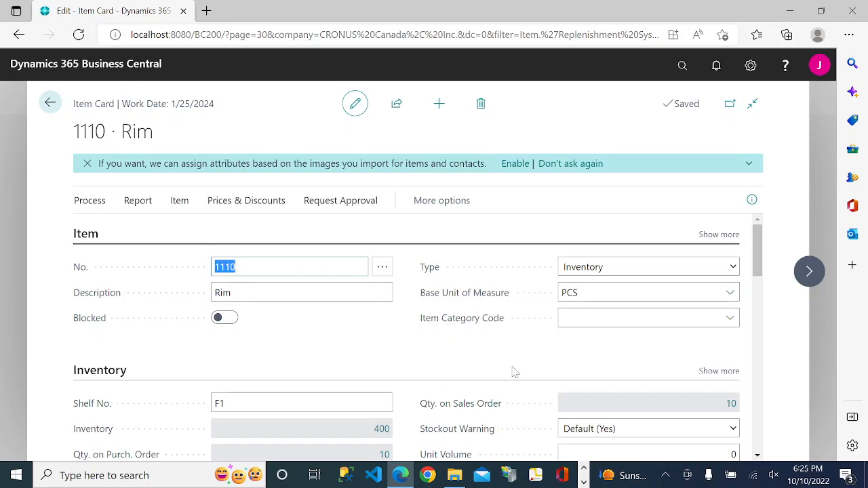
pyautogui.scroll(-3, 515, 371)
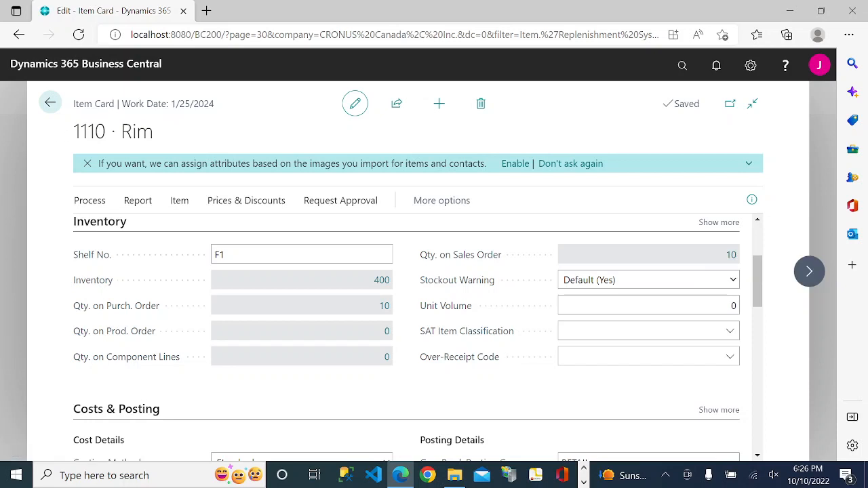
pyautogui.click(732, 257)
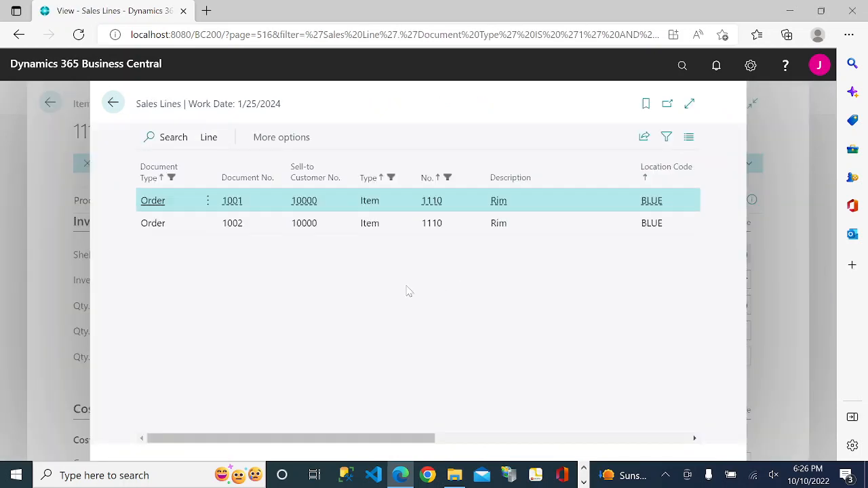
pyautogui.click(113, 102)
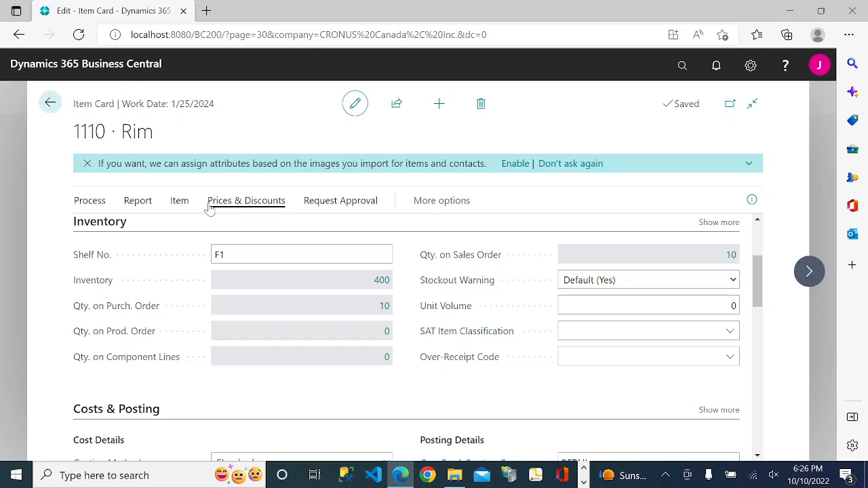
pyautogui.click(50, 102)
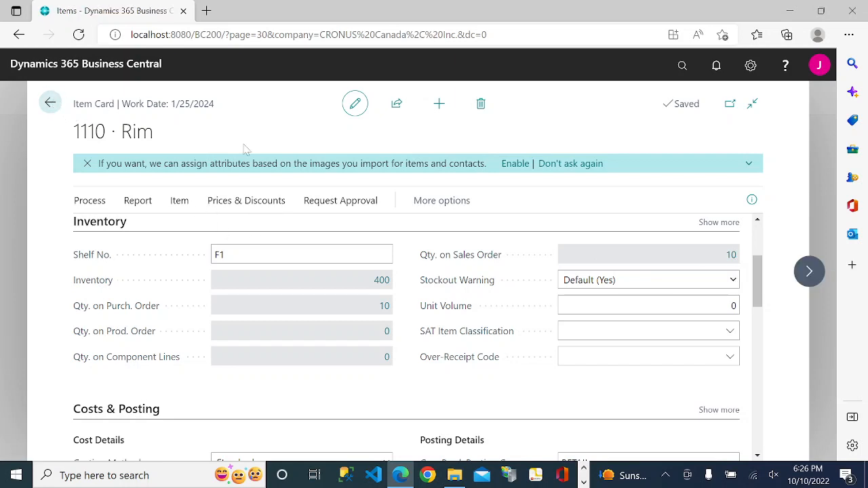
# Compare the Items list with the item and vendor numbers noted in Notepad, then minimize Notepad
pyautogui.click(583, 482)
pyautogui.click(383, 474)
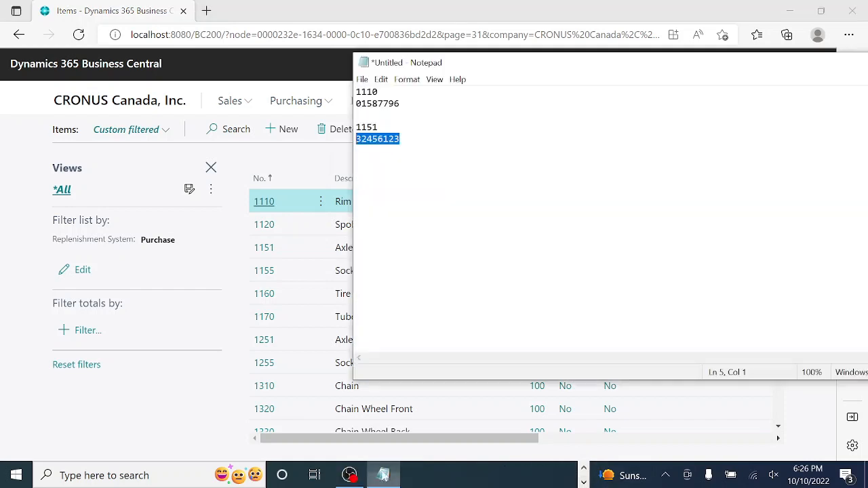
pyautogui.moveTo(480, 65); pyautogui.dragTo(484, 227)
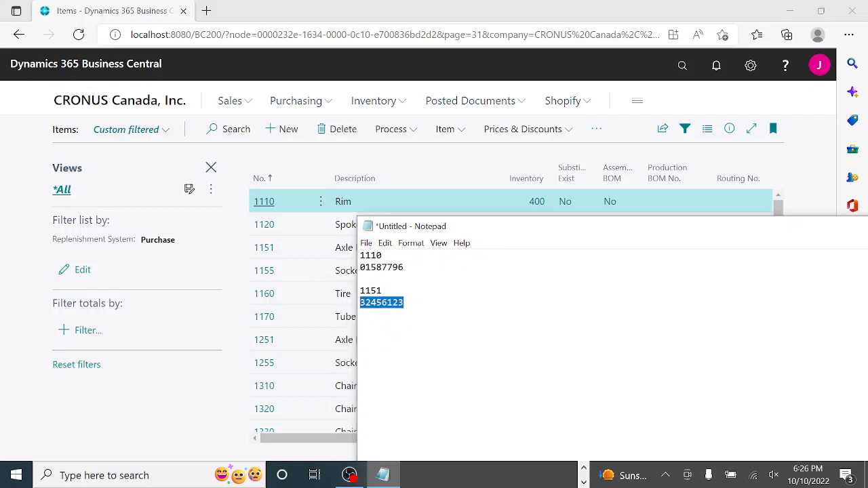
pyautogui.moveTo(459, 228); pyautogui.dragTo(263, 255)
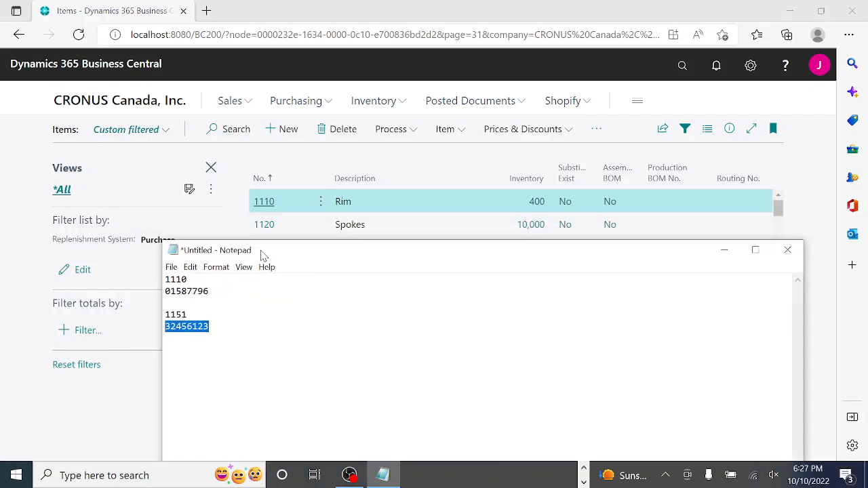
pyautogui.click(723, 250)
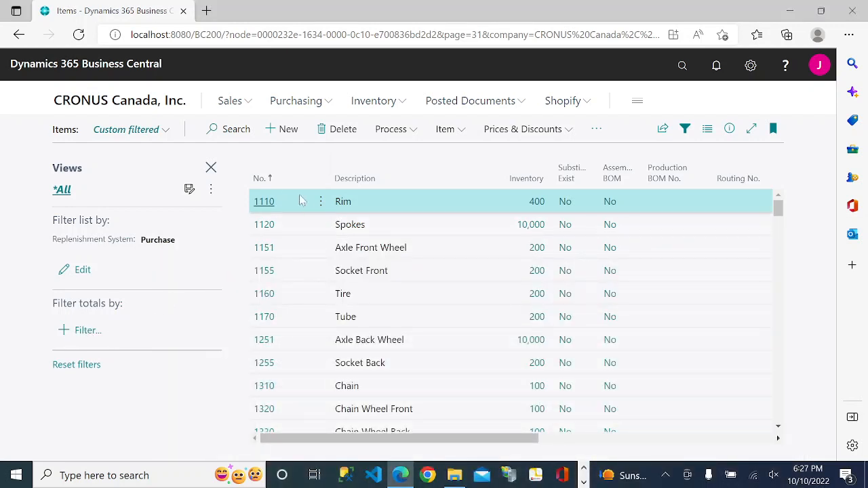
# Review the unfiltered inventory and order quantities on item 1110's card, and return to the Items list
pyautogui.click(263, 201)
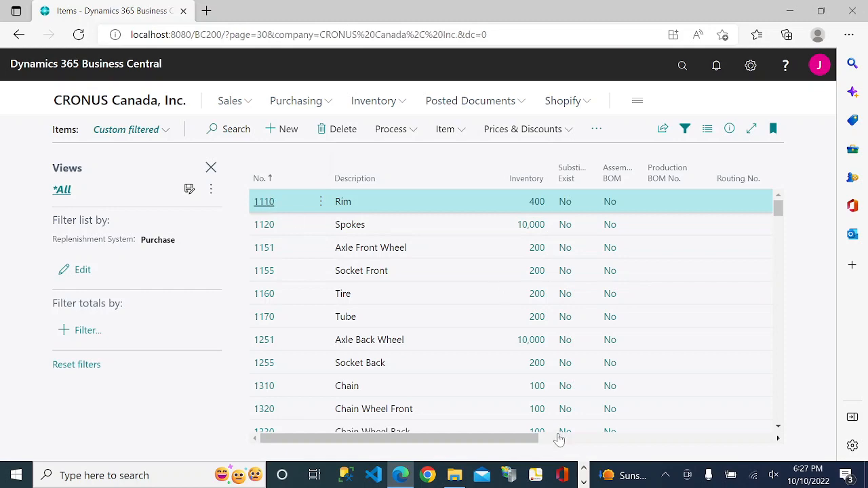
pyautogui.click(400, 470)
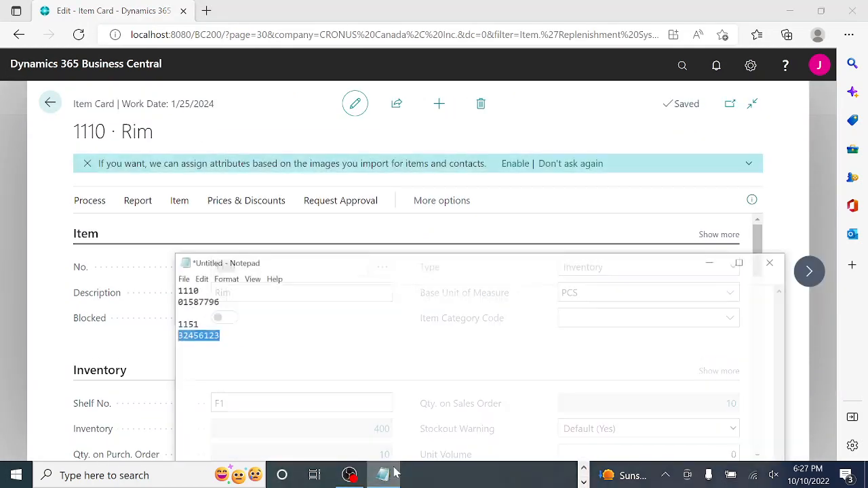
pyautogui.click(724, 249)
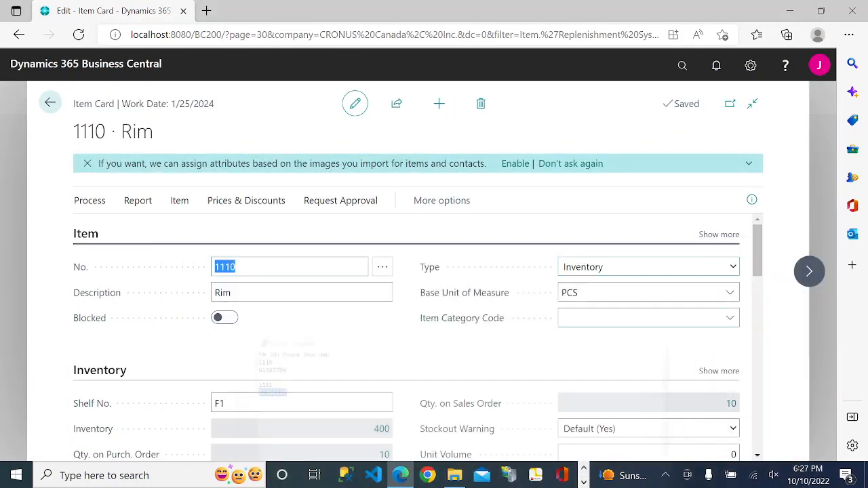
pyautogui.moveTo(759, 264); pyautogui.dragTo(753, 290)
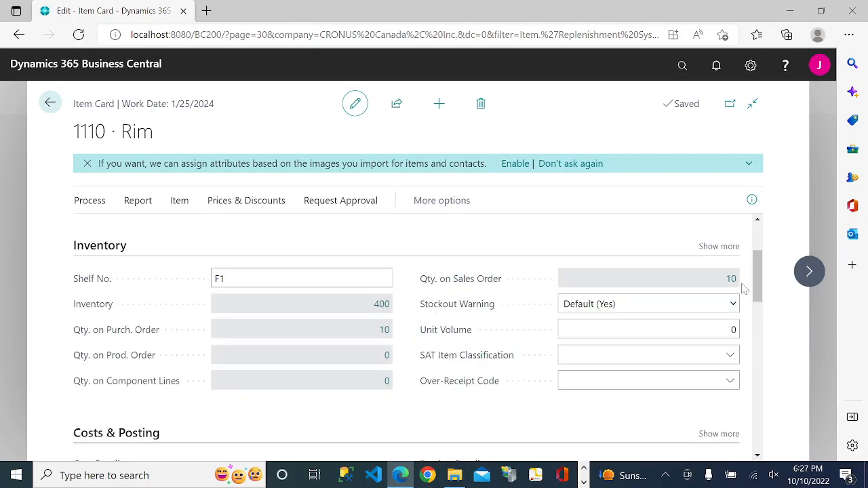
pyautogui.click(62, 102)
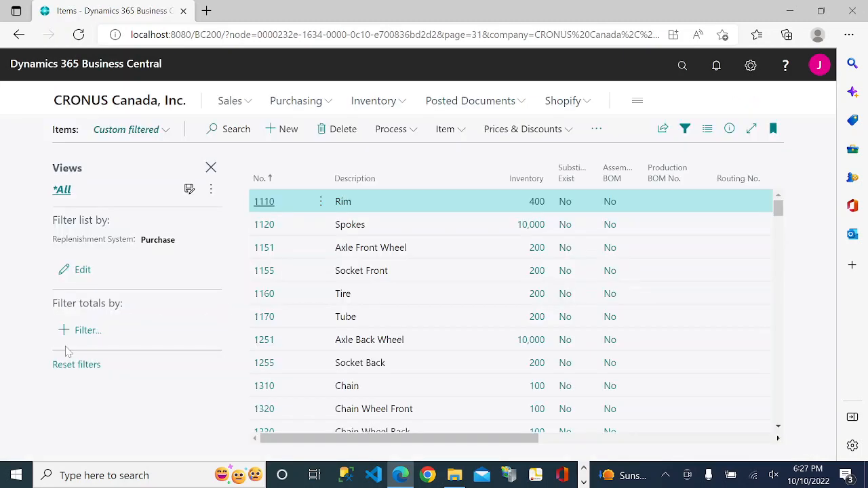
# Filter the Items list's totals by adding Drop Shipment Filter with the value No
pyautogui.click(82, 330)
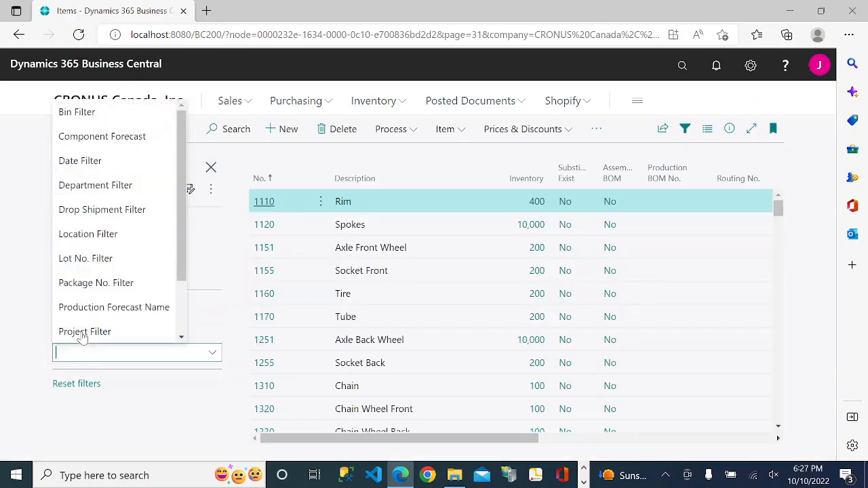
pyautogui.click(114, 212)
pyautogui.click(214, 343)
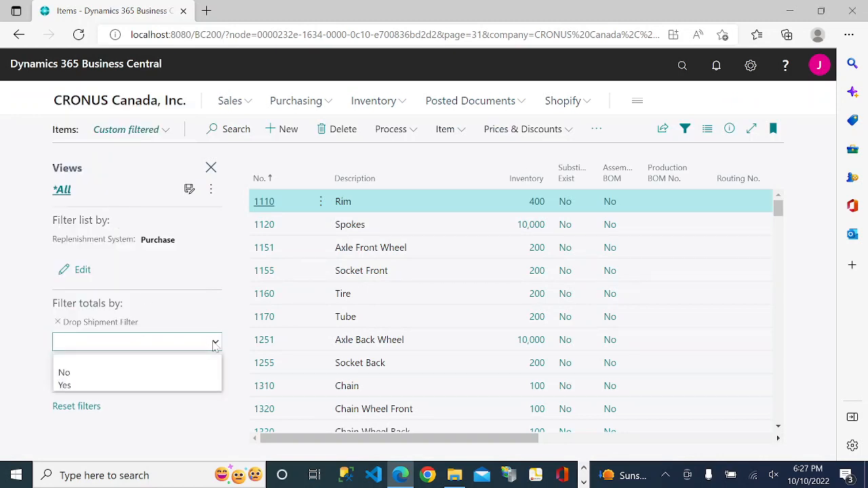
pyautogui.click(138, 372)
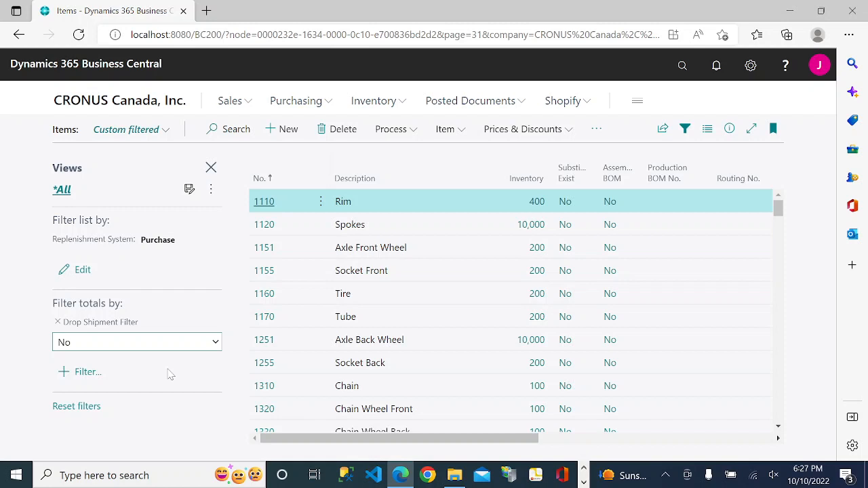
# Check the sales lines behind Qty. on Sales Order on item 1110's card with drop shipments excluded, and return to the list
pyautogui.click(264, 203)
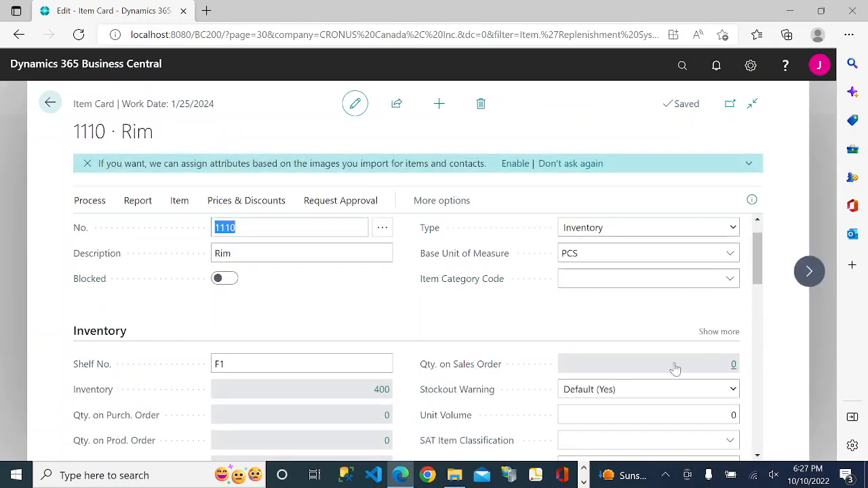
pyautogui.click(733, 366)
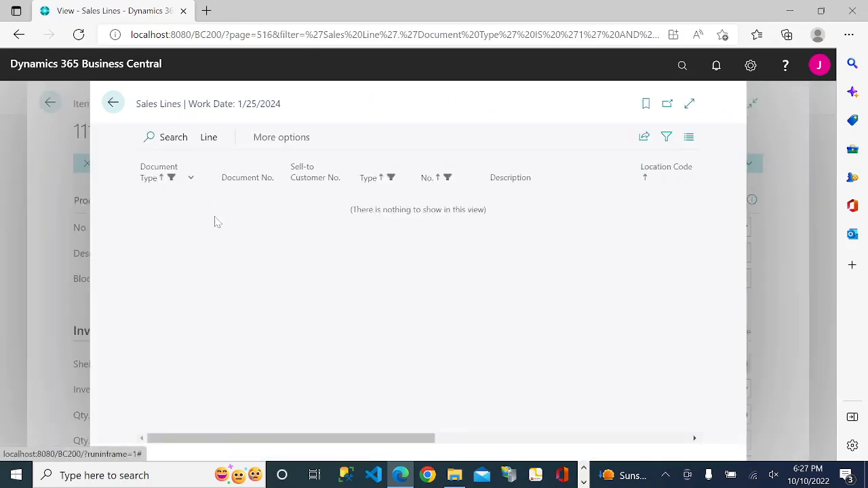
pyautogui.click(113, 102)
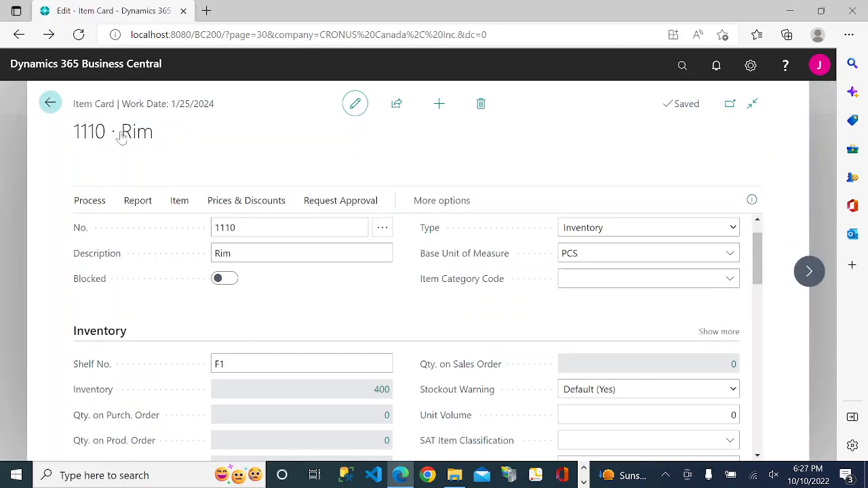
pyautogui.click(51, 103)
# Set the Drop Shipment Filter to Yes and check the sales lines behind item 1110's Qty. on Sales Order, returning to the Items list
pyautogui.click(218, 343)
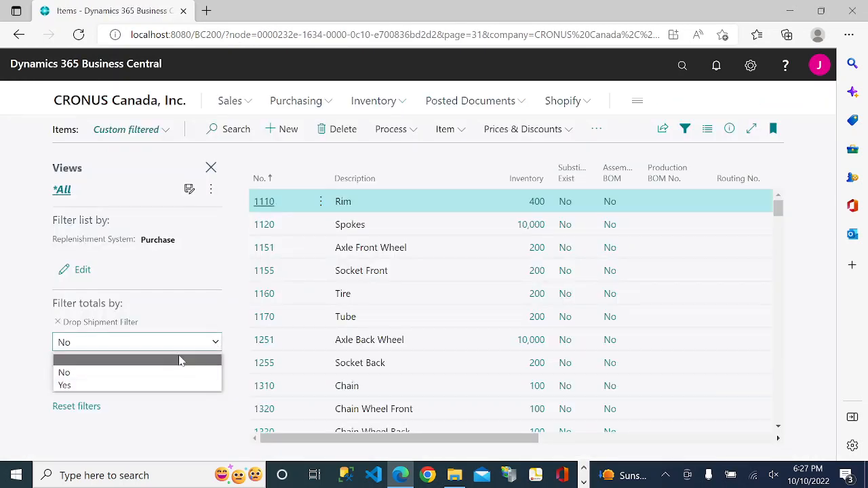
pyautogui.click(131, 387)
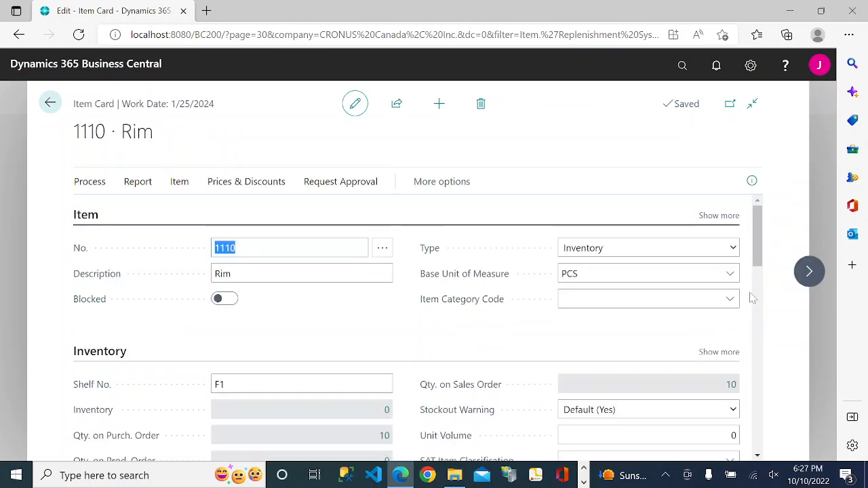
pyautogui.scroll(-2, 723, 297)
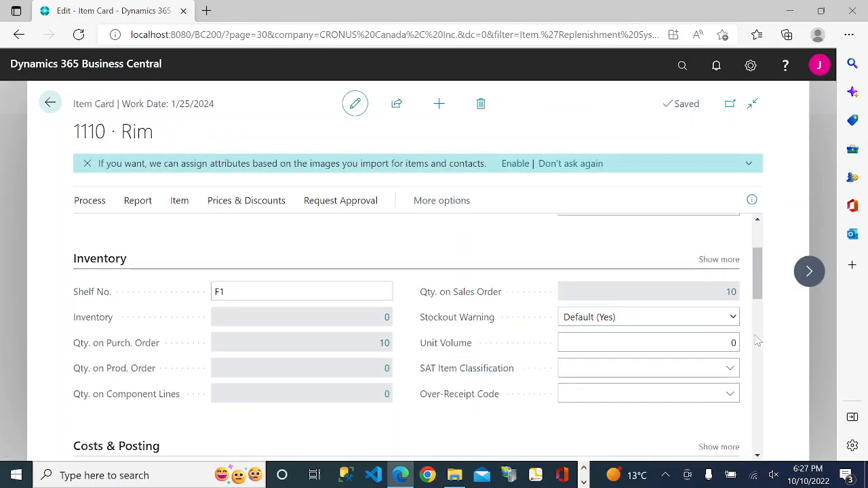
pyautogui.click(730, 292)
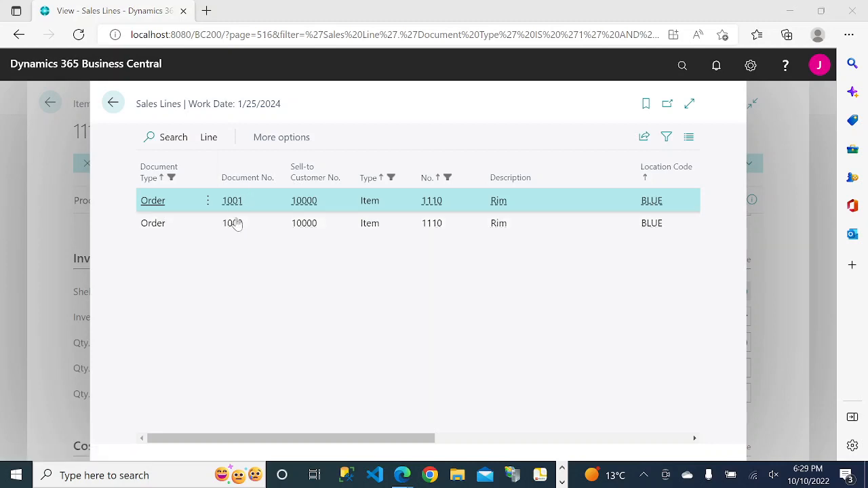
pyautogui.click(112, 103)
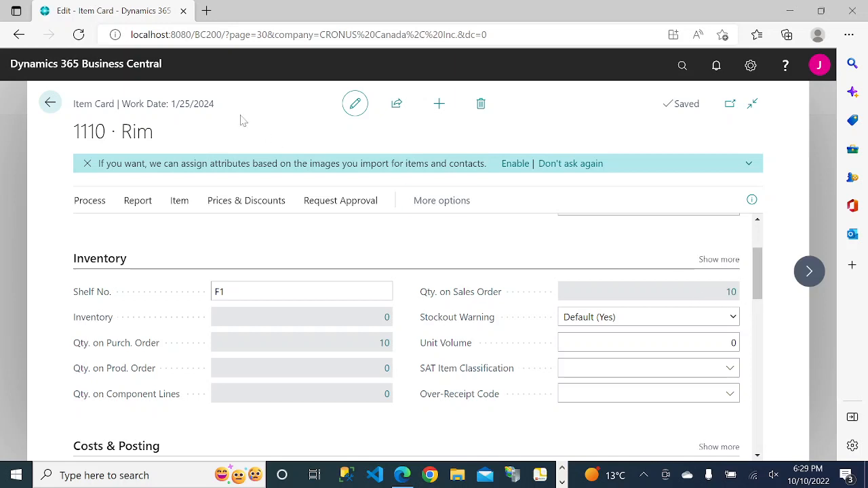
pyautogui.click(50, 103)
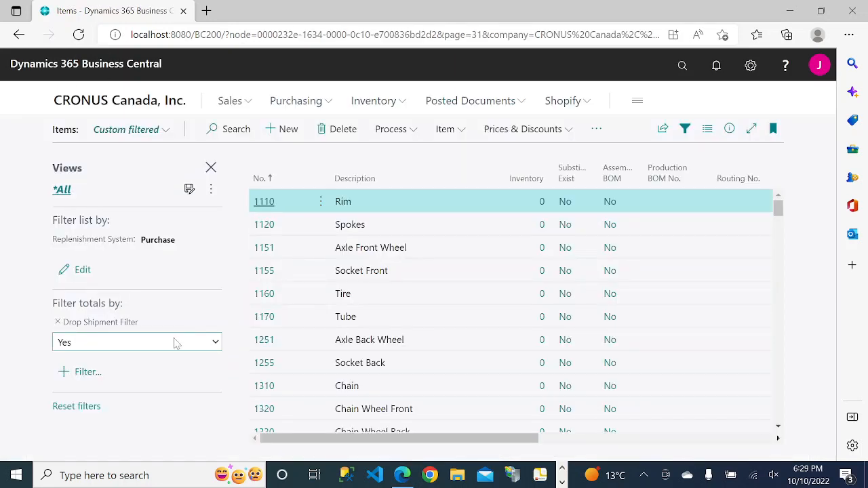
# Set the Drop Shipment Filter to No and review the inventory and order quantities on item 1151's card, returning to the Items list
pyautogui.click(93, 345)
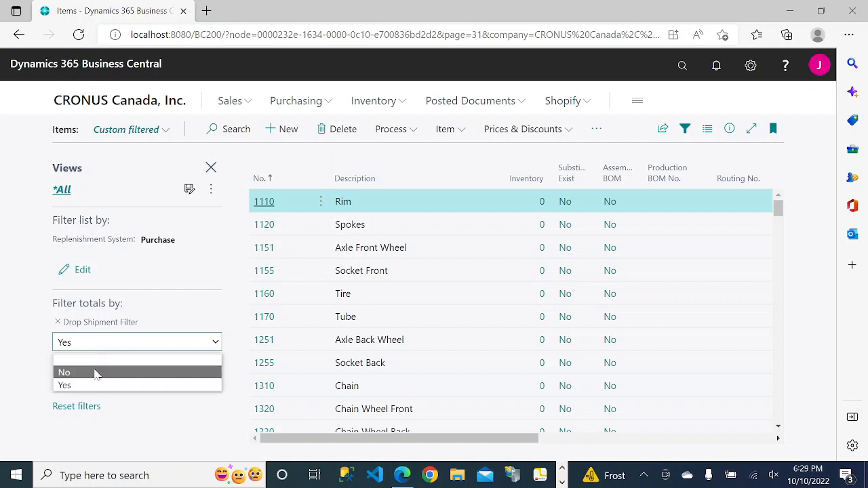
pyautogui.click(95, 373)
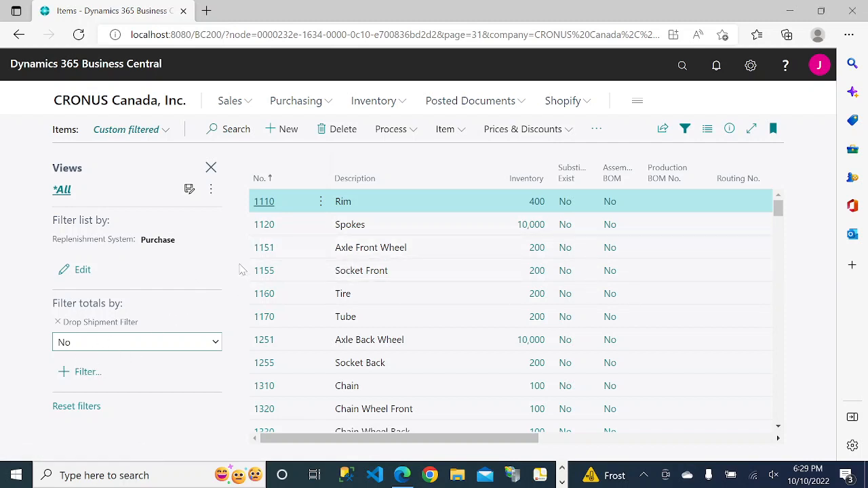
pyautogui.click(264, 248)
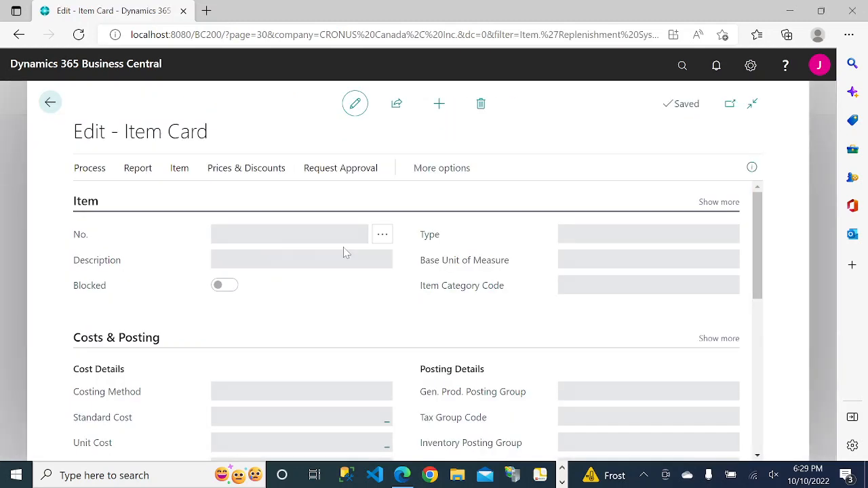
pyautogui.scroll(-2, 688, 333)
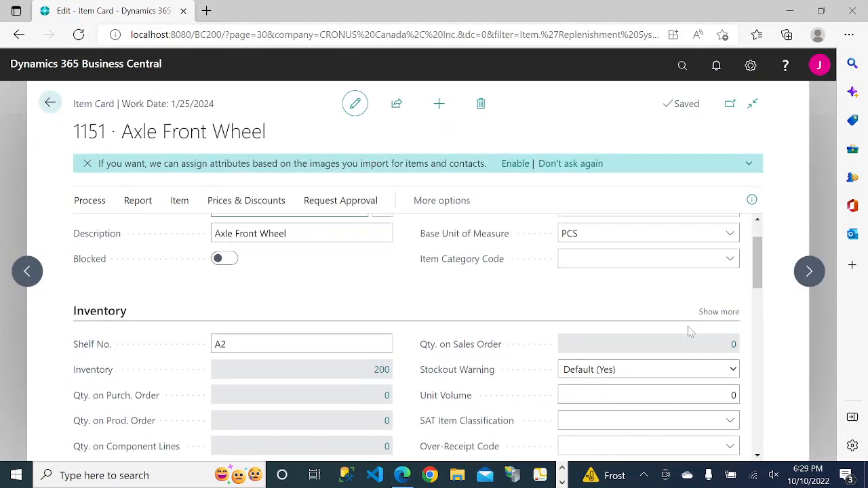
pyautogui.scroll(1, 687, 333)
pyautogui.scroll(-1, 687, 333)
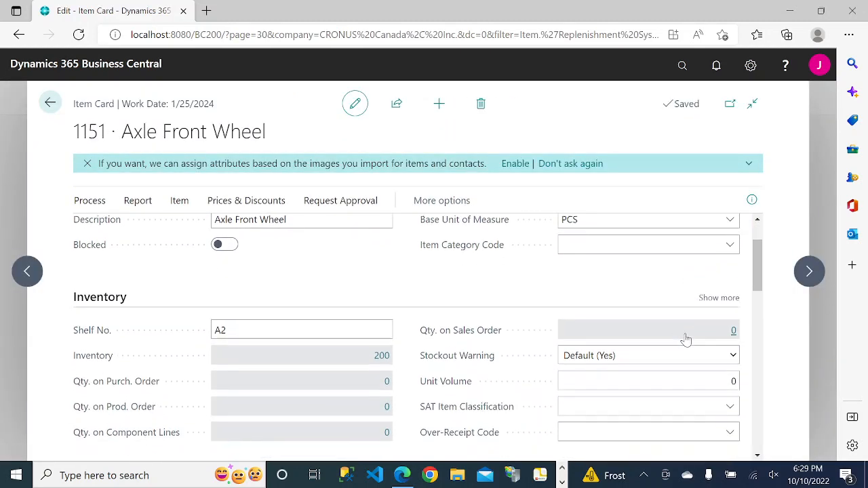
pyautogui.scroll(1, 687, 333)
pyautogui.click(51, 103)
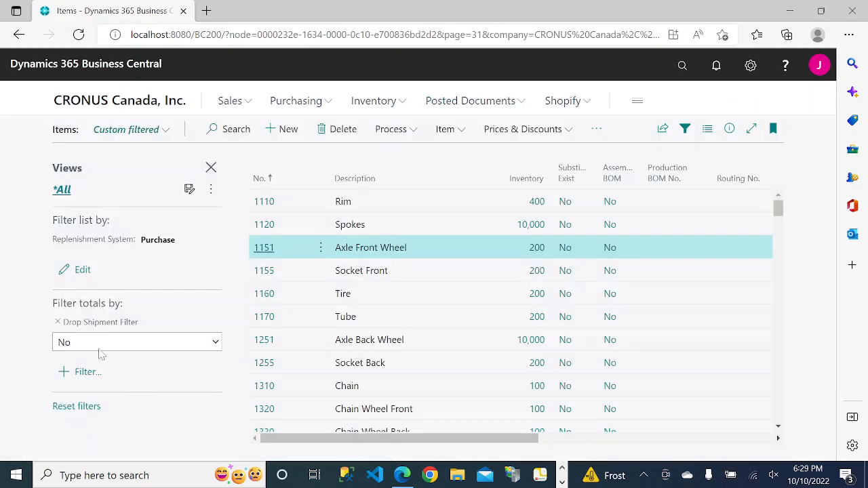
pyautogui.click(261, 248)
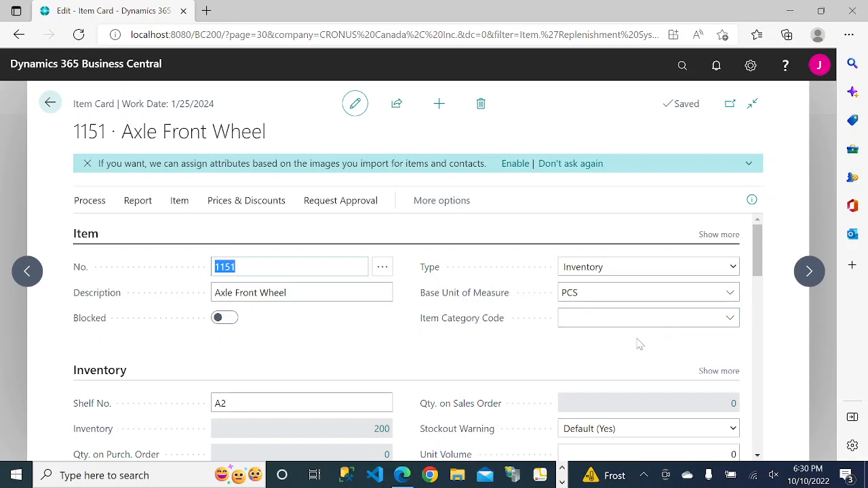
pyautogui.scroll(-3, 638, 344)
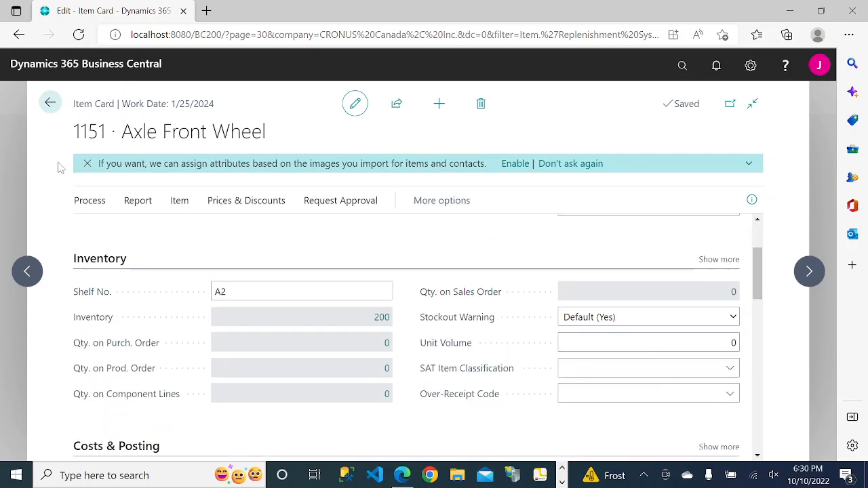
pyautogui.click(51, 104)
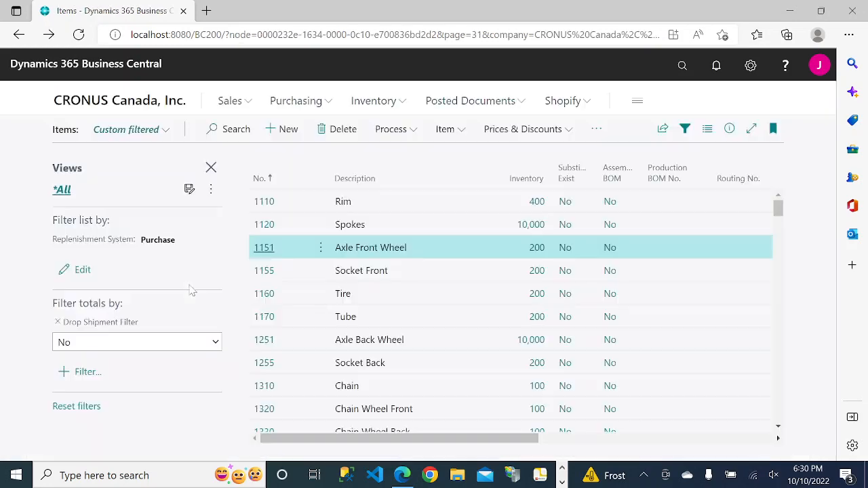
# Set the Drop Shipment Filter to Yes and review item 1151's sales and purchase order quantities, returning to the Items list
pyautogui.click(214, 343)
pyautogui.click(108, 384)
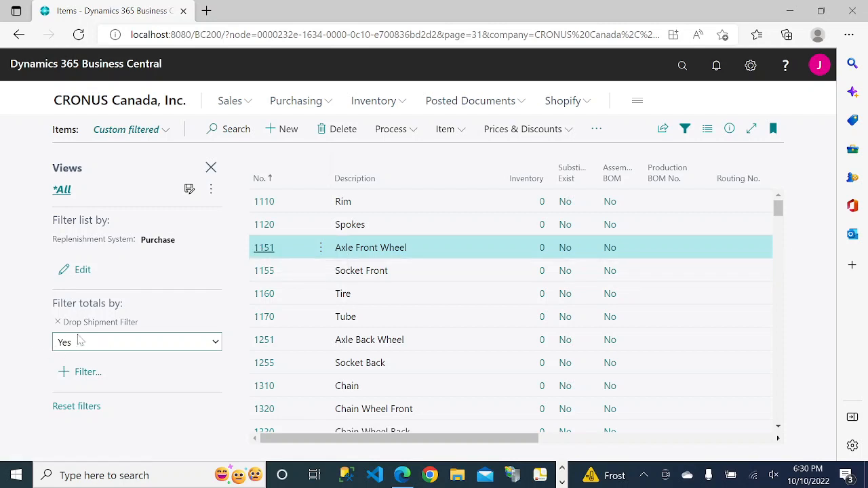
pyautogui.click(264, 248)
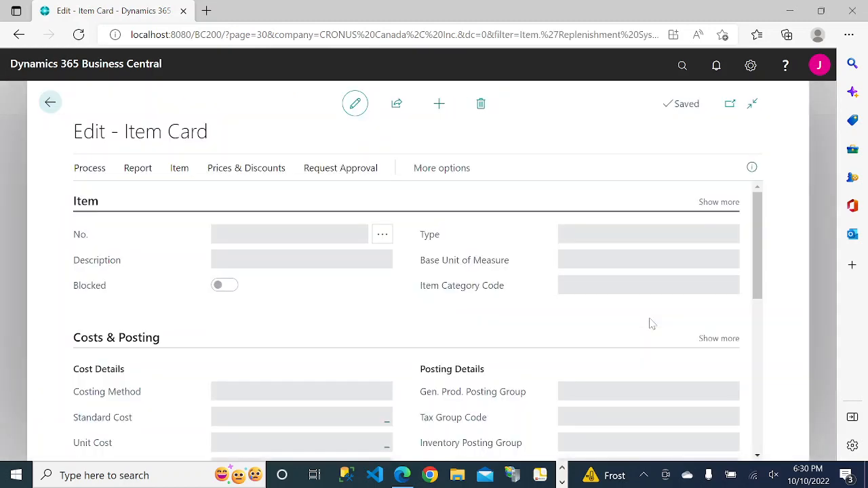
pyautogui.scroll(-1, 690, 362)
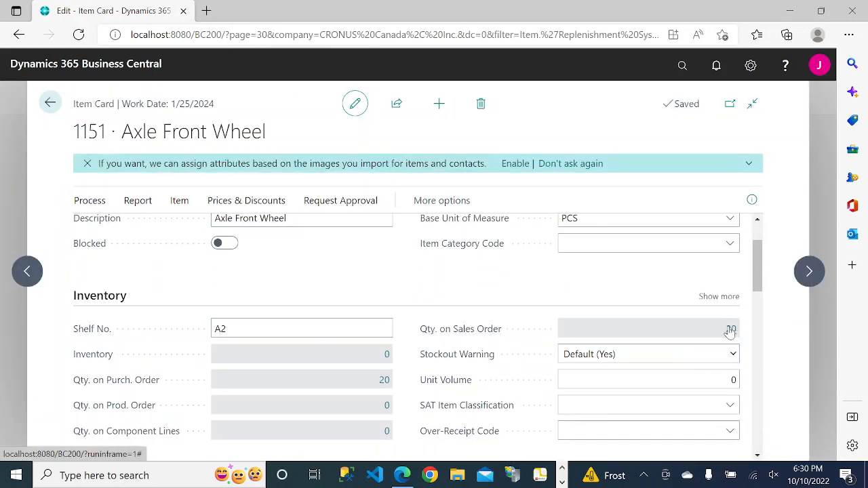
pyautogui.click(51, 103)
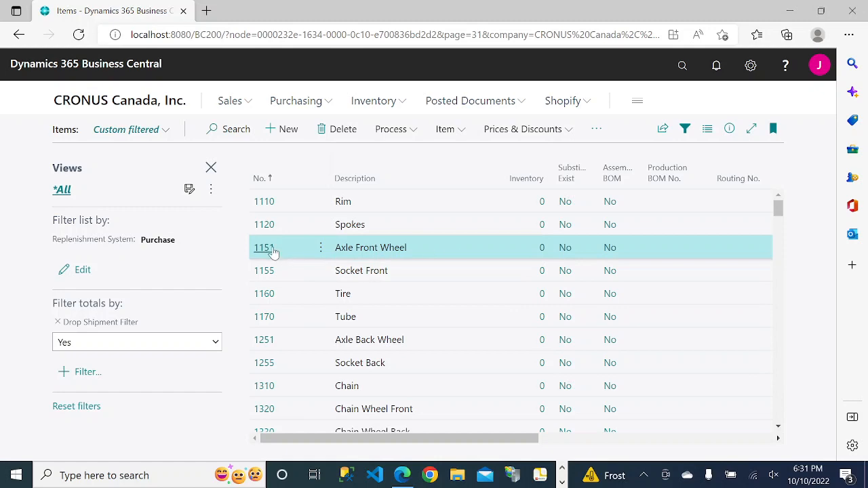
# Compare the drop shipment order quantities on the cards of items 1151, 1120 and 1110, and close the card
pyautogui.scroll(-2, 441, 331)
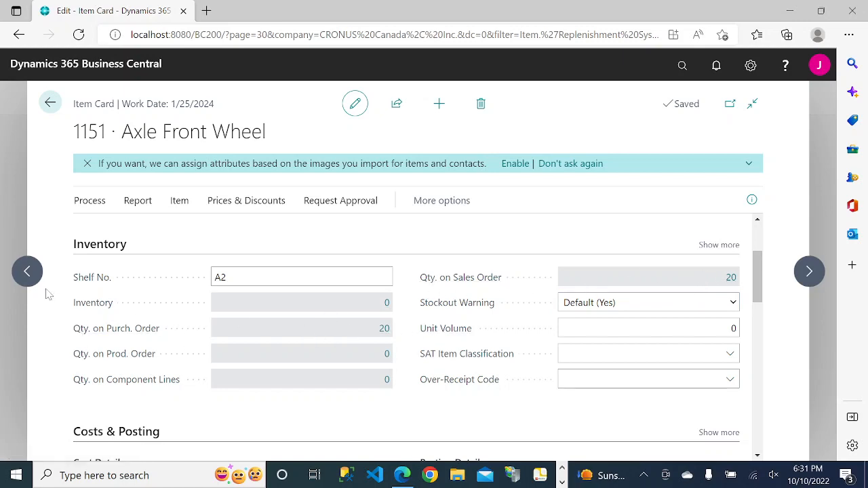
pyautogui.click(27, 271)
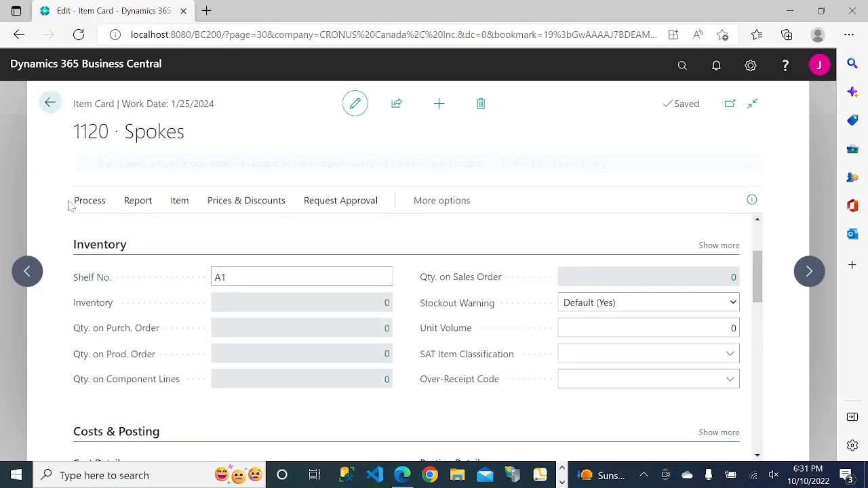
pyautogui.press('Escape')
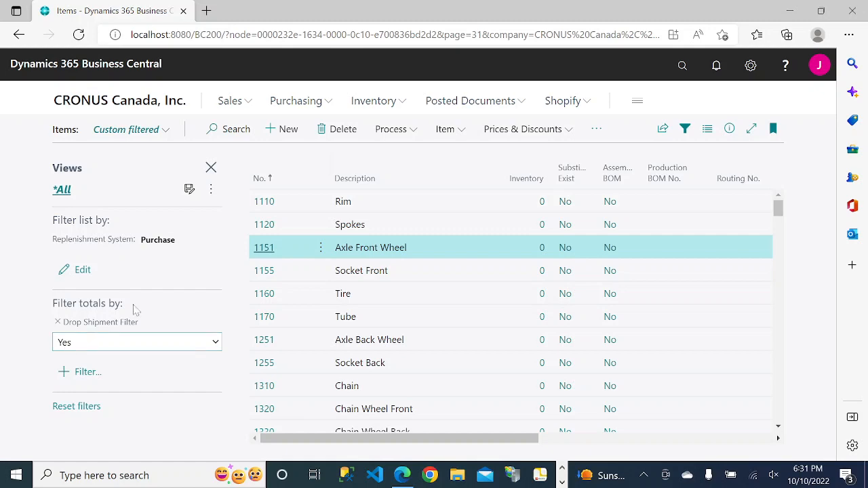
pyautogui.click(266, 205)
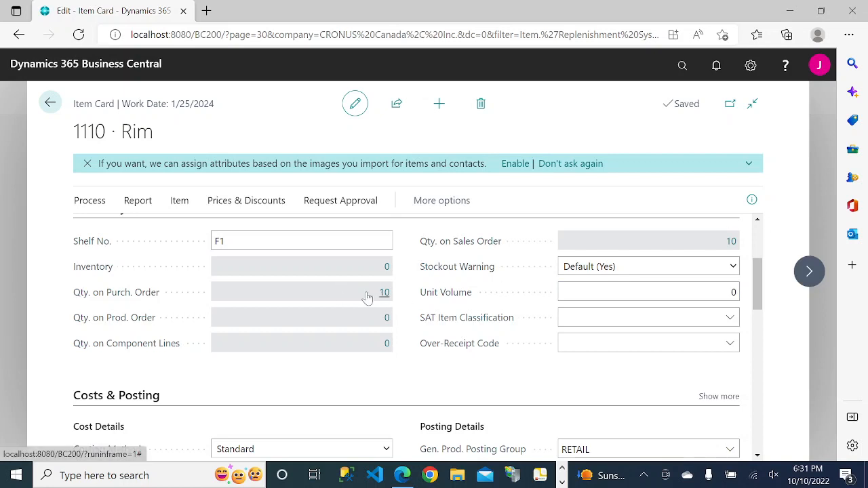
pyautogui.press('Escape')
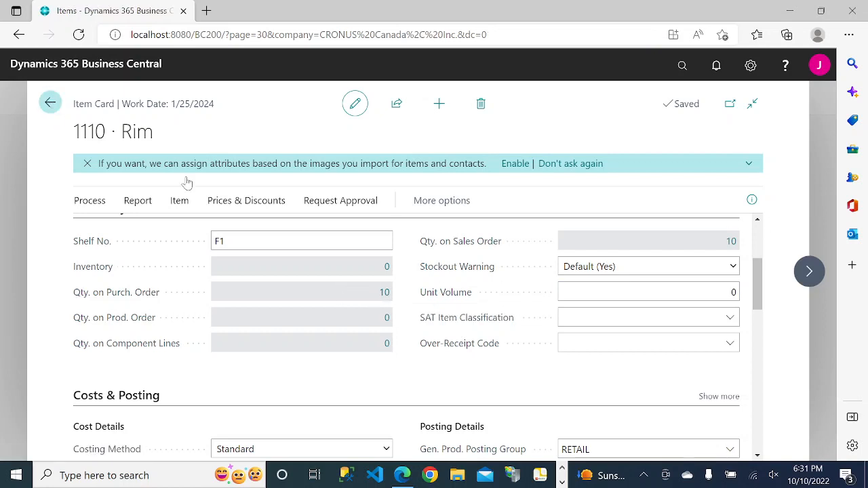